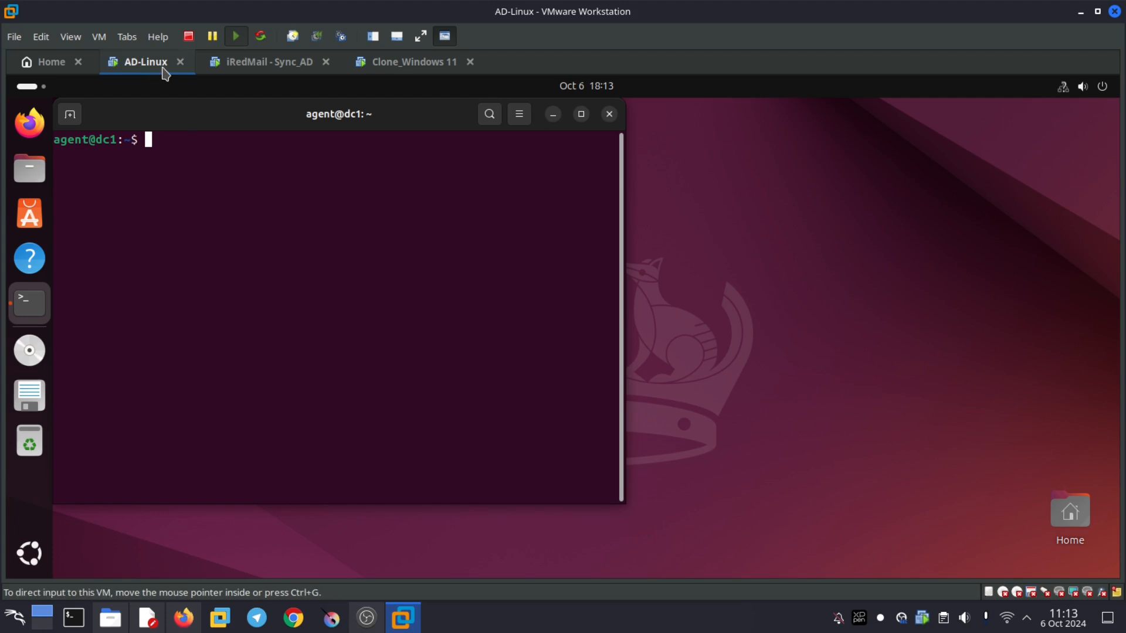
- Switch via iRedMail - Sync_AD to the Clone_Windows 11 machine showing Firefox and PowerShell
click(283, 65)
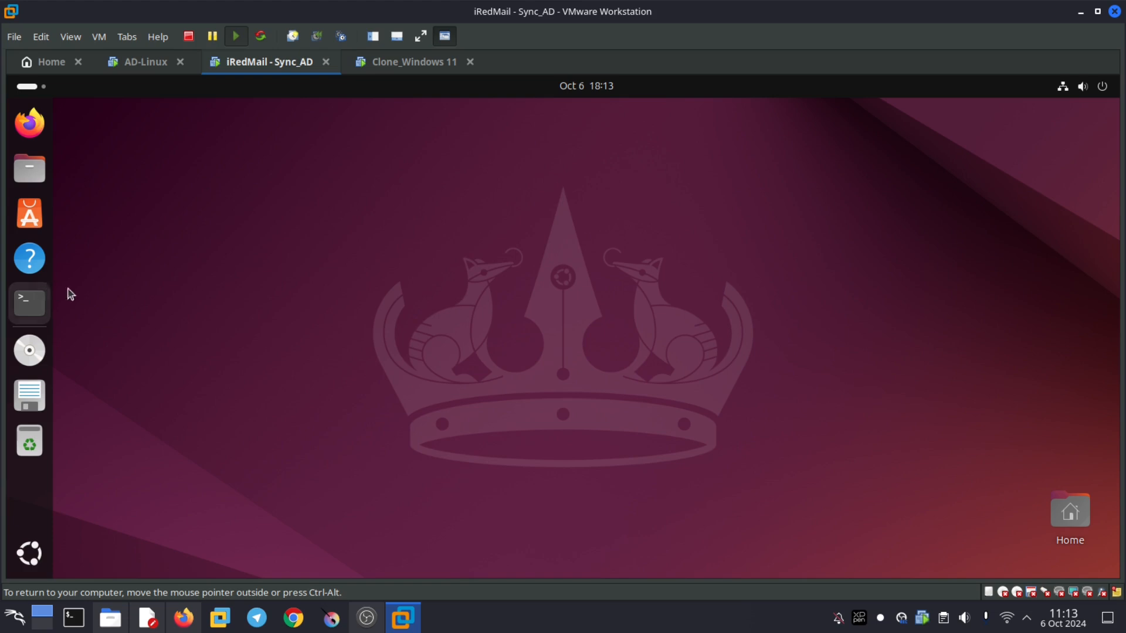
click(390, 66)
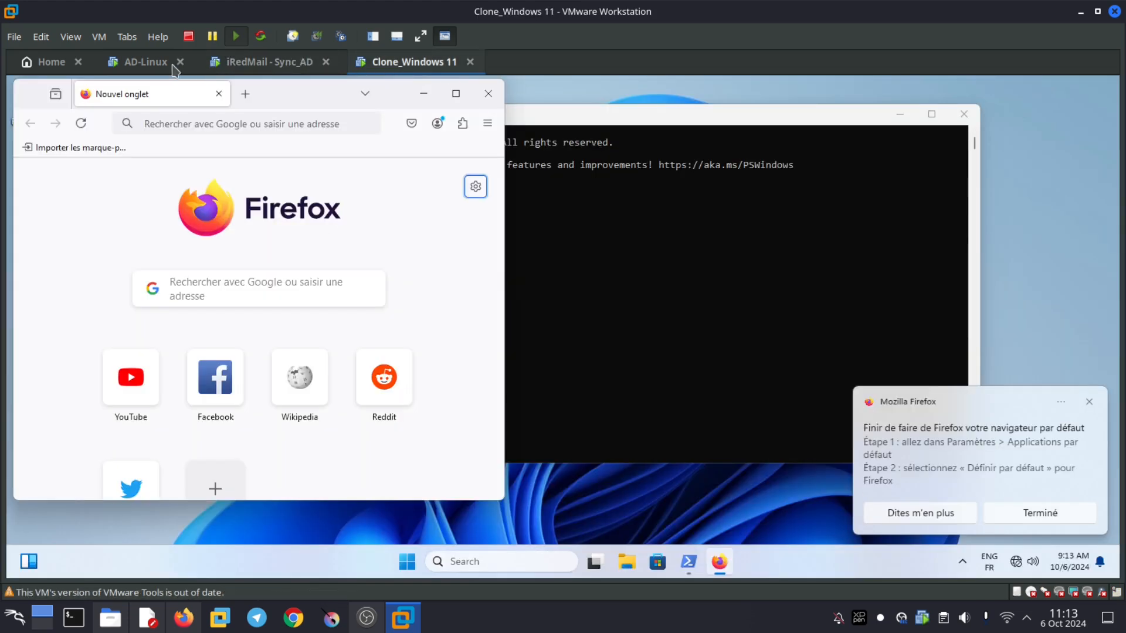
- On AD-Linux, check the samba service status and clear the terminal
click(148, 63)
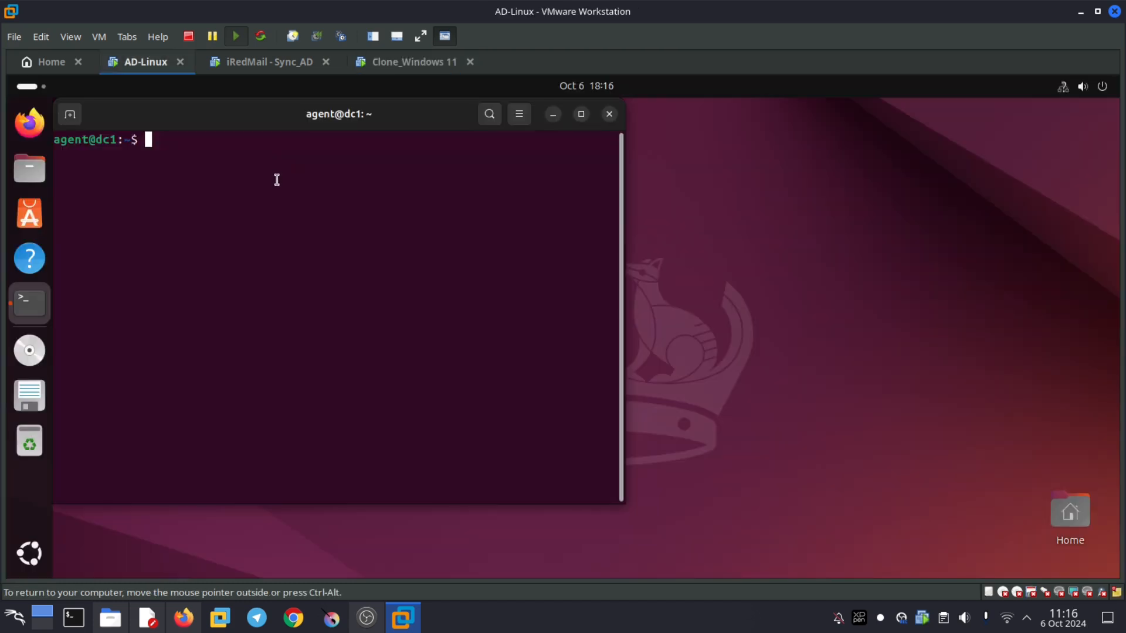
text(clear)
key(Up)
key(Down)
key(Up)
key(Return)
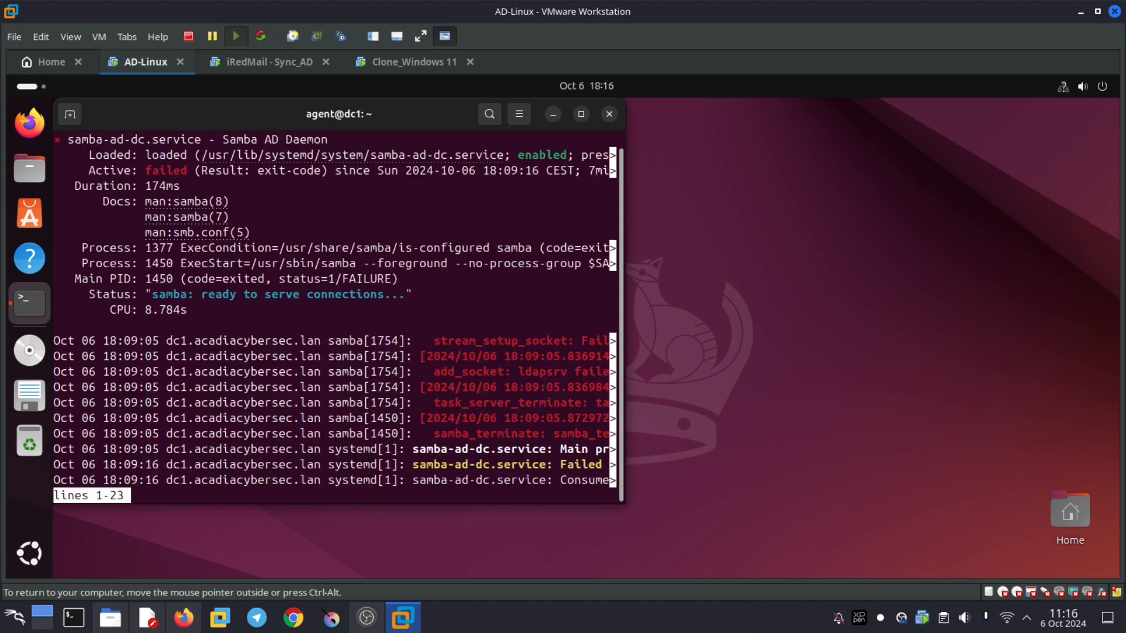
text(q)
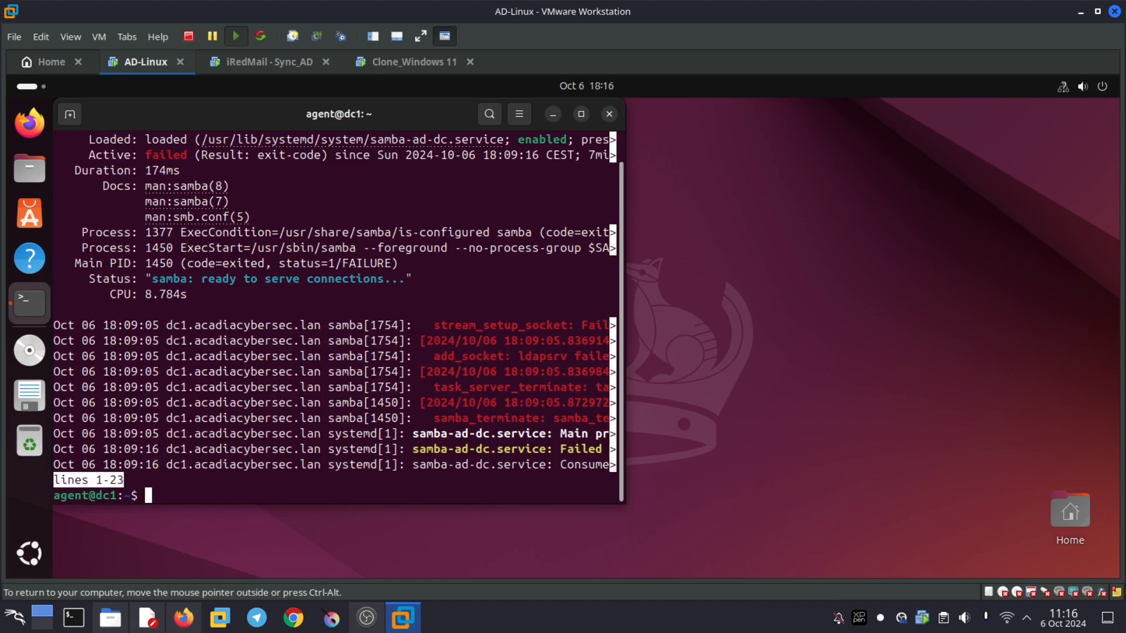
text(clear)
key(Return)
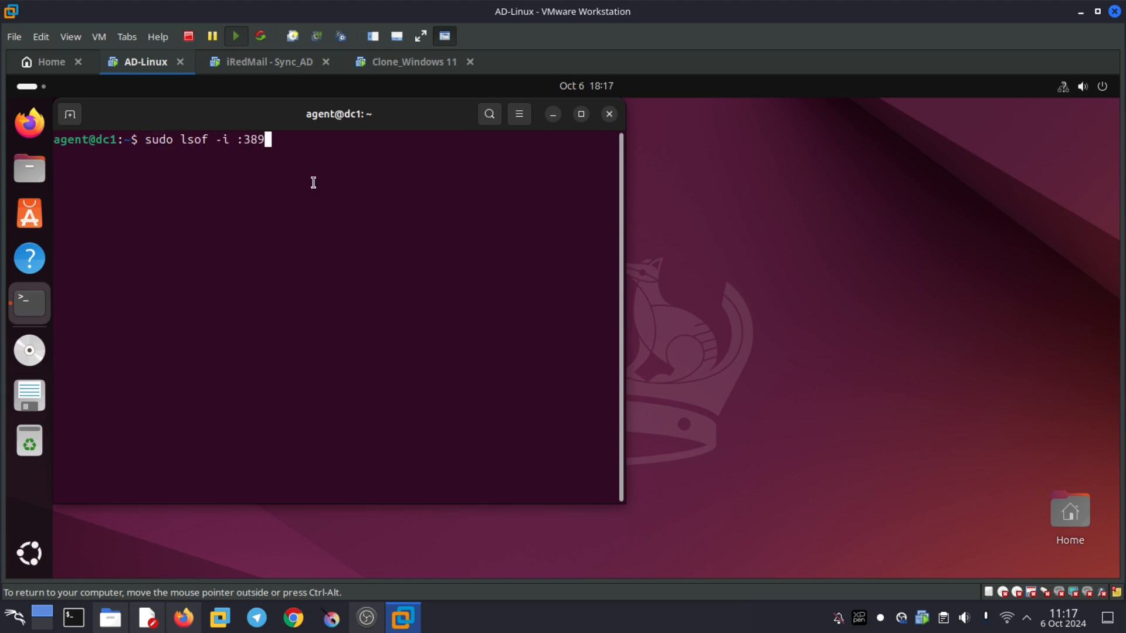
- Find the process on port 389, kill slapd PID 1433 and restart samba
key(Return)
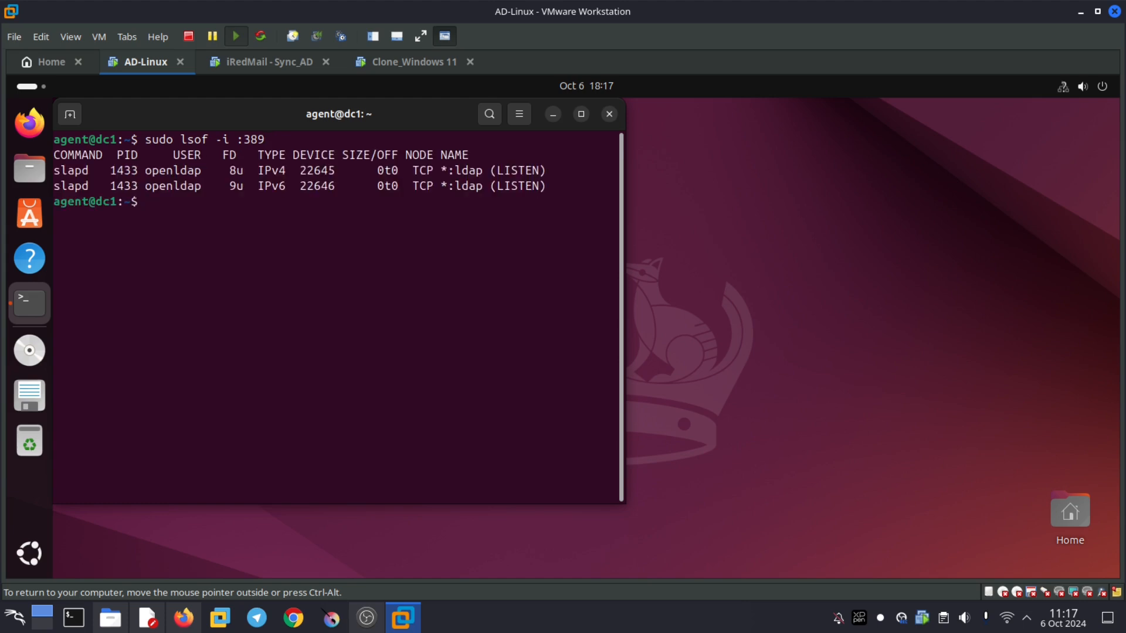
text(sudo kill 1433)
key(Return)
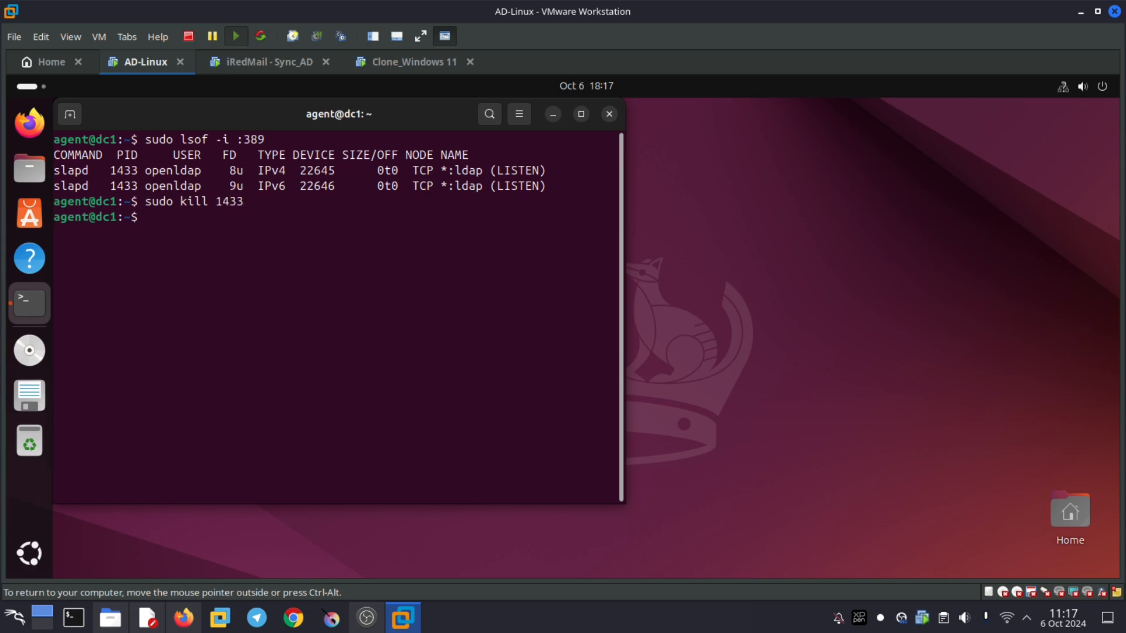
text(sudo systemctl restart s)
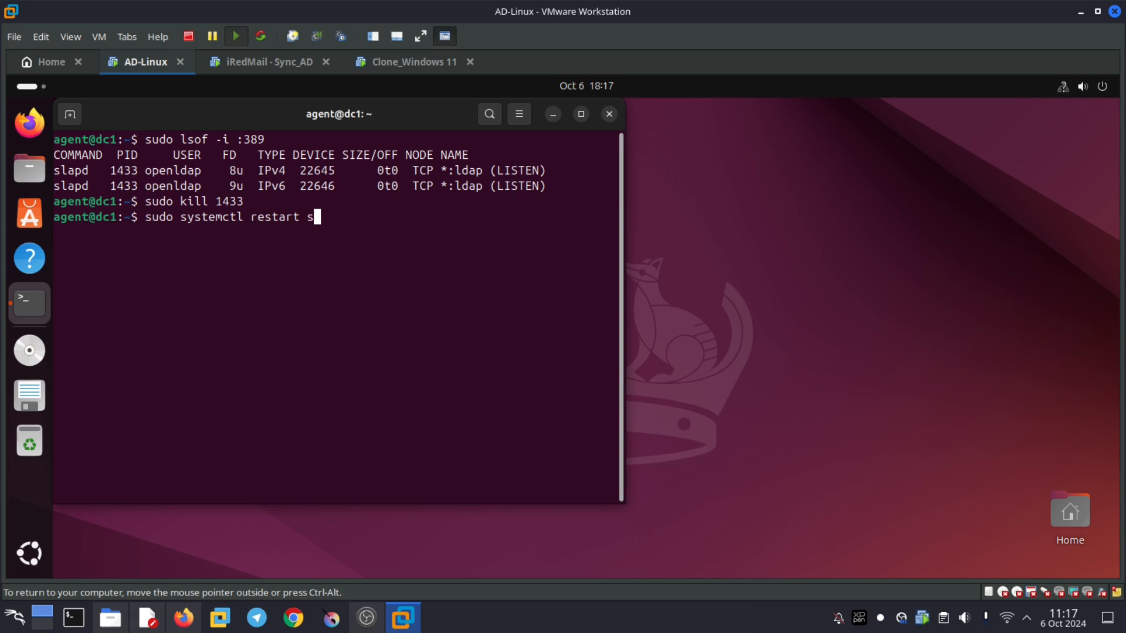
text(amba)
key(Return)
- Confirm samba now reports active (running), then clear the terminal
key(Up)
key(Up)
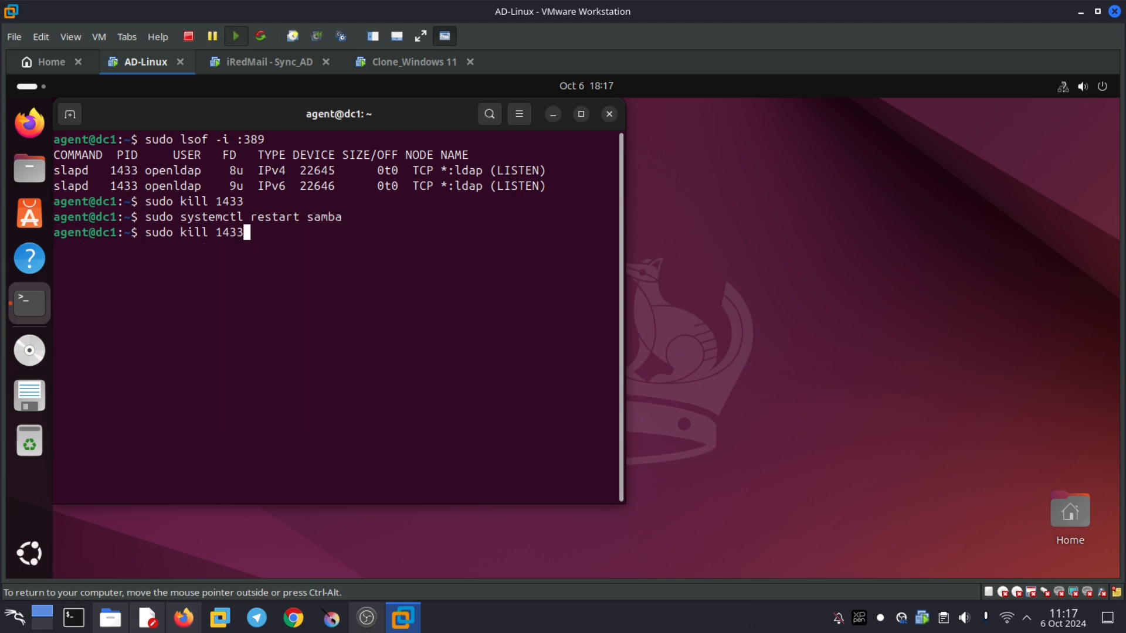
key(Up)
key(Up)
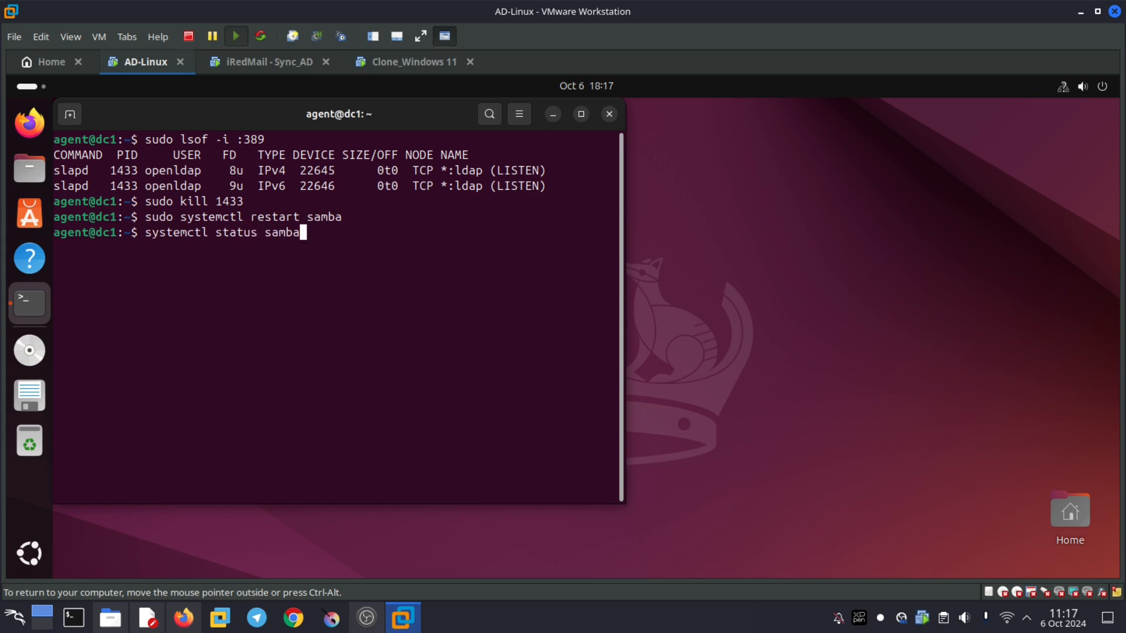
key(Return)
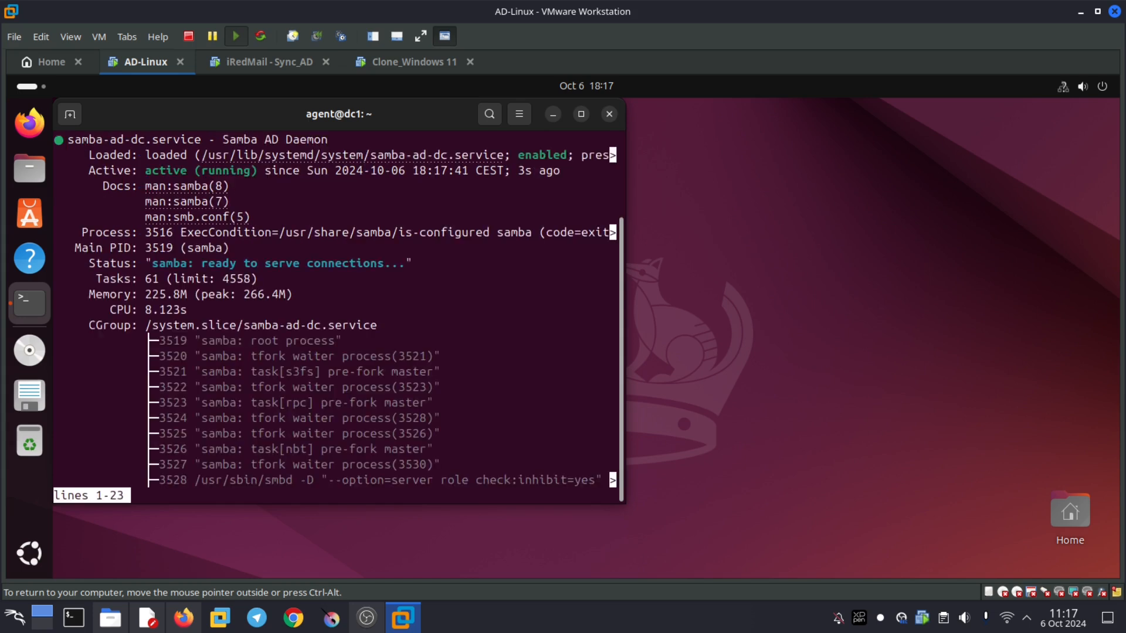
key(Return)
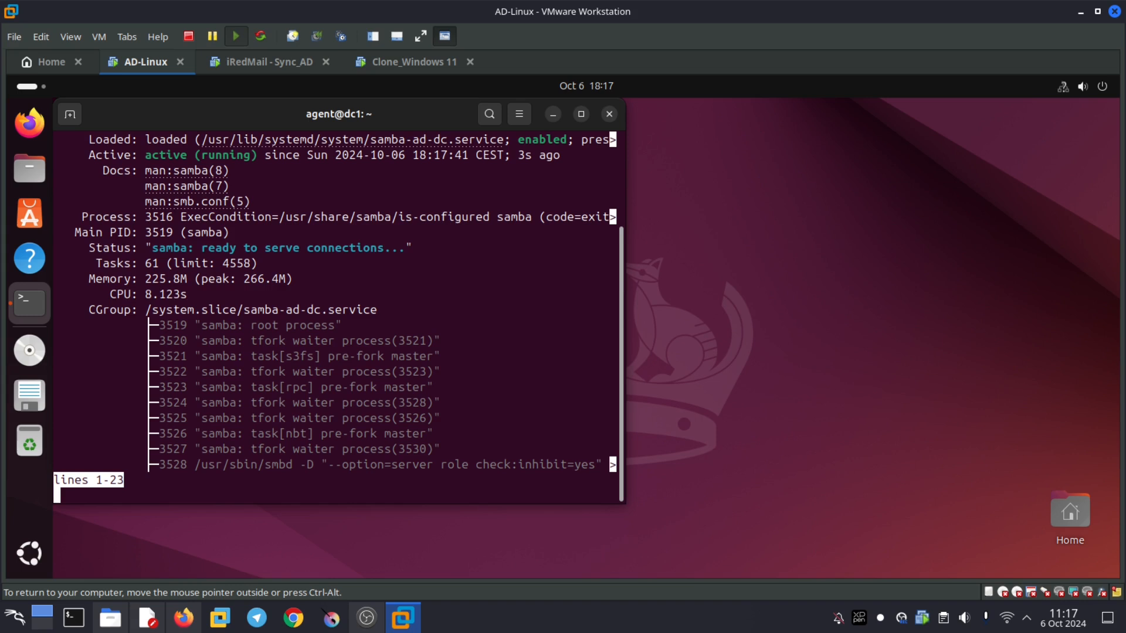
text(clear)
key(Return)
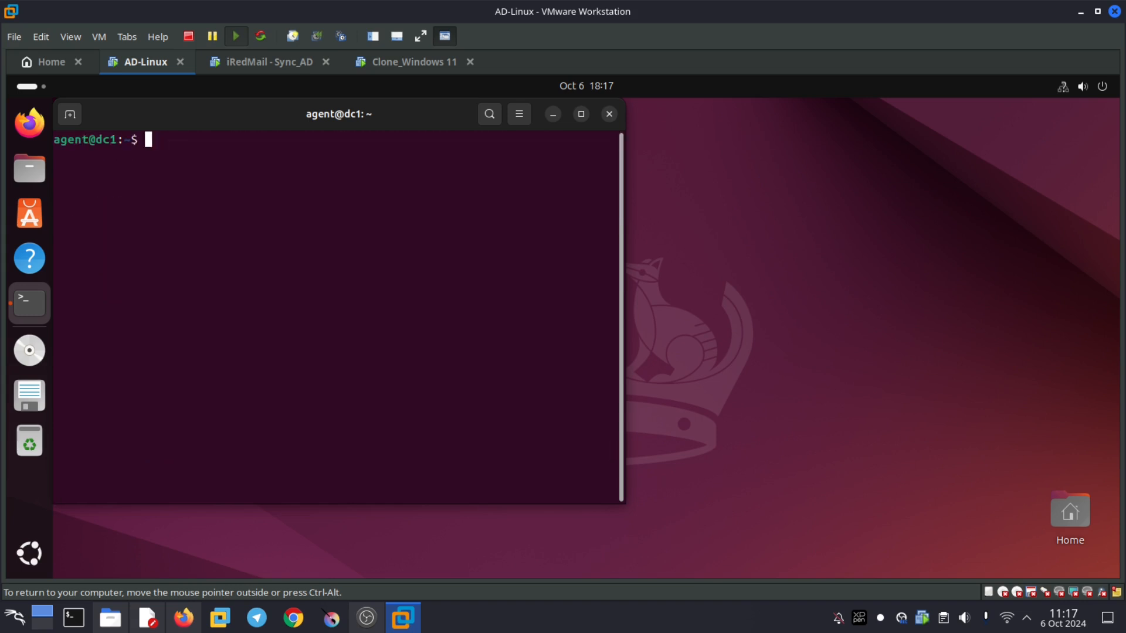
- Ping acadiacybersec.lan from AD-Linux and stop it to see 0% packet loss
text(ping acadiacybersec.lan)
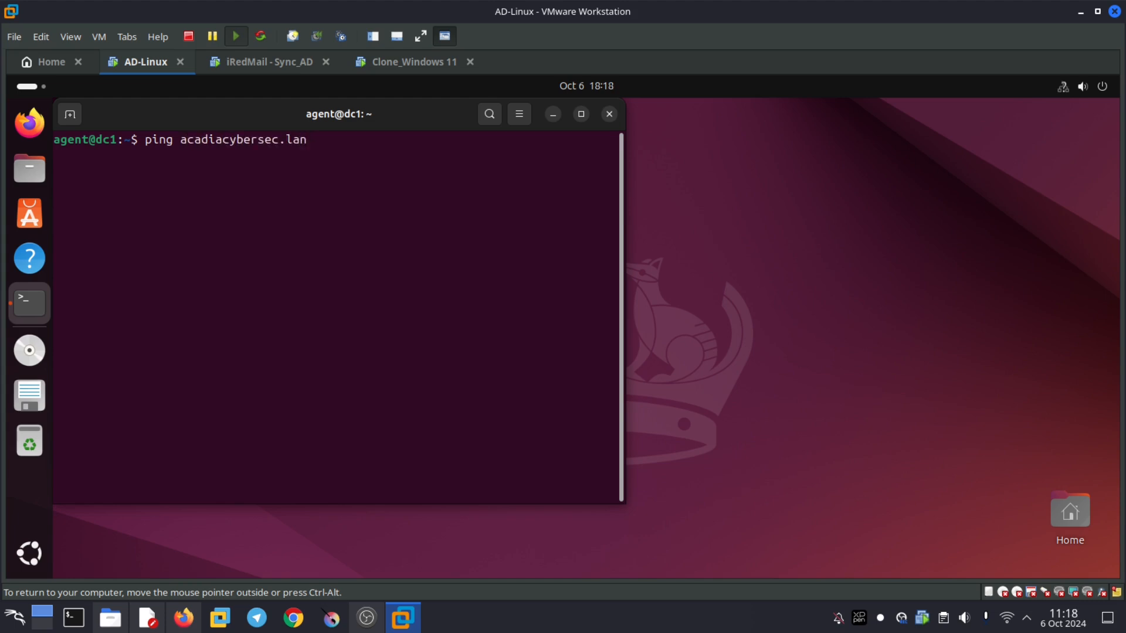
key(Return)
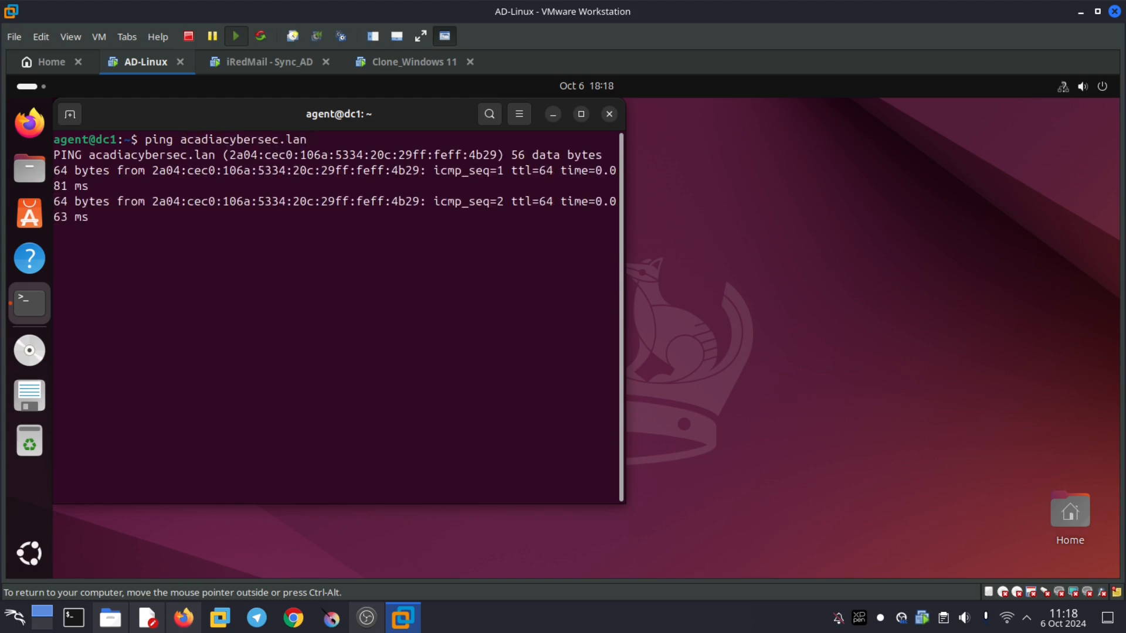
key(ctrl+c)
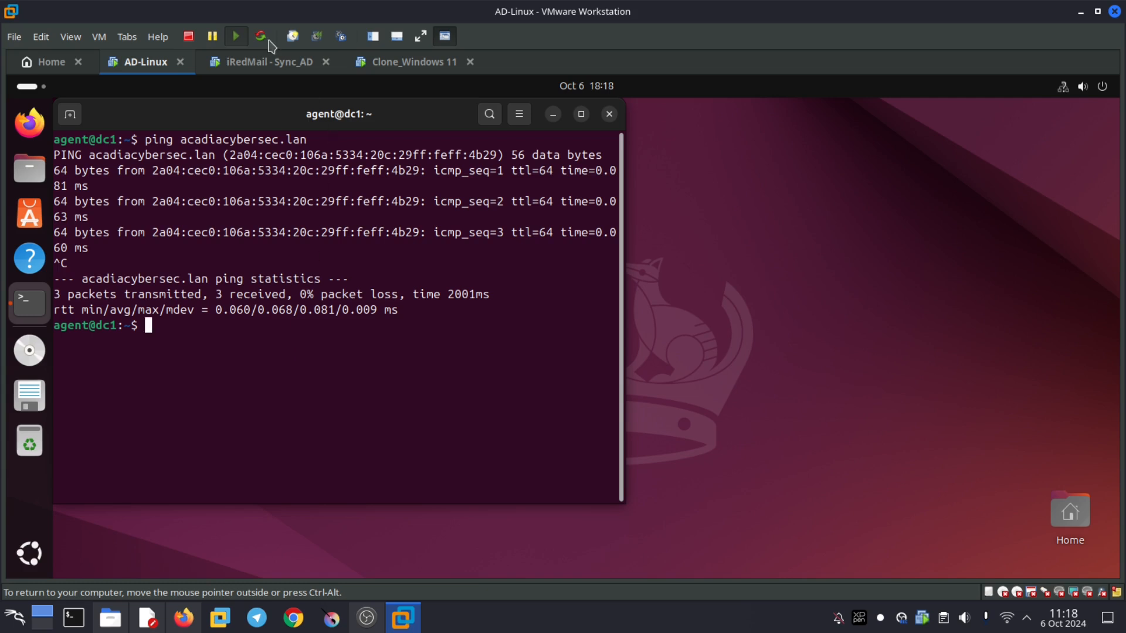
- Ping acadiacybersec.lan from the iRedMail - Sync_AD machine and check its statistics
click(270, 62)
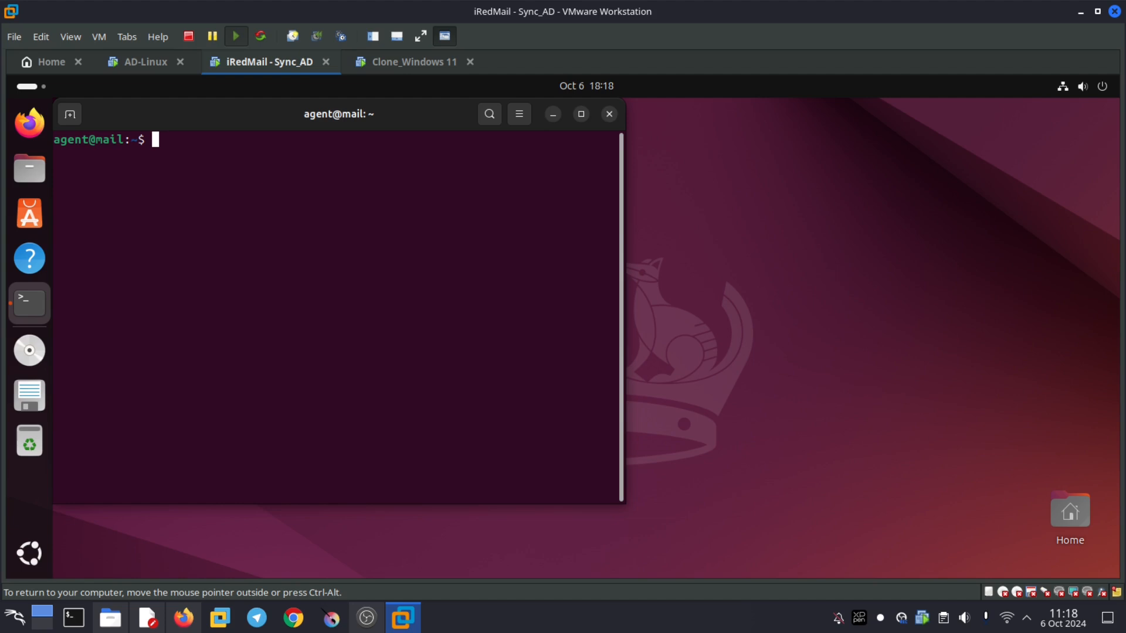
text(ping acadiacybersec.lan)
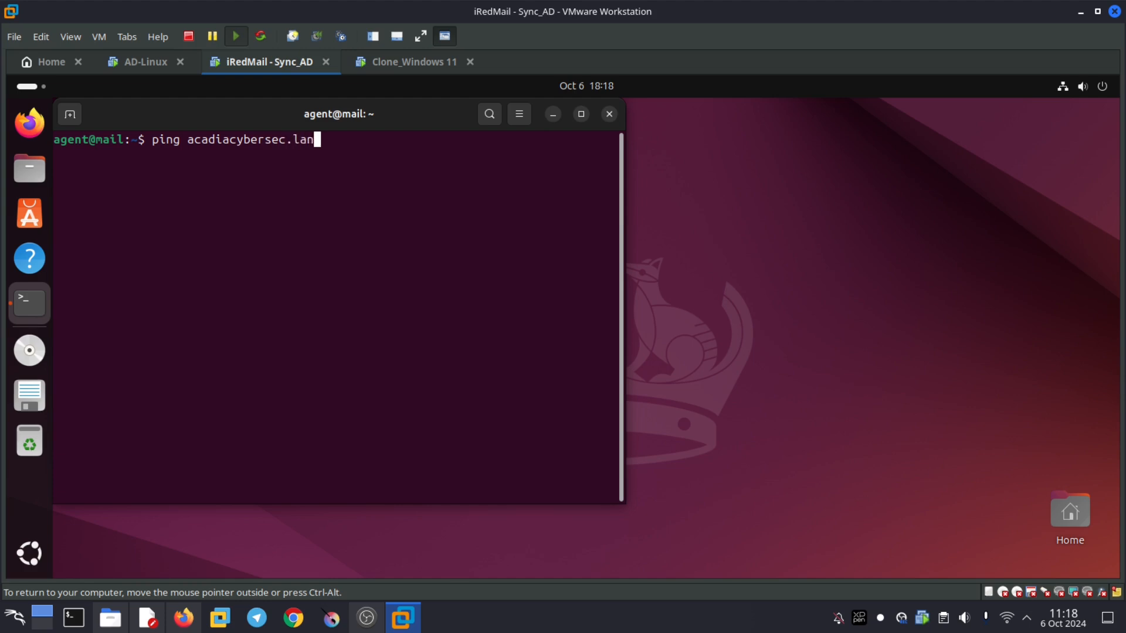
key(Return)
key(ctrl+c)
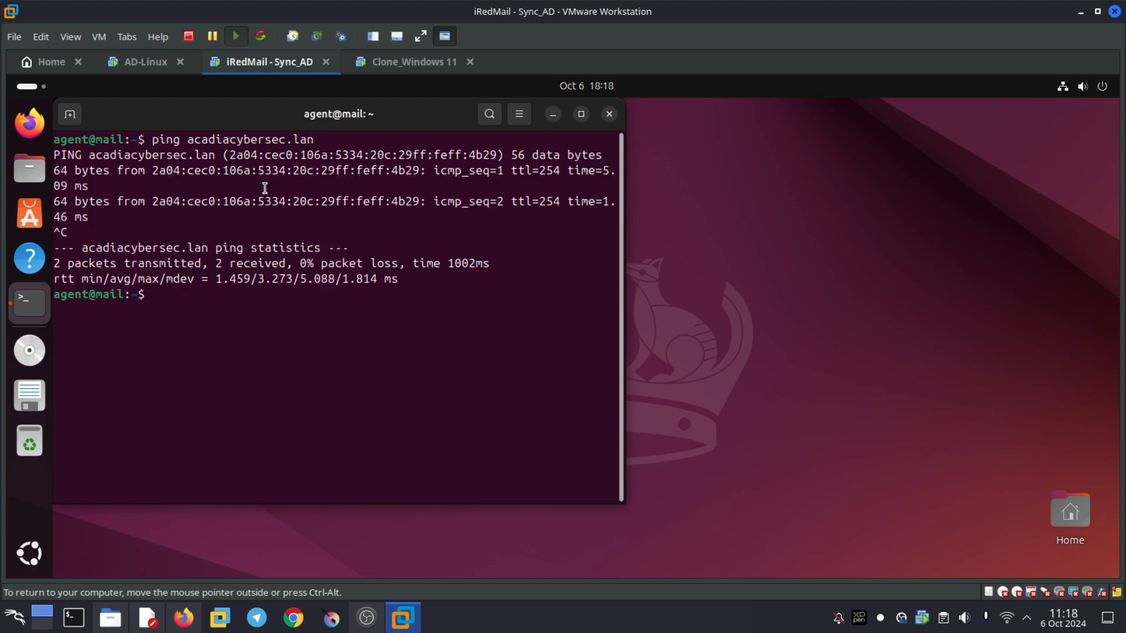
- Ping acadiacybersec.lan from Windows 11 PowerShell and dismiss the Firefox notification
click(419, 65)
click(616, 231)
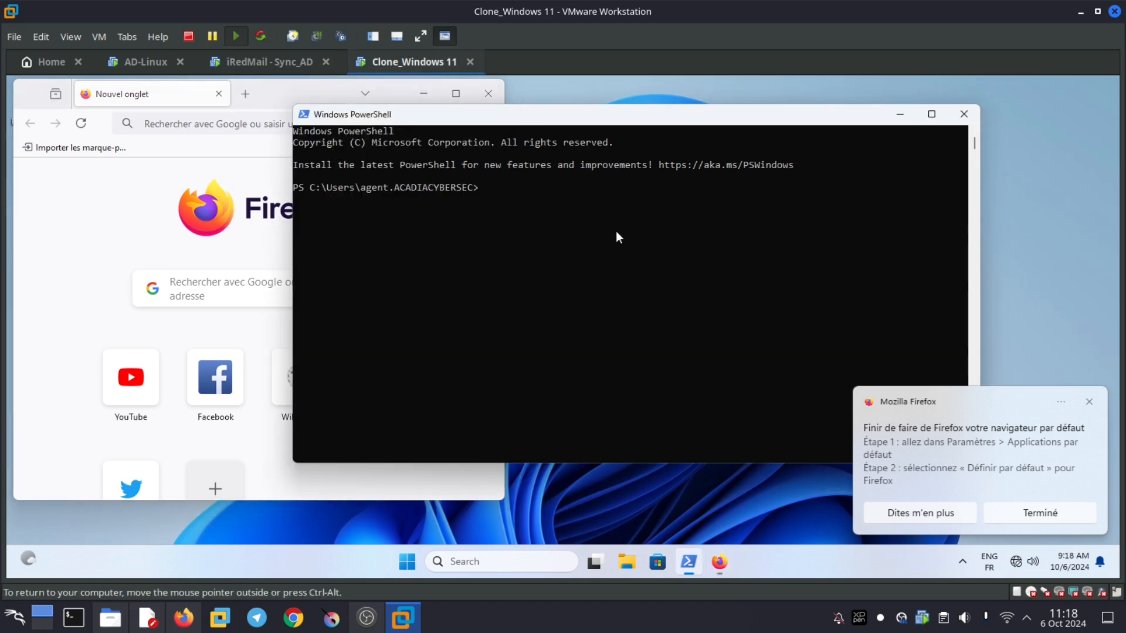
key(Up)
key(Return)
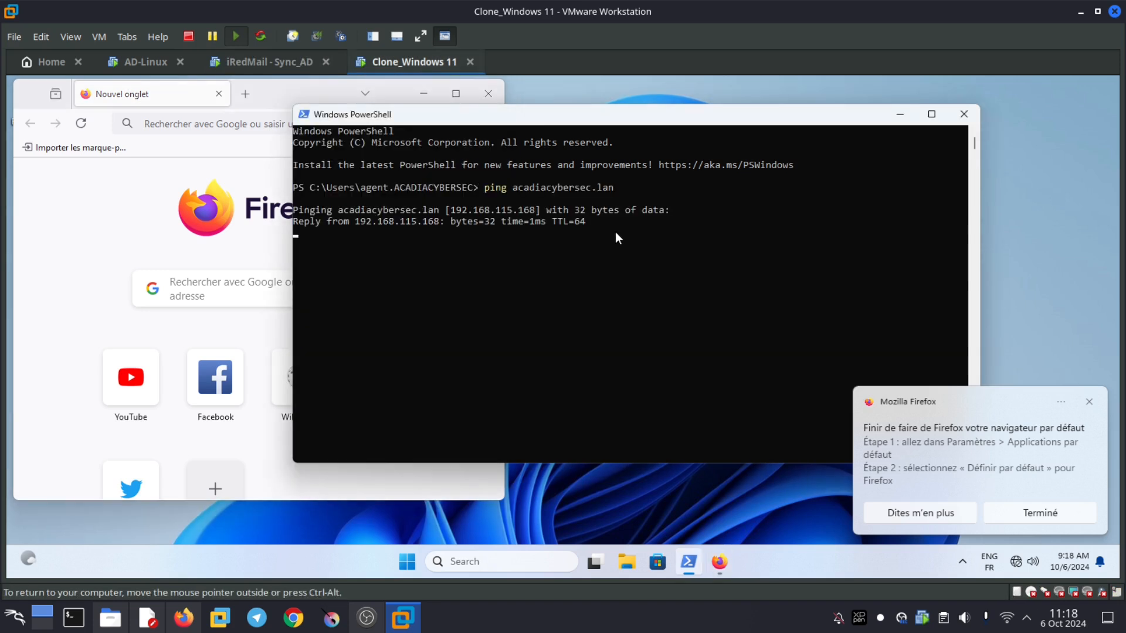
click(1087, 405)
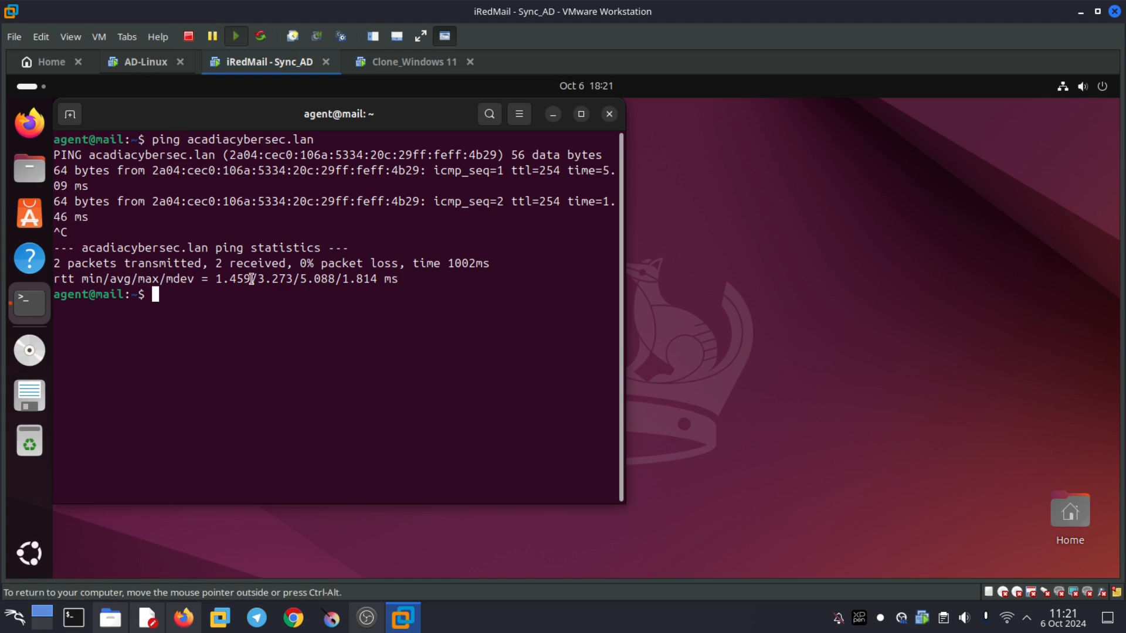
- Launch Server Manager by searching 'server', then open Active Directory Users and Computers from Tools
click(419, 64)
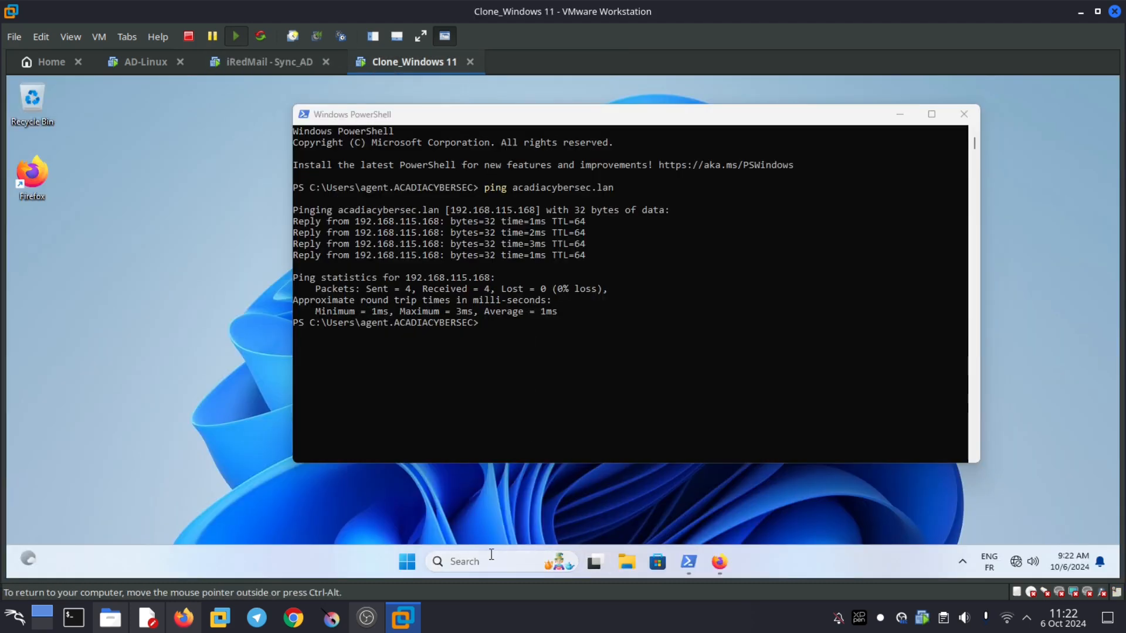
click(489, 553)
text(ser)
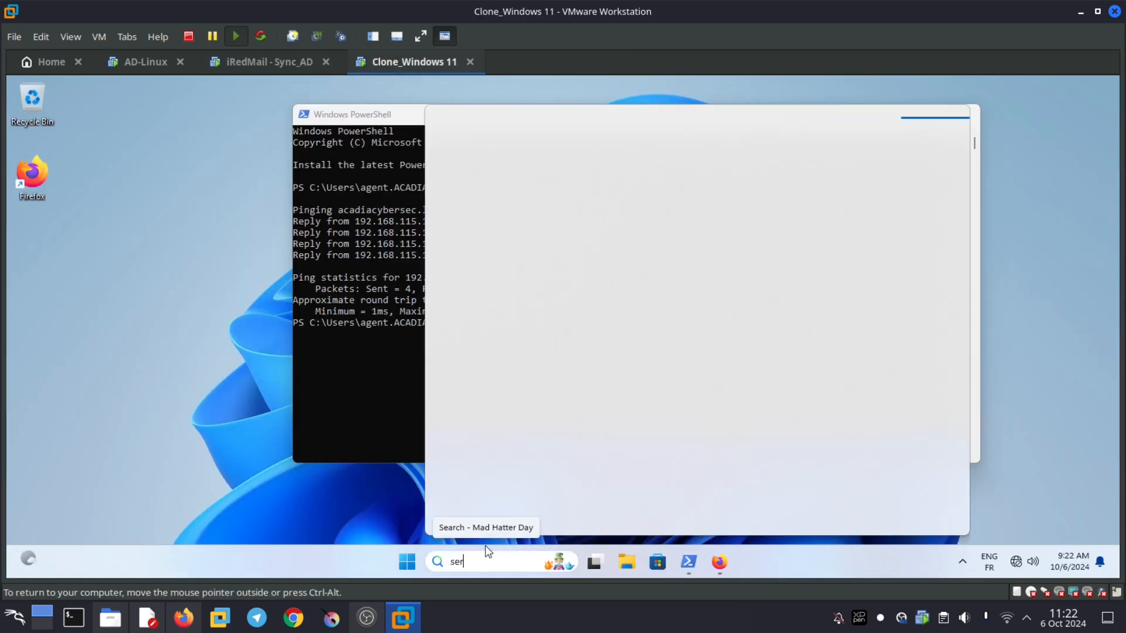
text(ver)
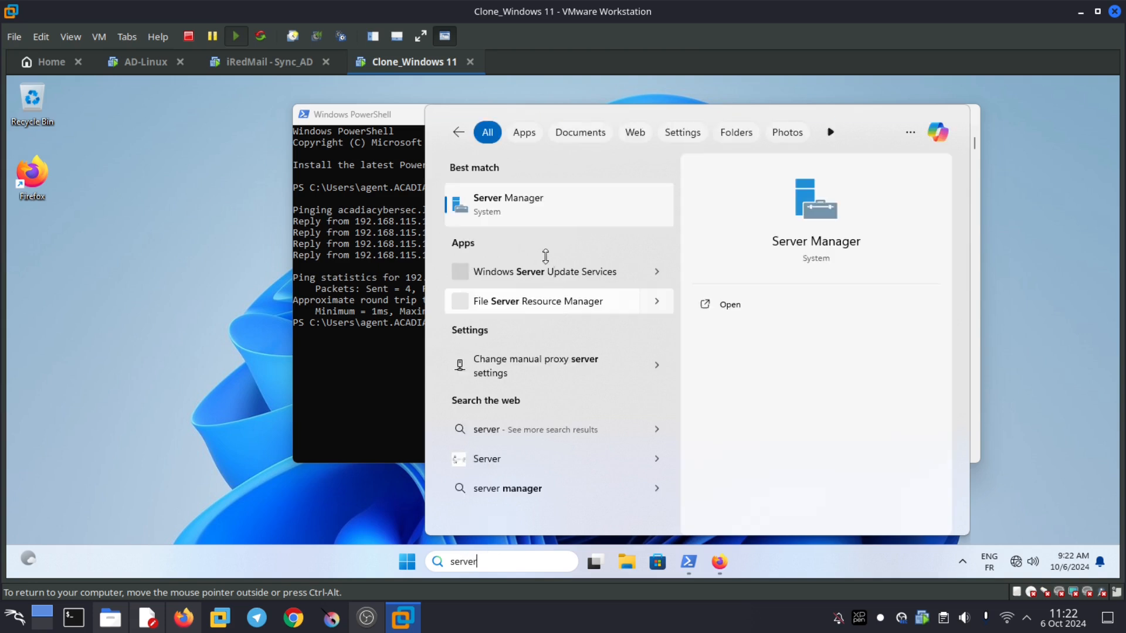
click(503, 203)
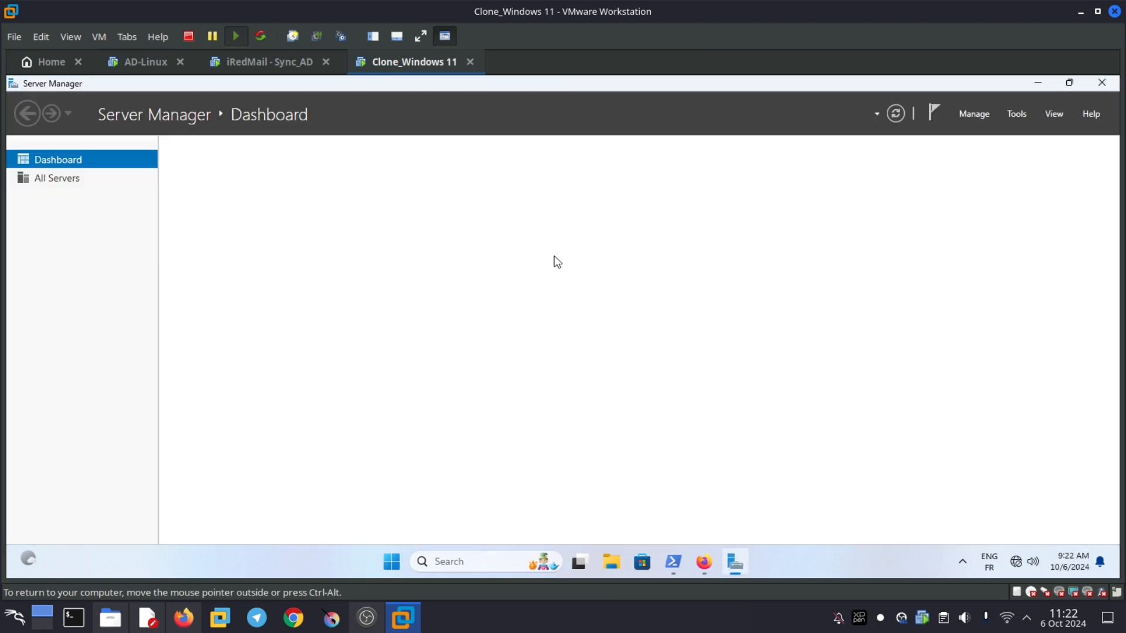
click(1015, 114)
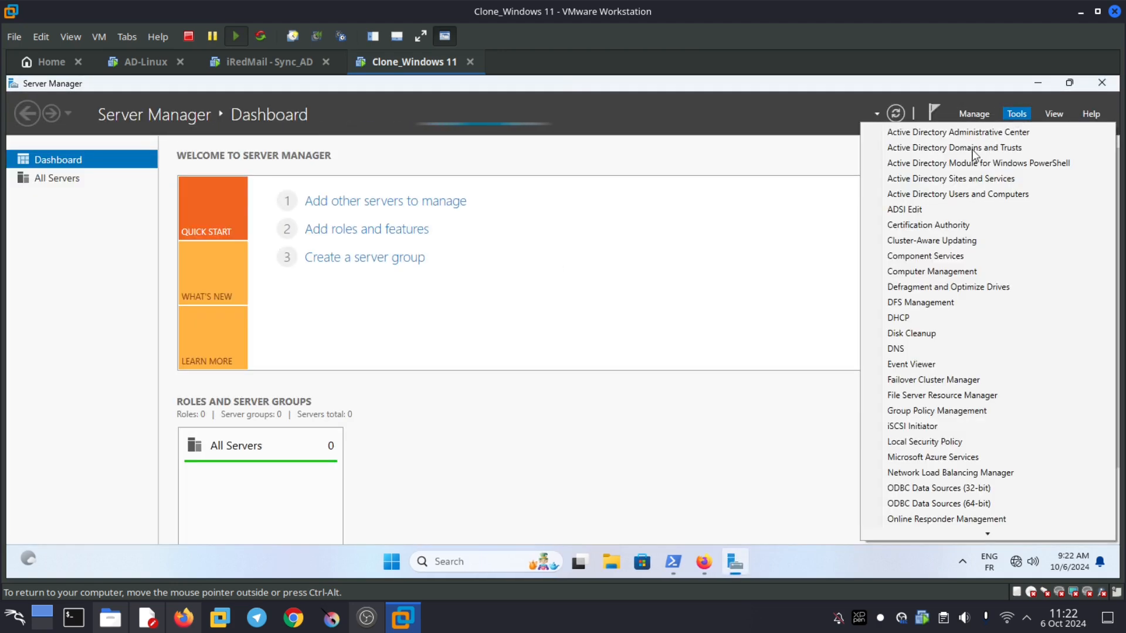
click(938, 195)
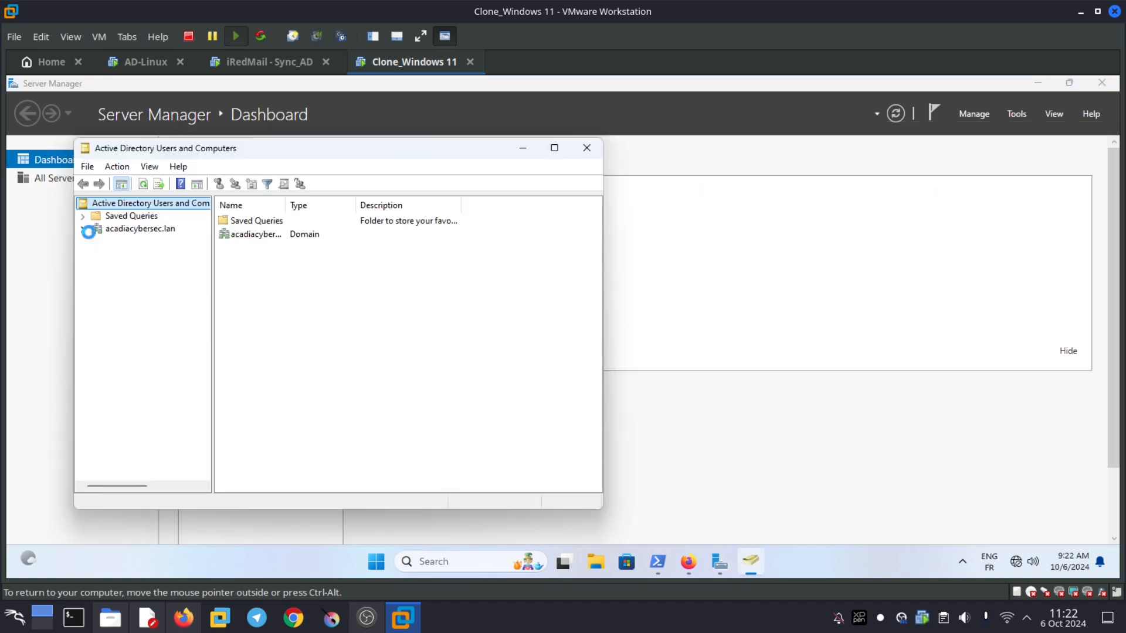
- Expand acadiacybersec.lan, list the Users container in a maximized console, and select vmail
click(83, 229)
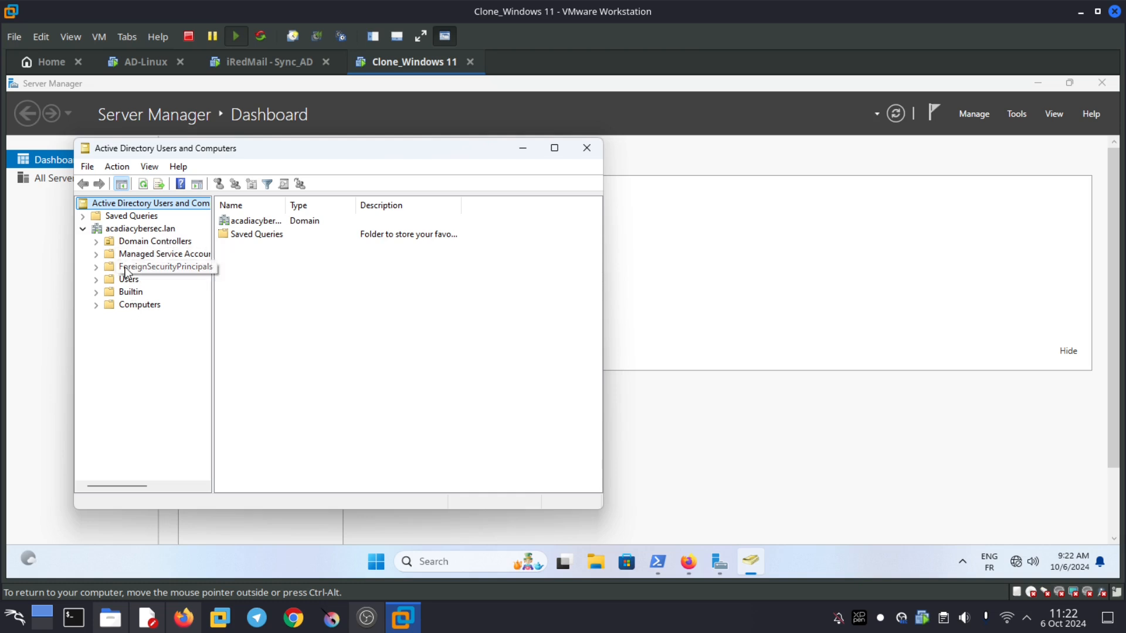
click(95, 279)
click(127, 280)
click(555, 148)
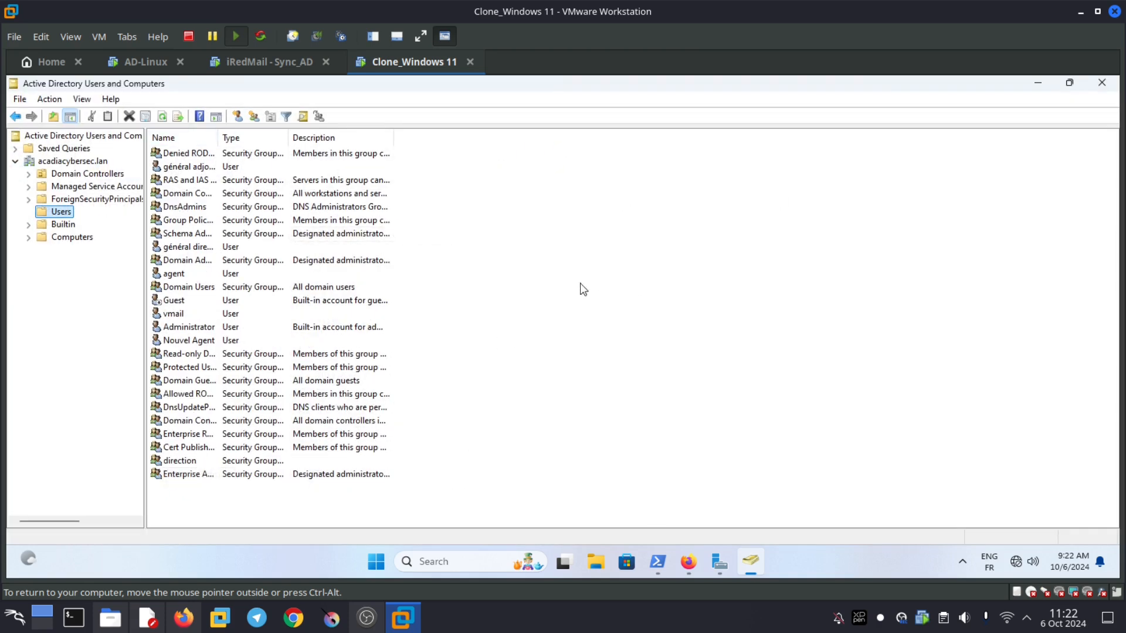
click(174, 316)
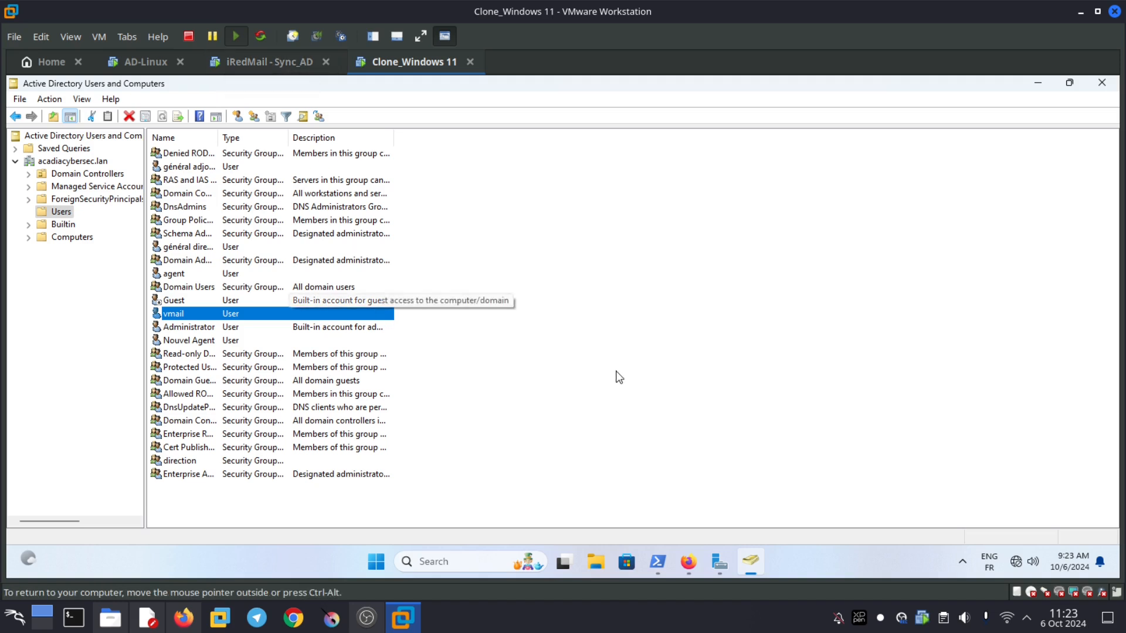
- Start a new user in the Users container with logon name dsi
right_click(617, 411)
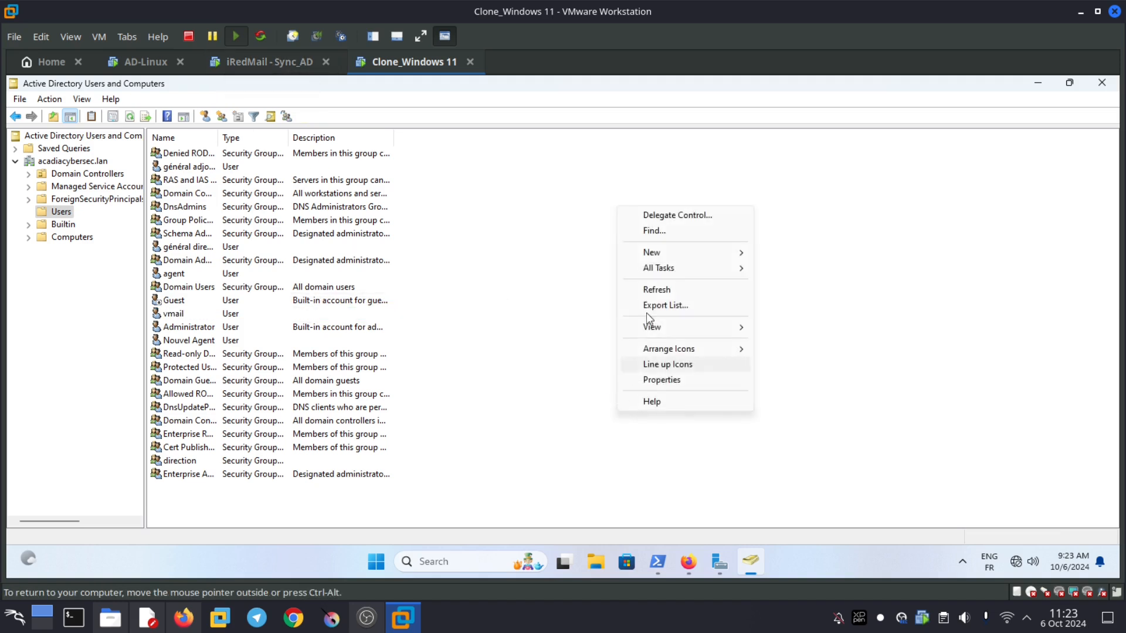
mouse_move(671, 253)
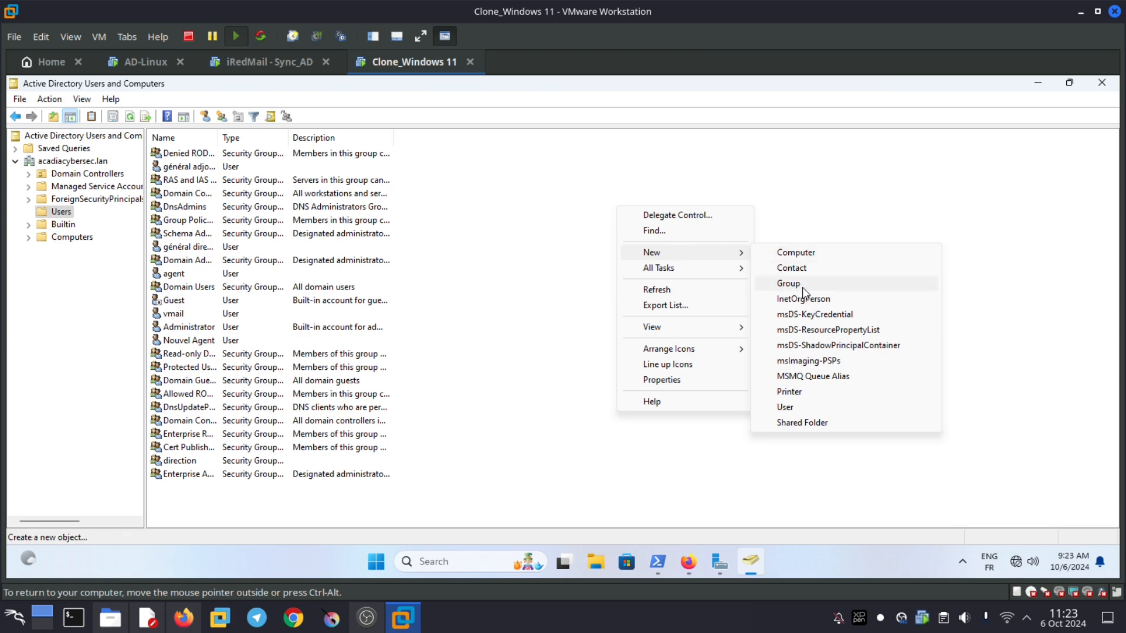
click(809, 407)
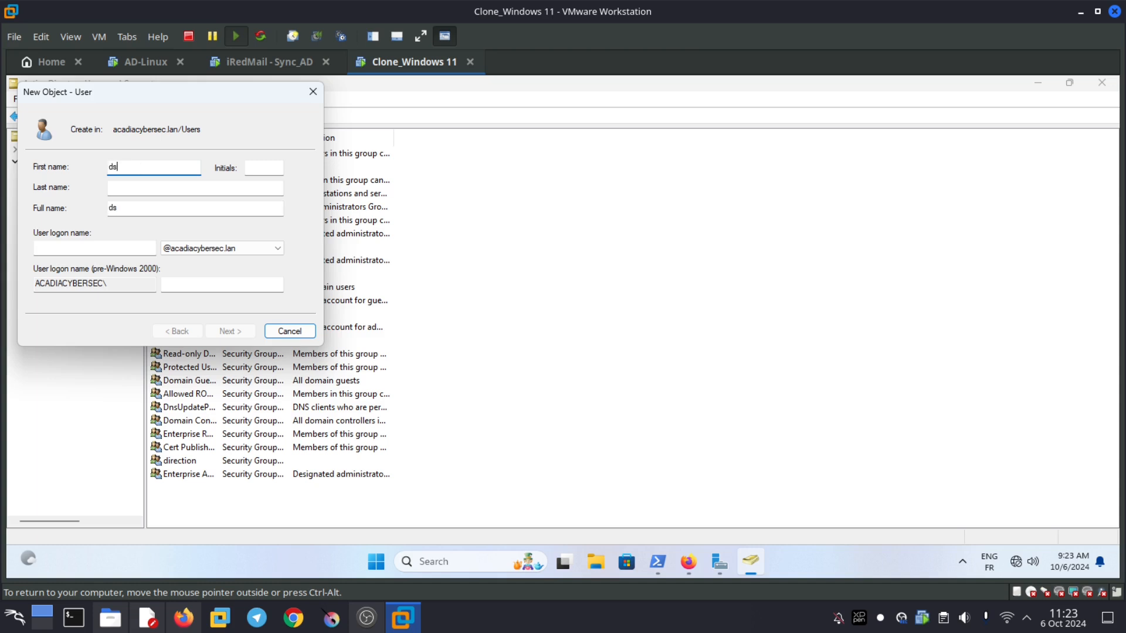
click(120, 252)
text(dsi)
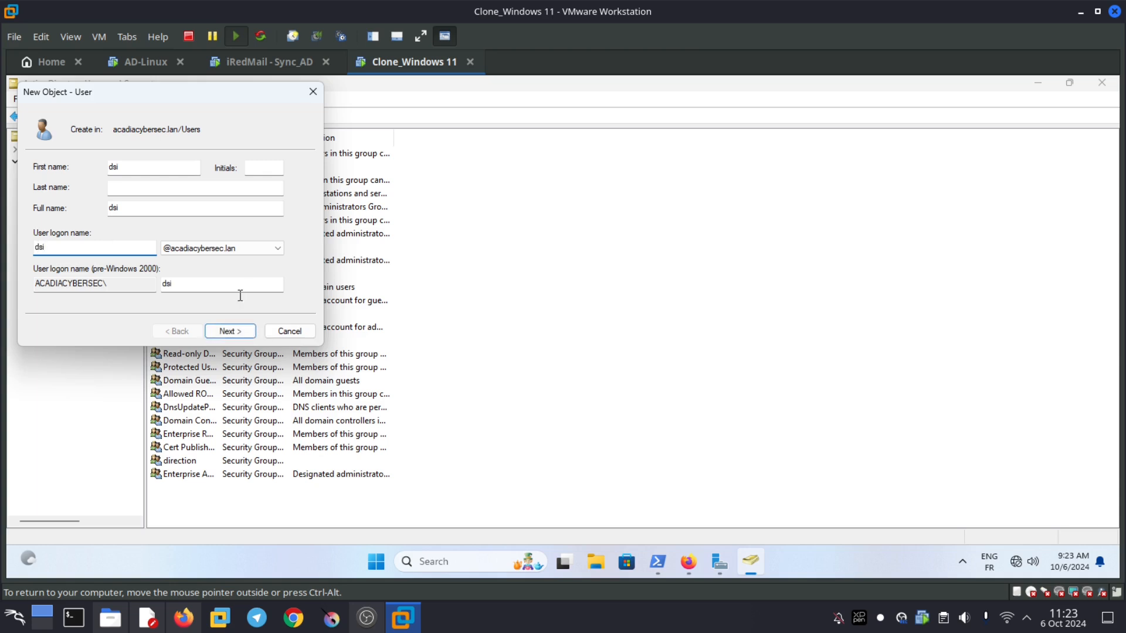
click(234, 331)
click(234, 332)
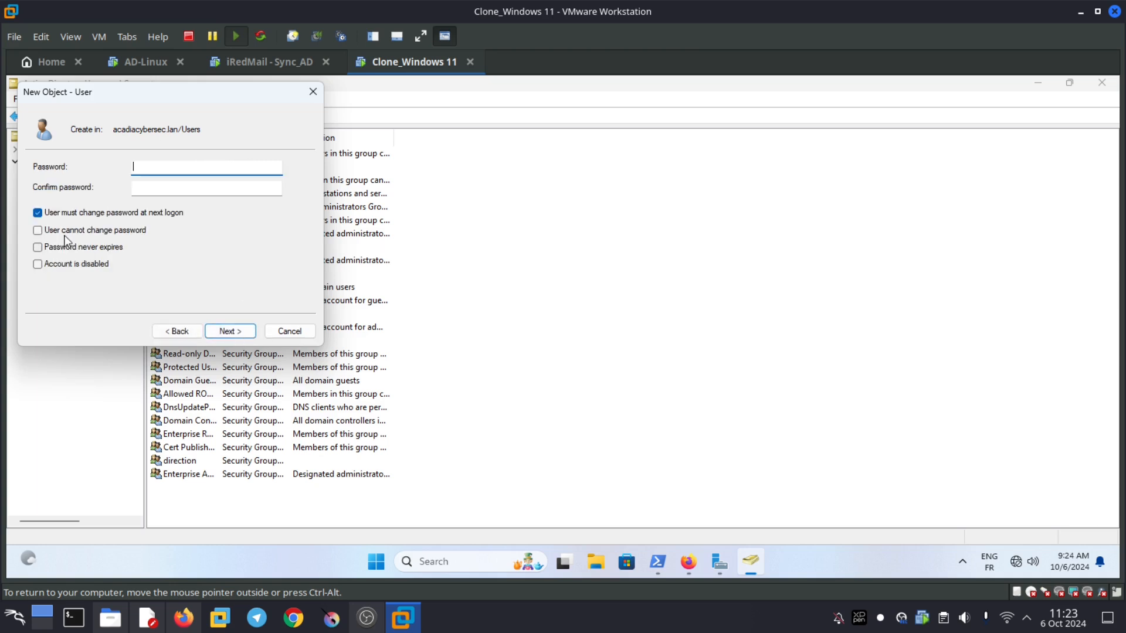
- Give dsi a non-expiring password without forced change at logon, and create the account
click(39, 248)
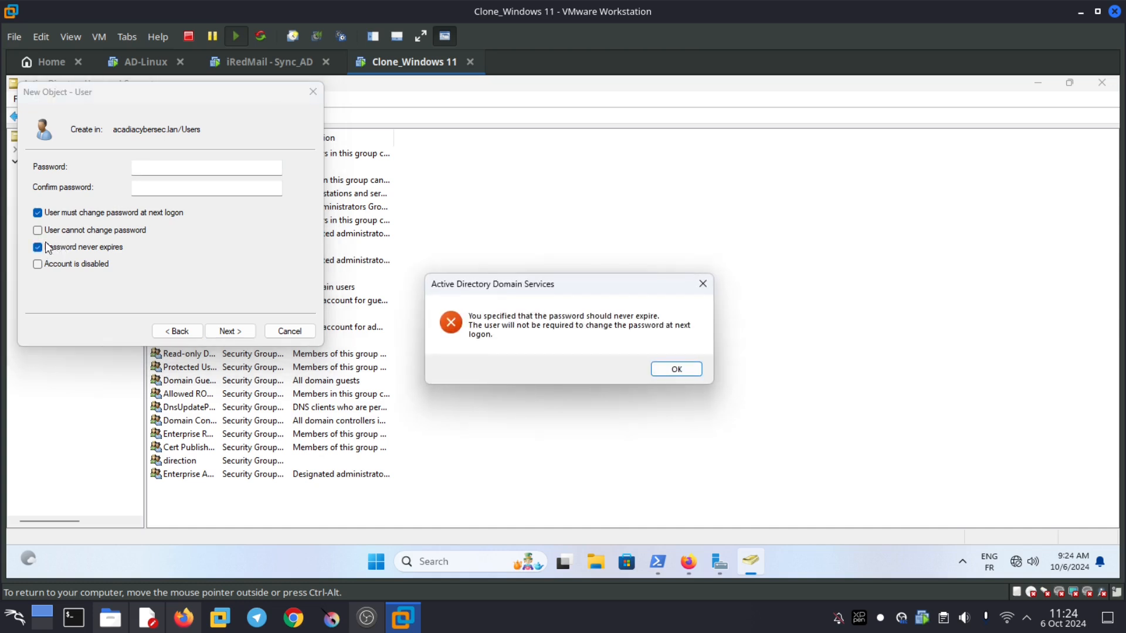
click(666, 374)
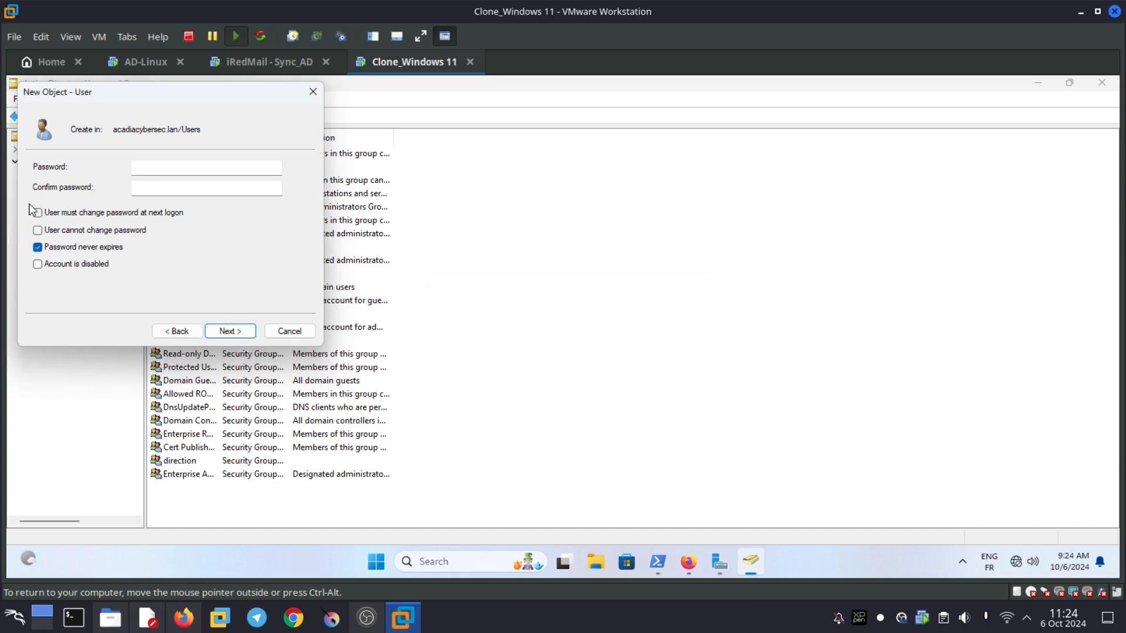
click(152, 169)
click(167, 186)
text(••)
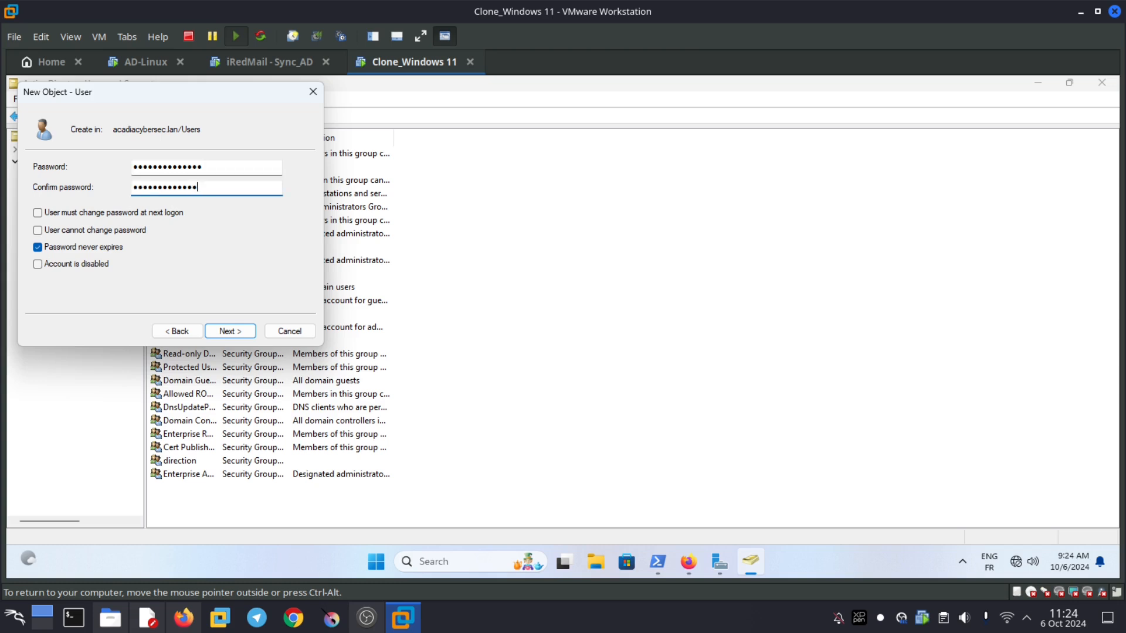
key(Return)
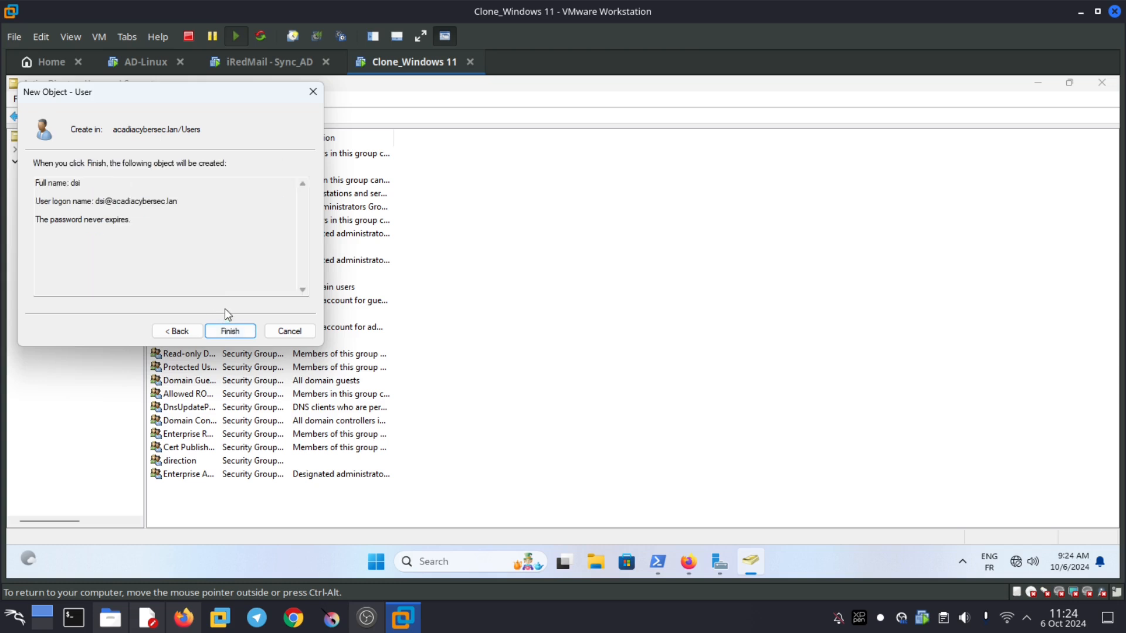
click(234, 329)
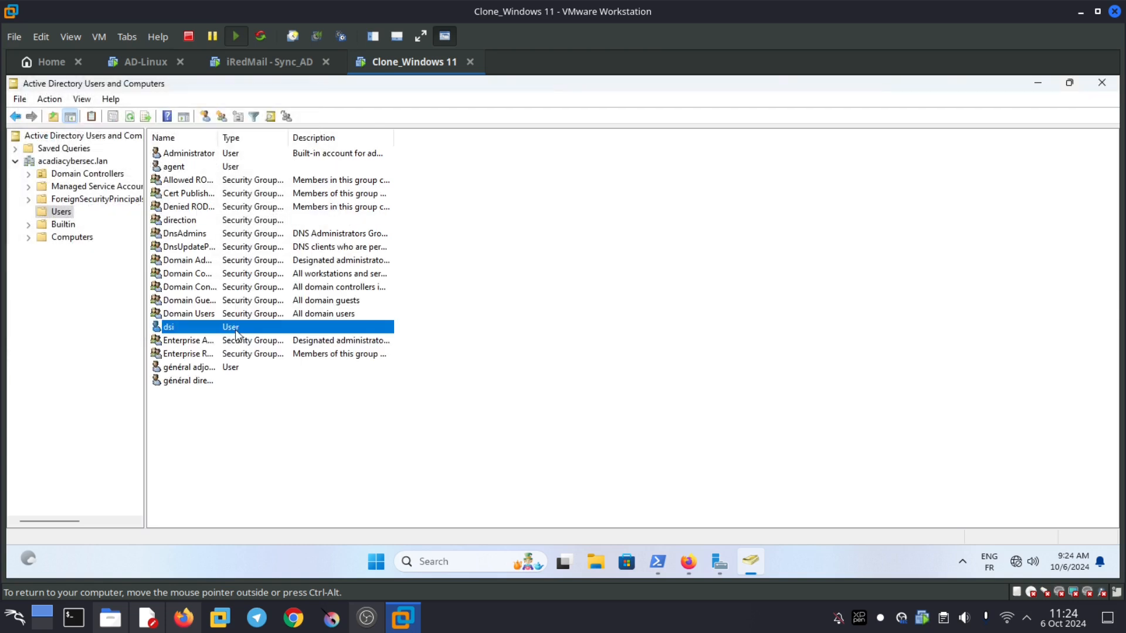
- In dsi's properties Organization tab, set job title DSI and department 'equipe IT'
right_click(174, 329)
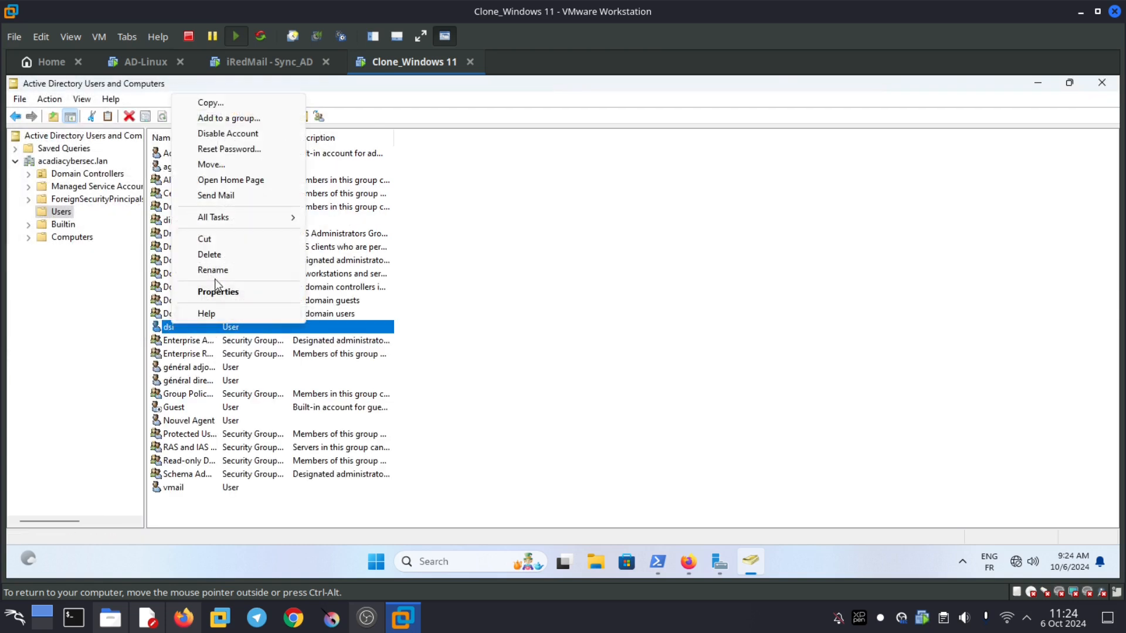
click(217, 292)
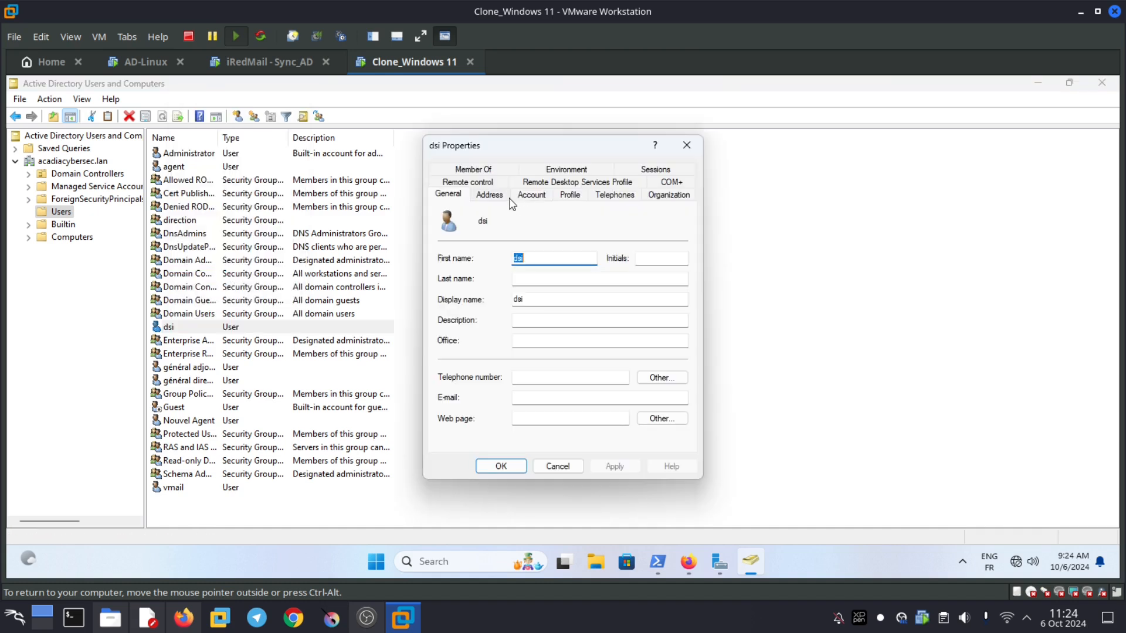
click(495, 196)
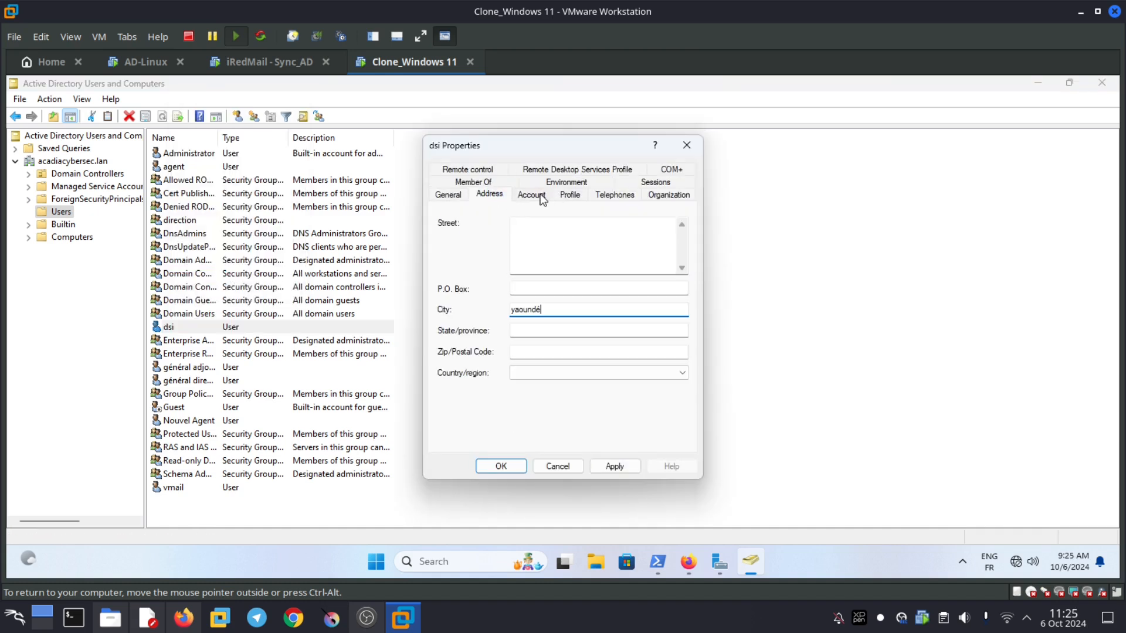
click(610, 196)
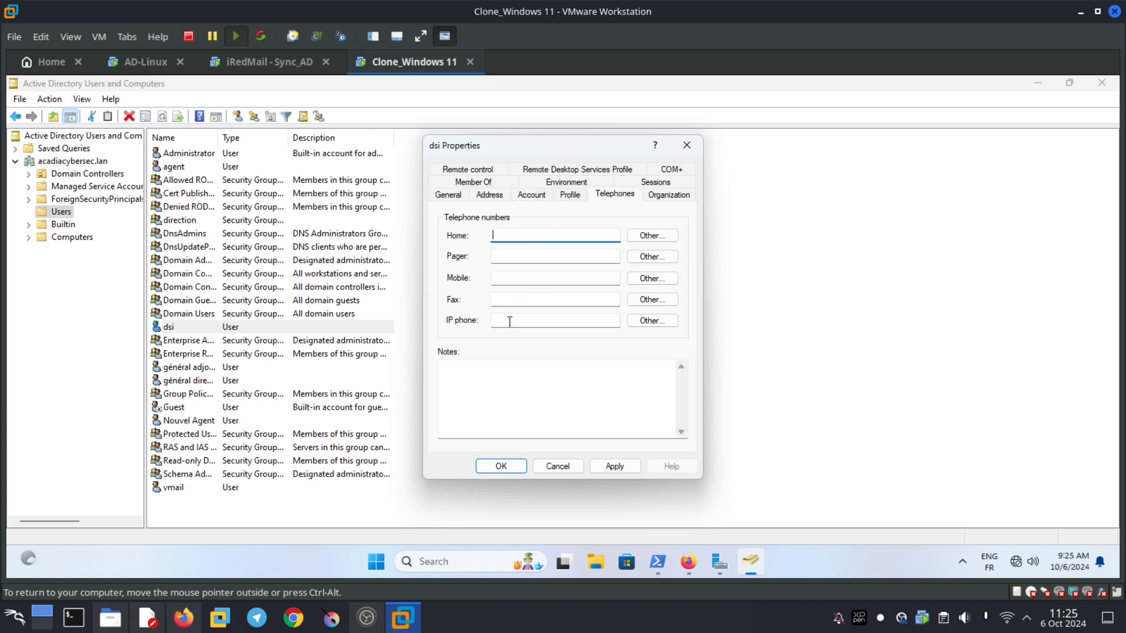
click(661, 196)
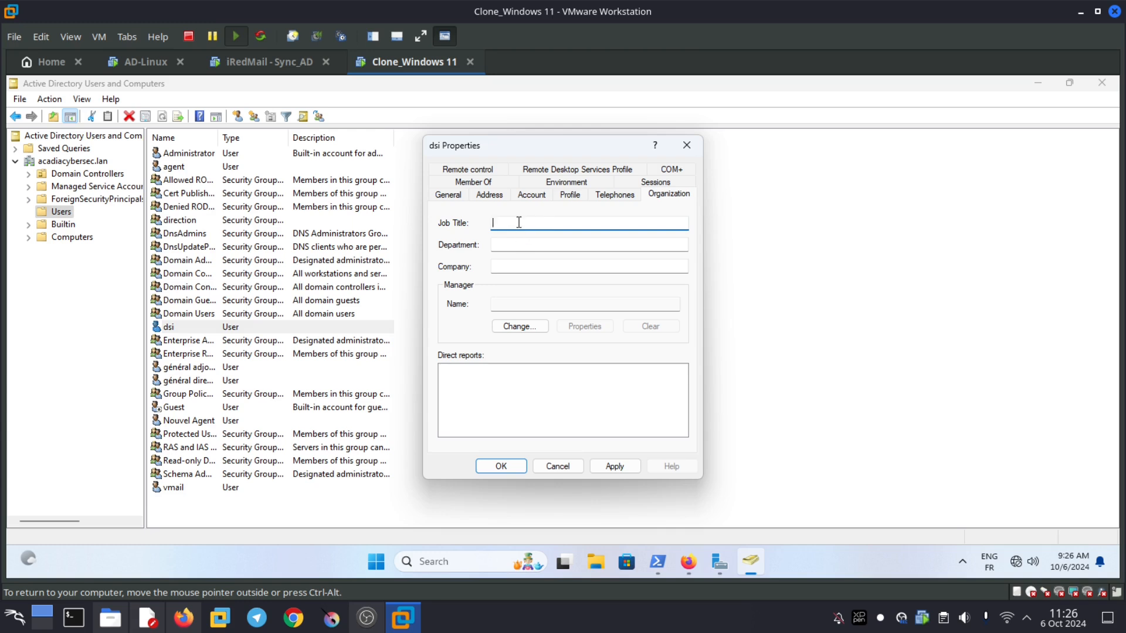
text(Dsi)
text(SI)
click(510, 245)
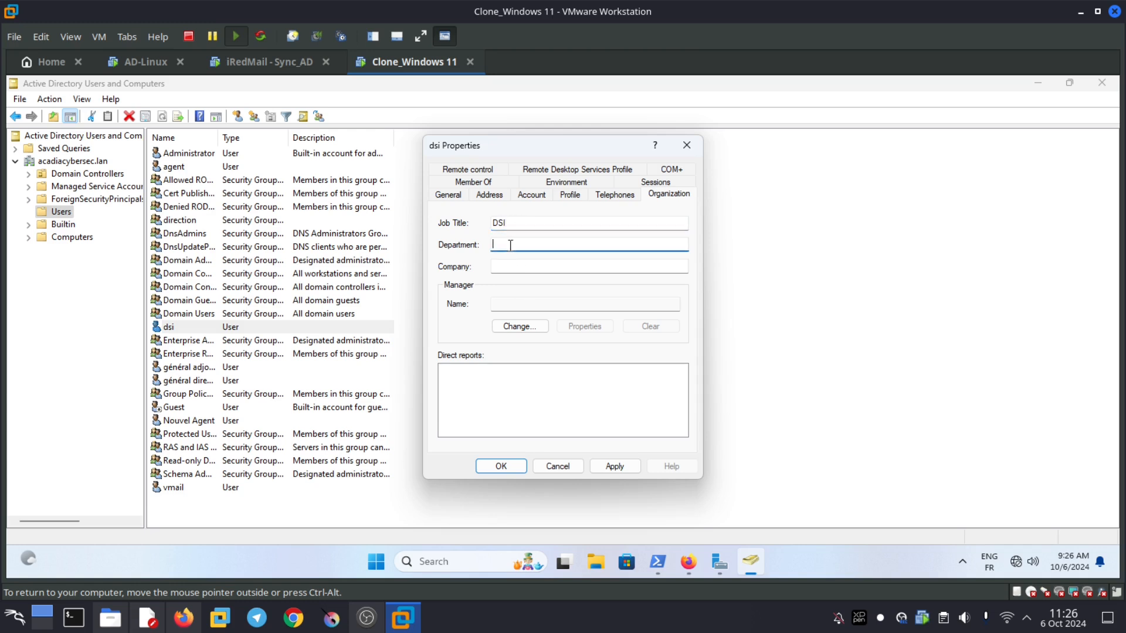
text(equipe IT)
click(499, 467)
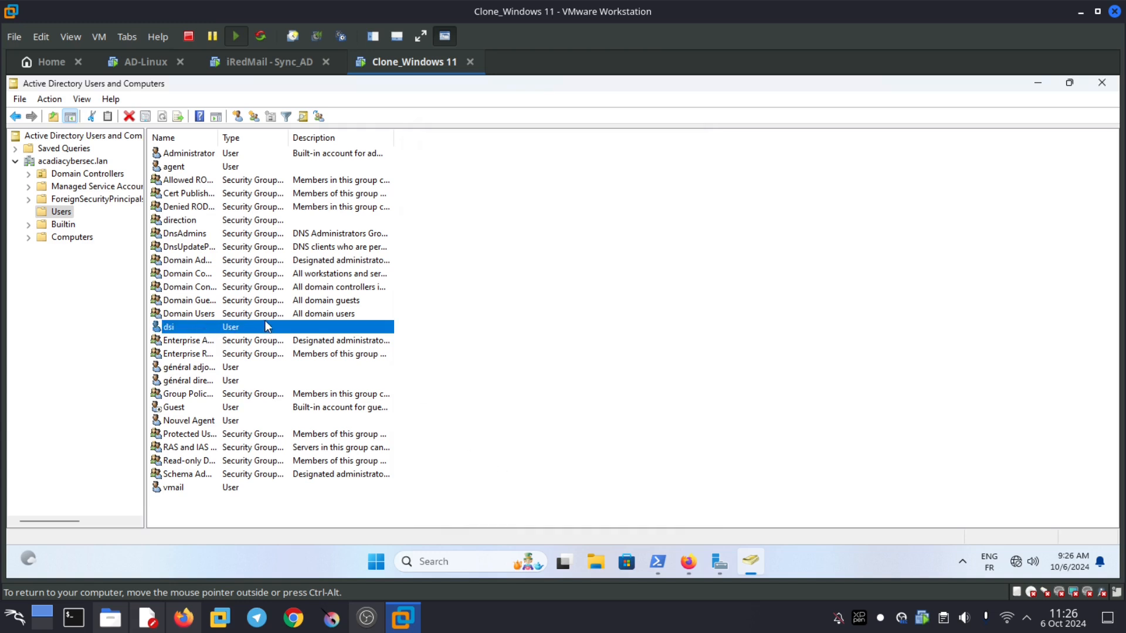
click(689, 563)
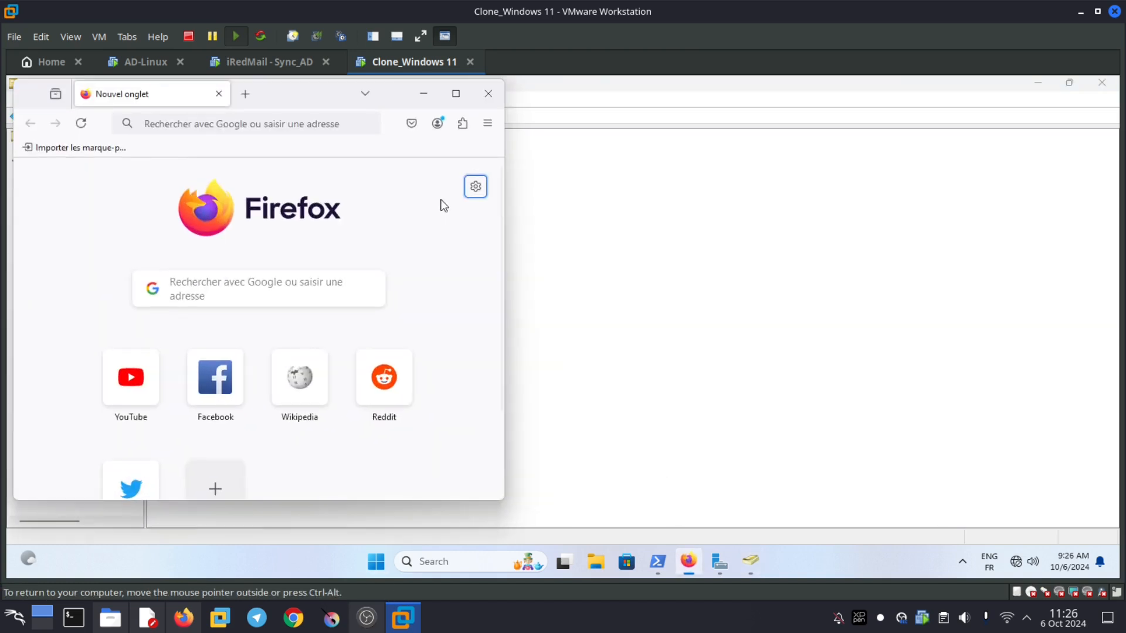
click(252, 97)
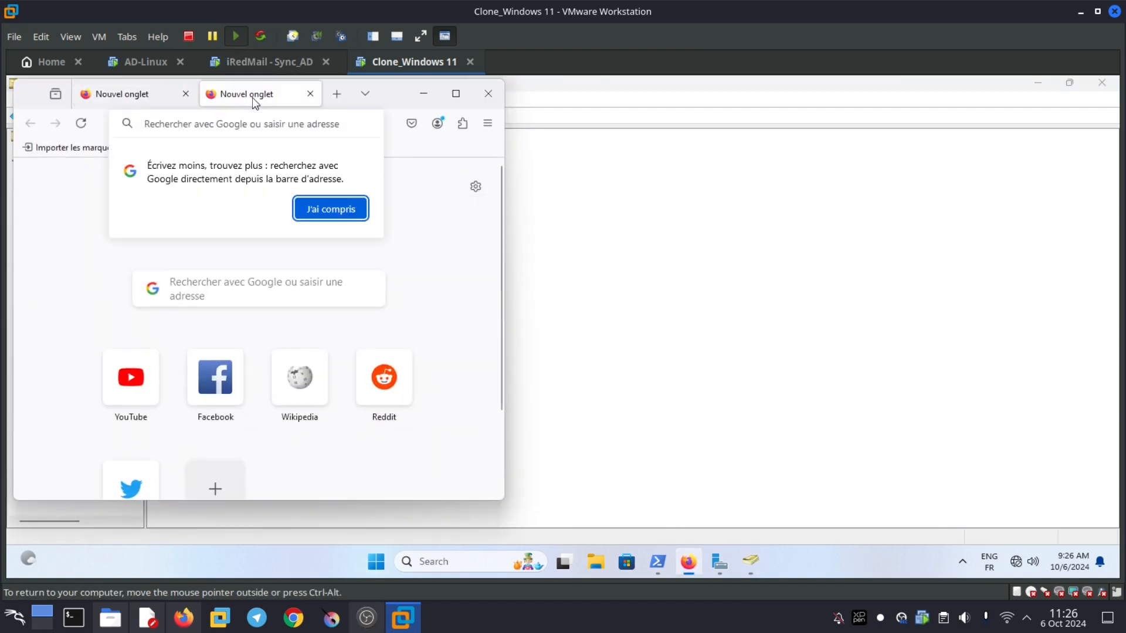
click(337, 208)
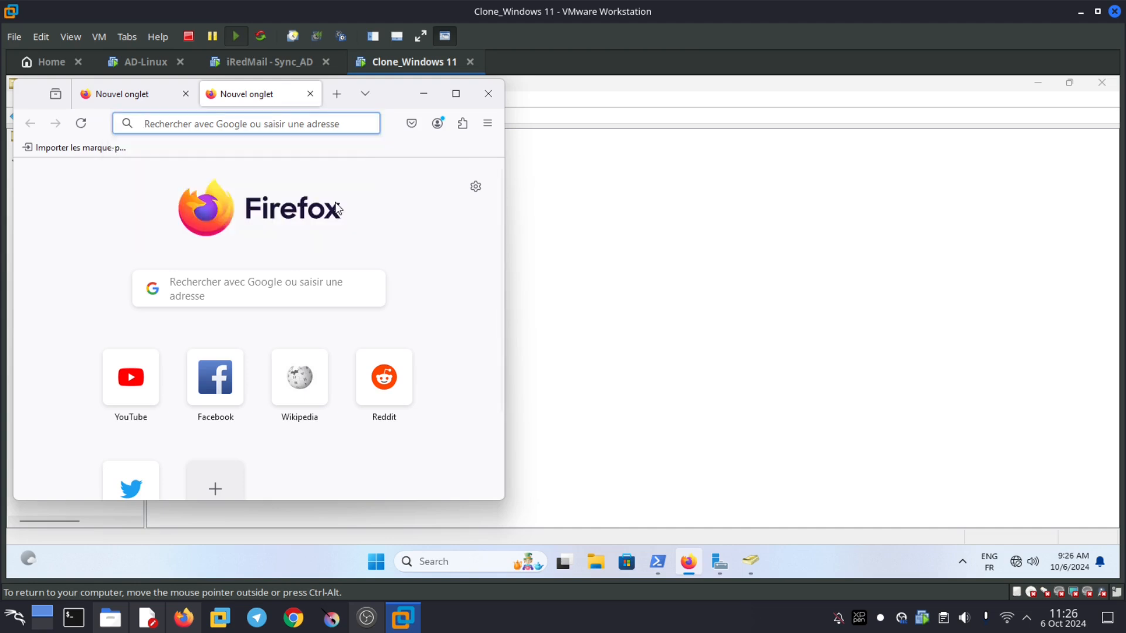
drag(385, 95, 886, 120)
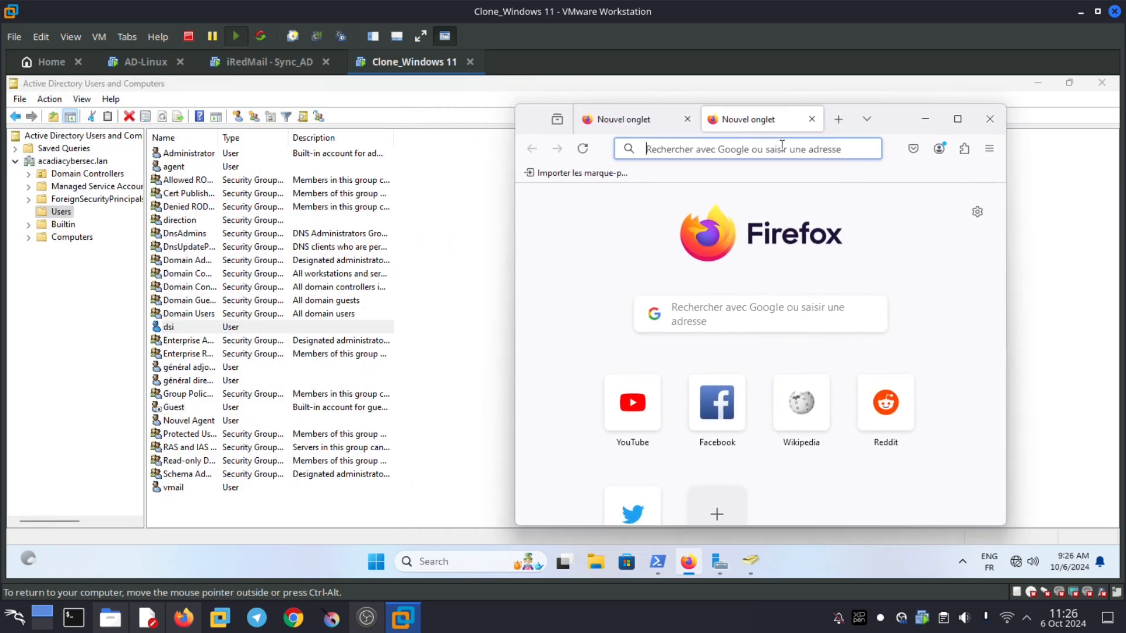
text(h)
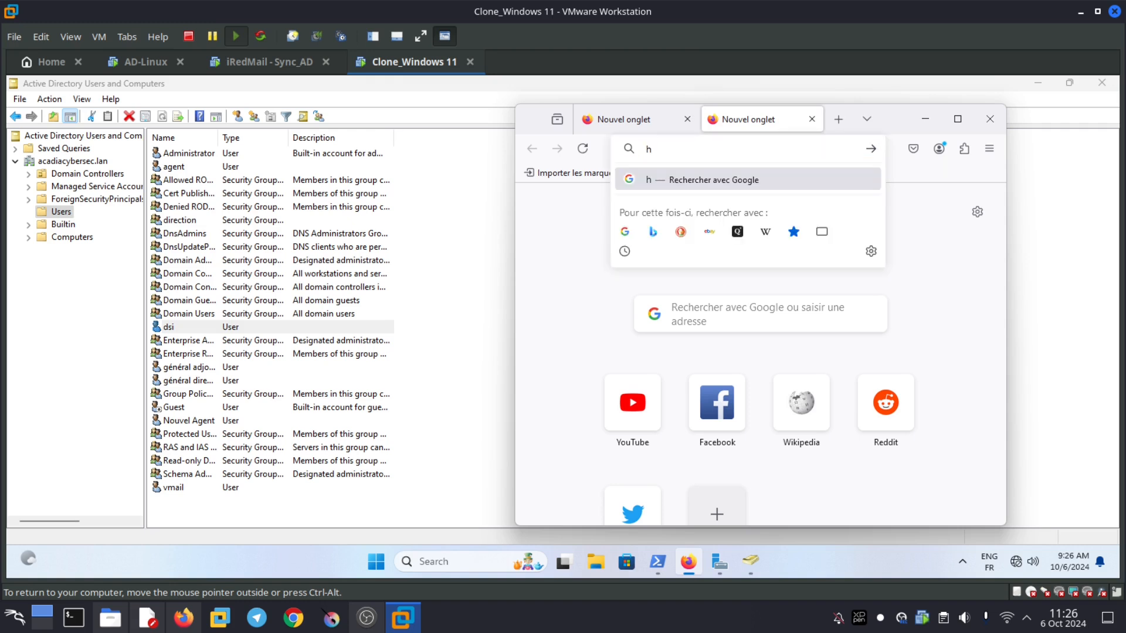
text(ttps://)
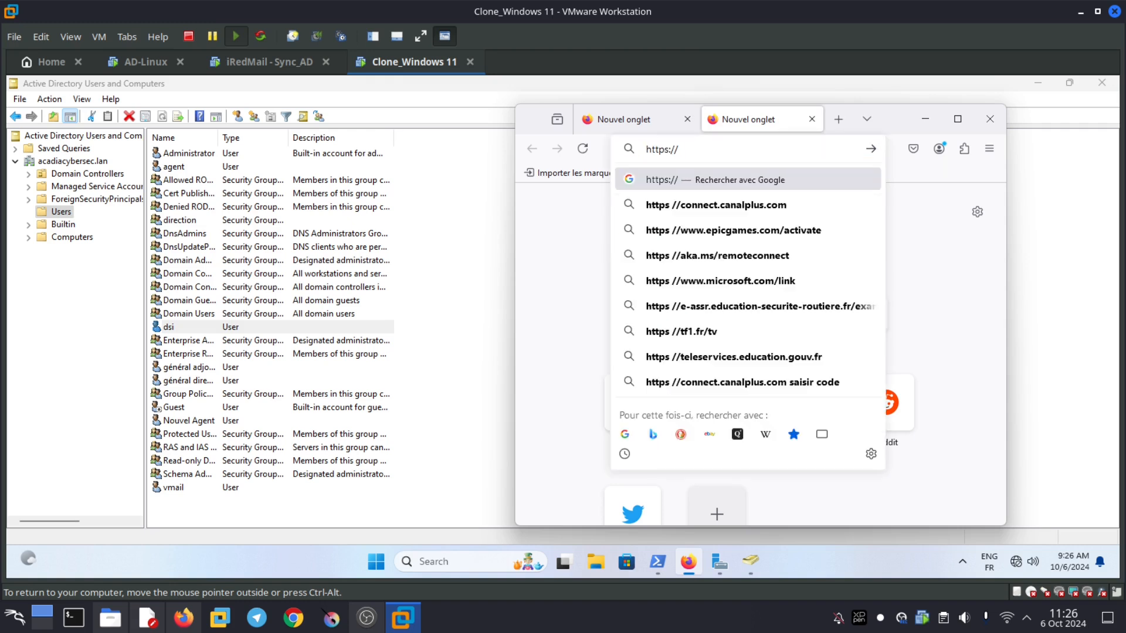
text(mail)
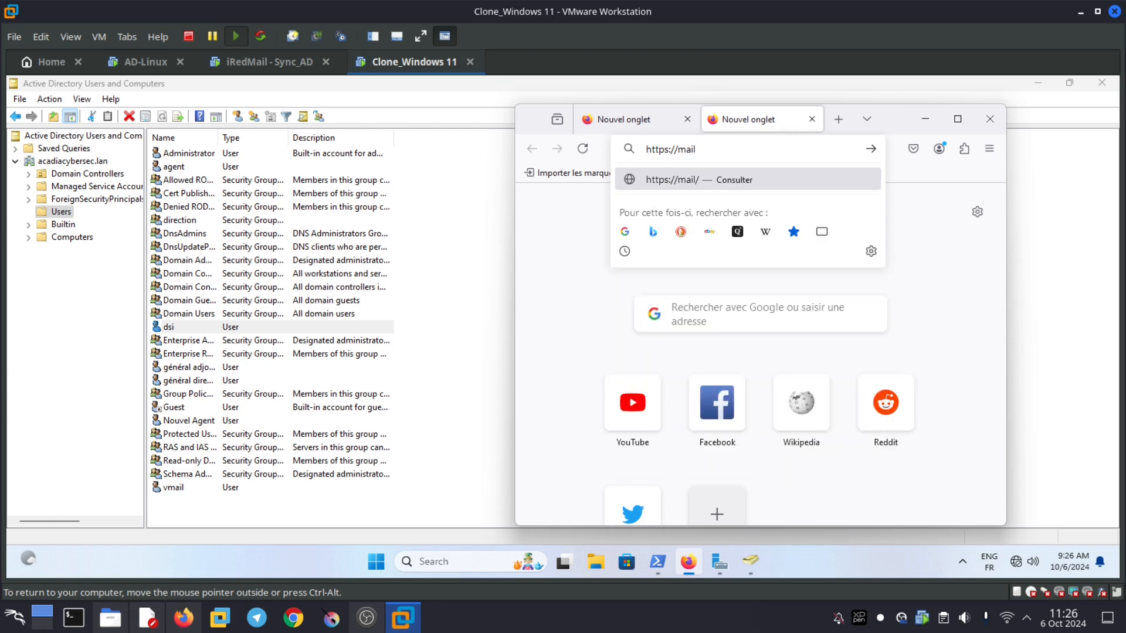
key(Return)
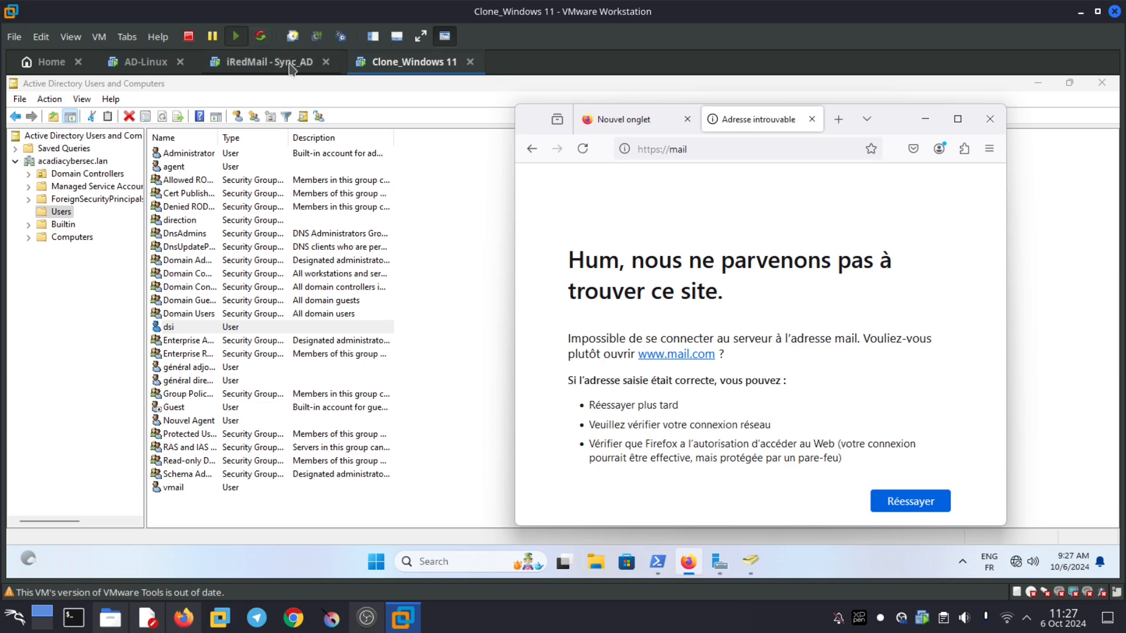
click(268, 62)
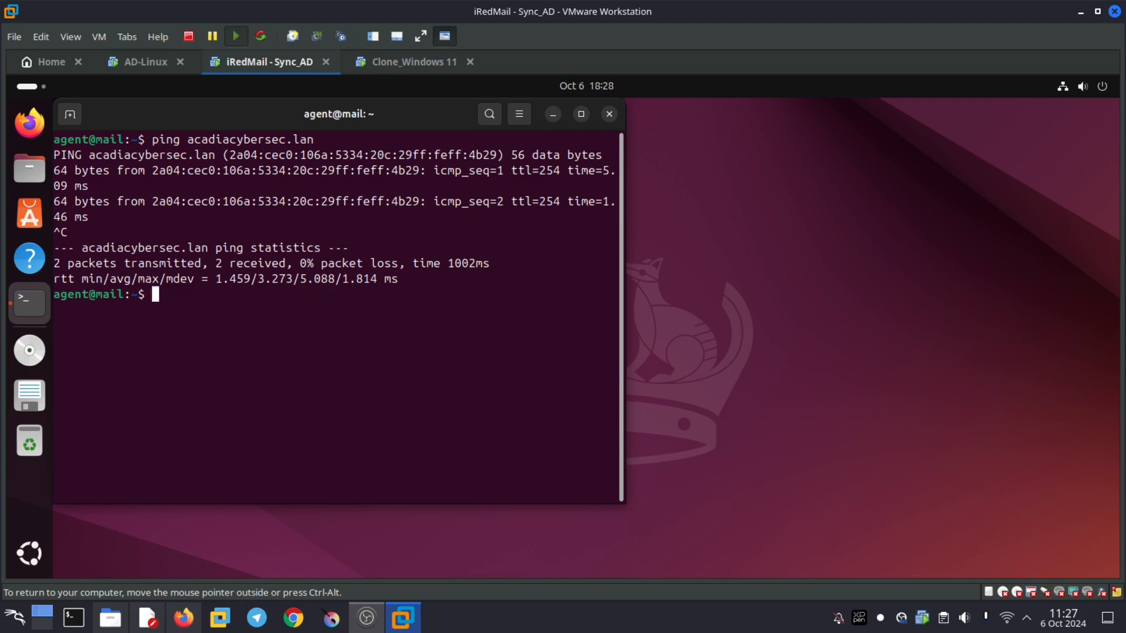
- Run ip a on the mail server to confirm 192.168.115.2, then return to Windows 11
text(ip a)
key(Return)
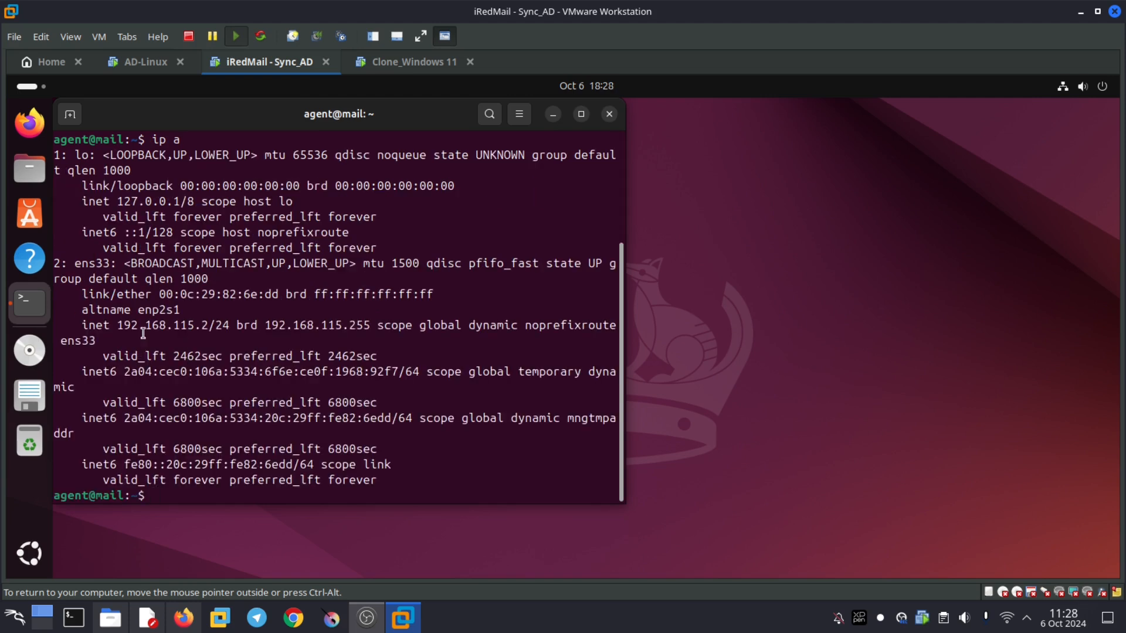
scroll(187, 359, up, 1)
drag(174, 360, 208, 358)
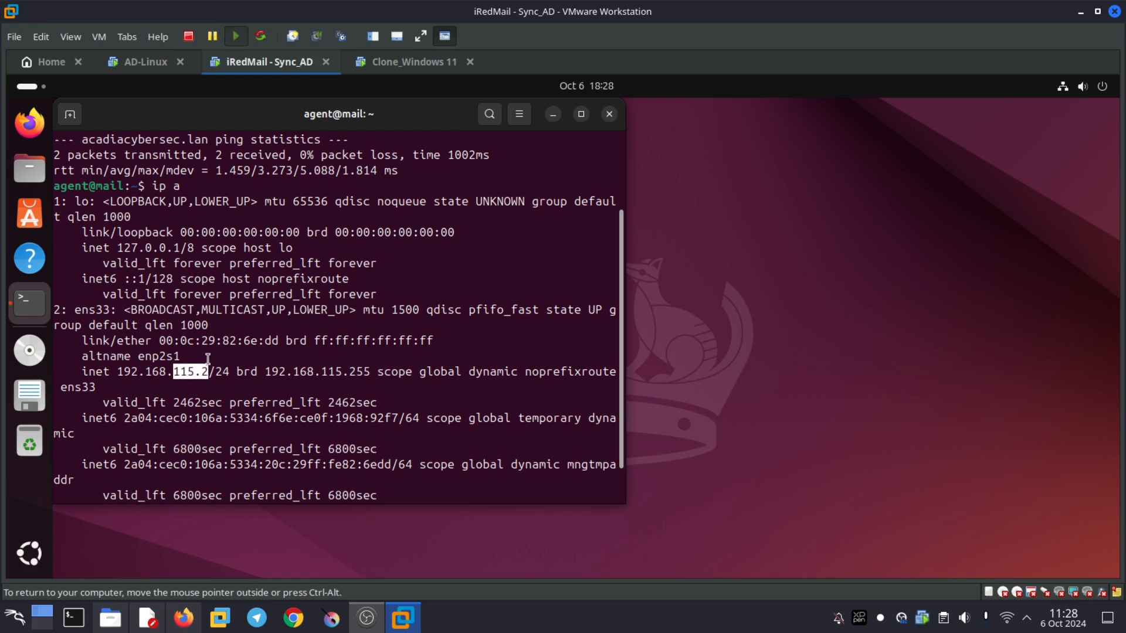
click(400, 65)
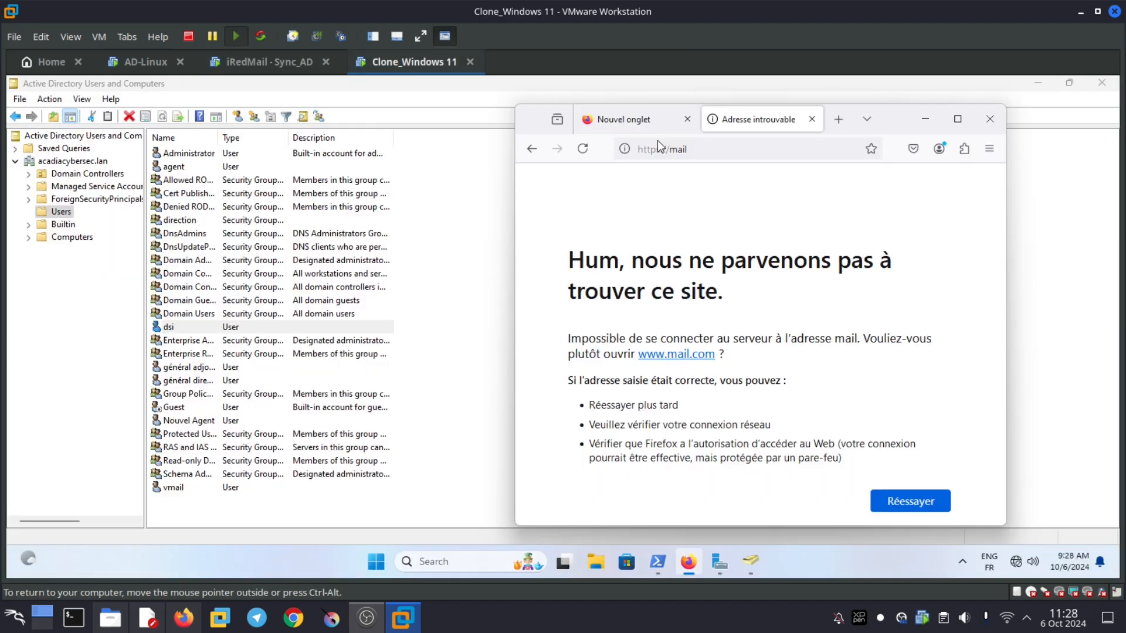
click(703, 150)
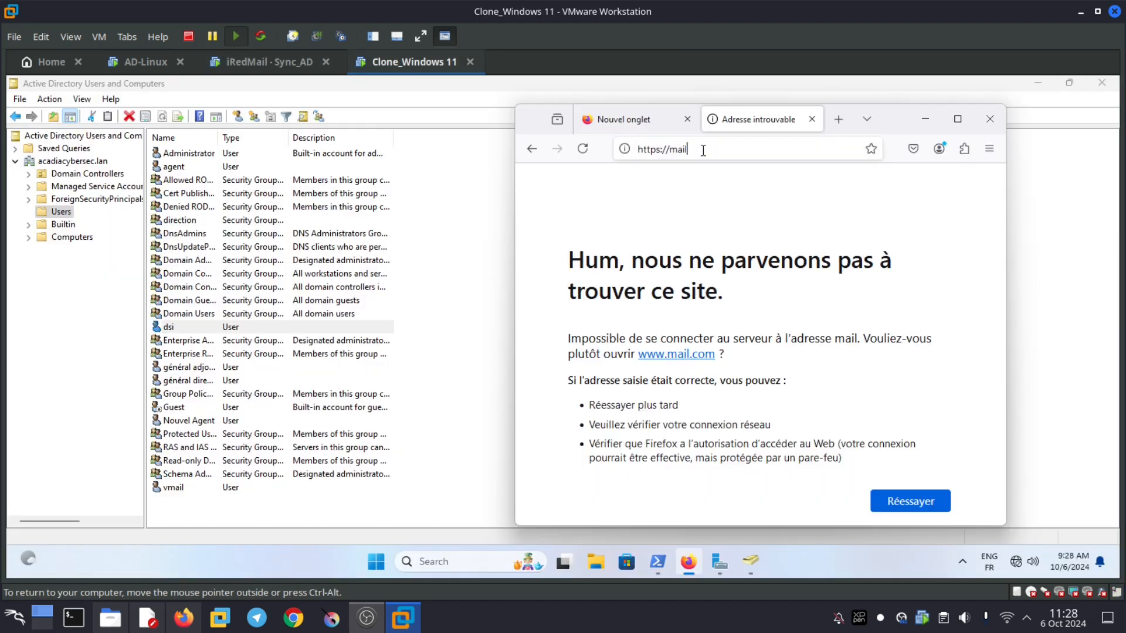
double_click(701, 148)
key(BackSpace)
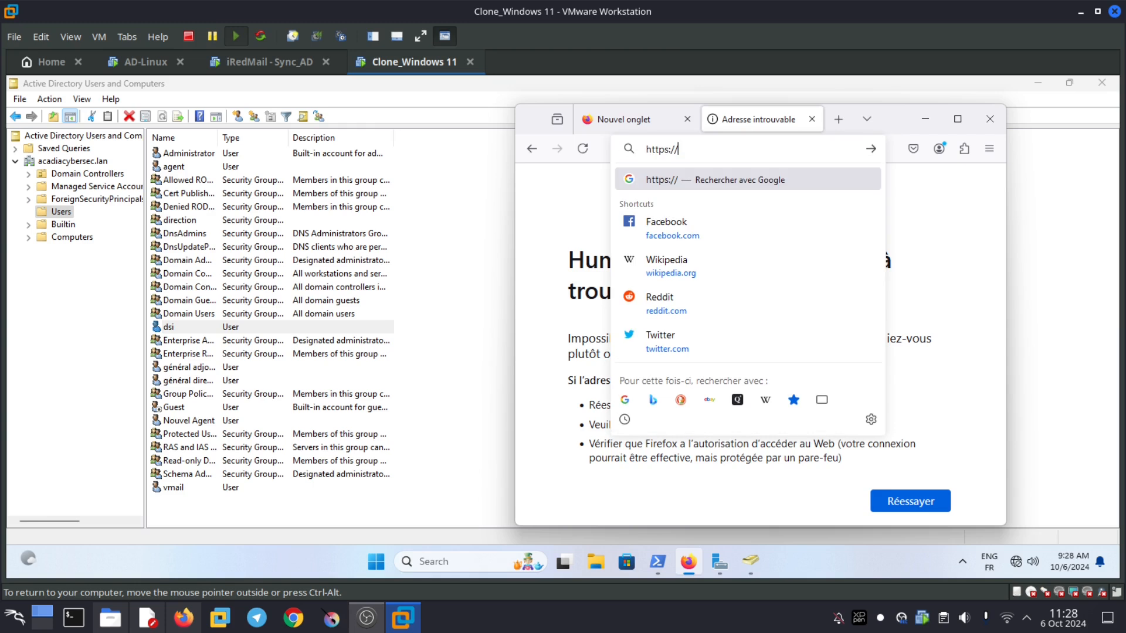
text(1)
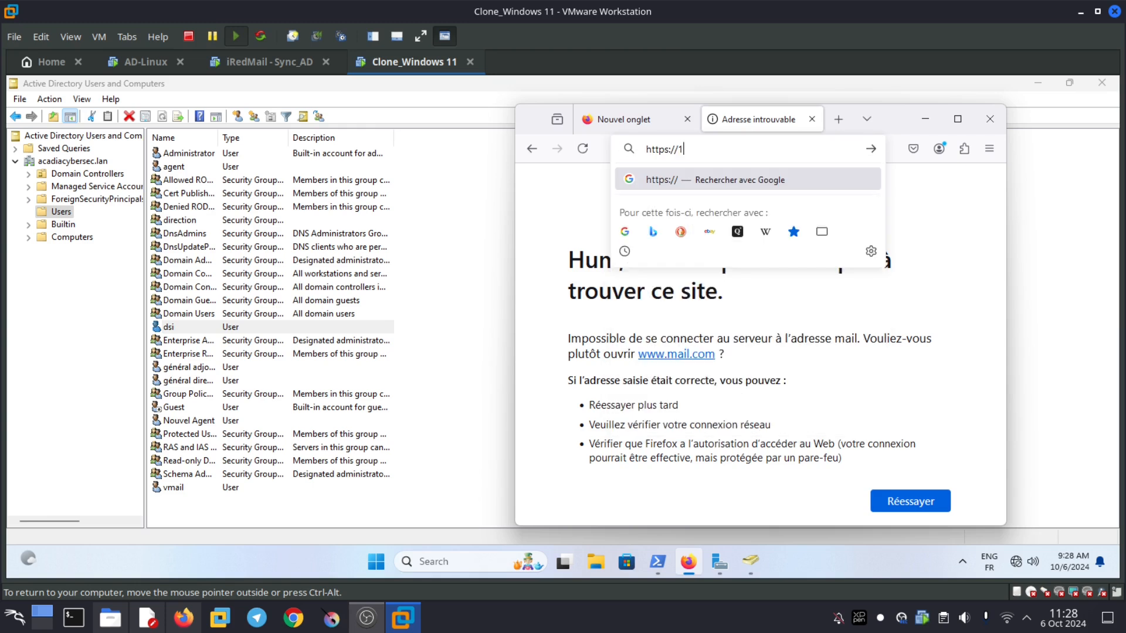
text(92.168.115.2/)
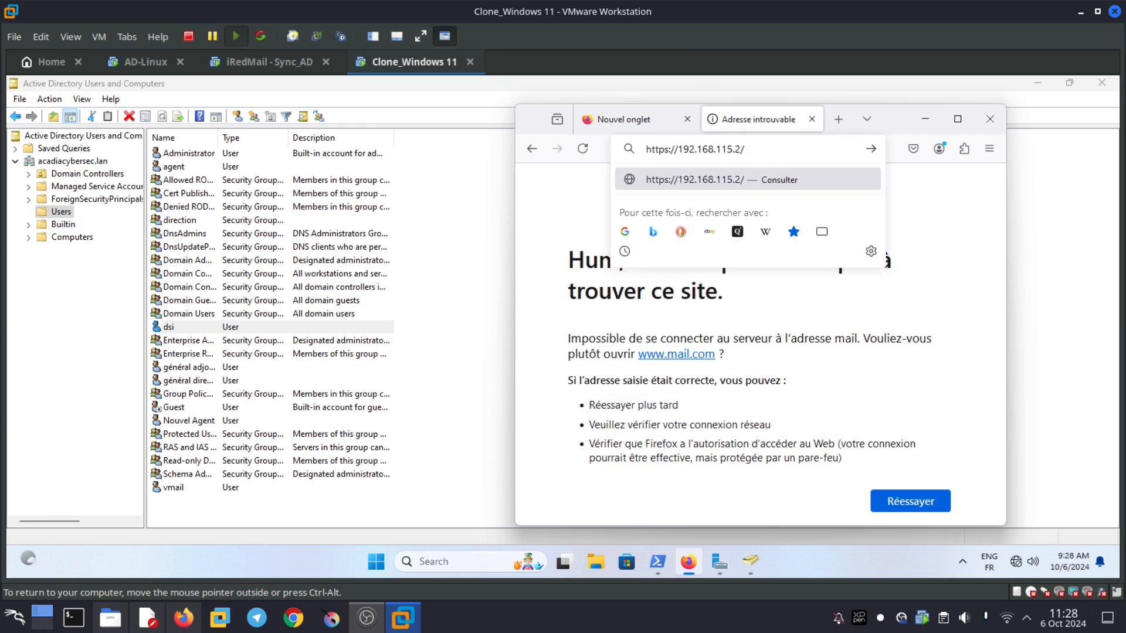
text(mail)
key(Return)
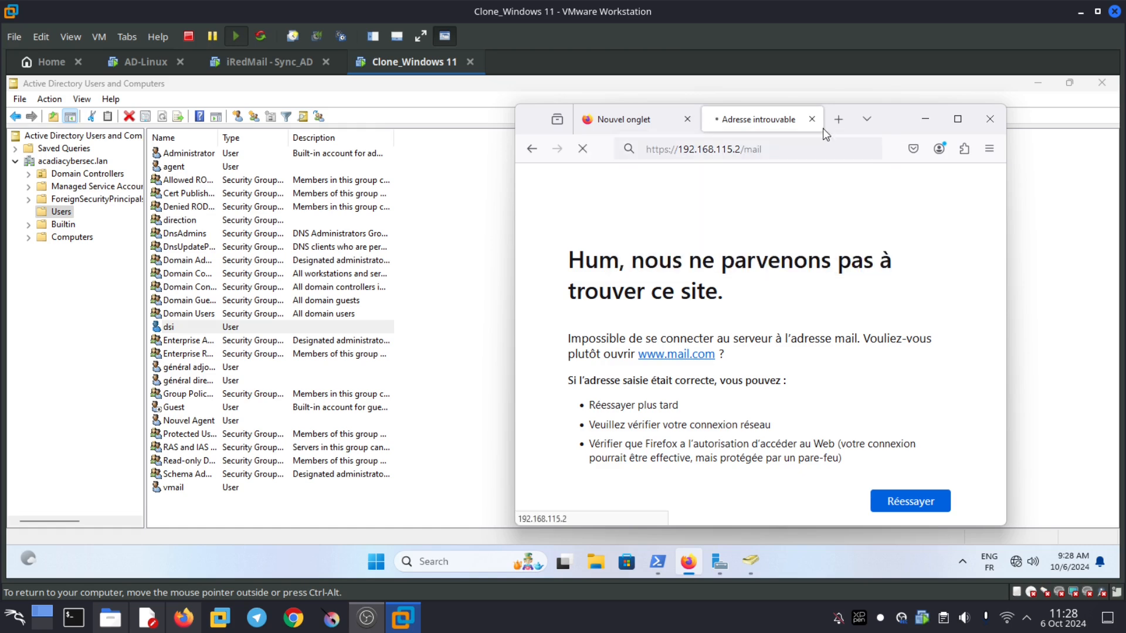
double_click(823, 129)
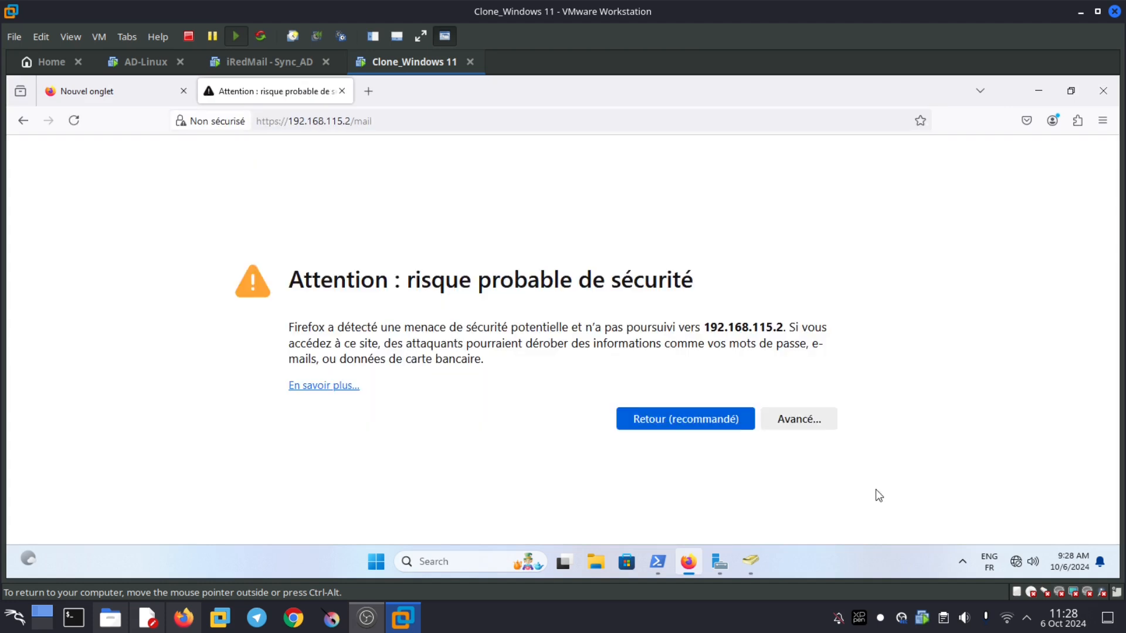
click(799, 419)
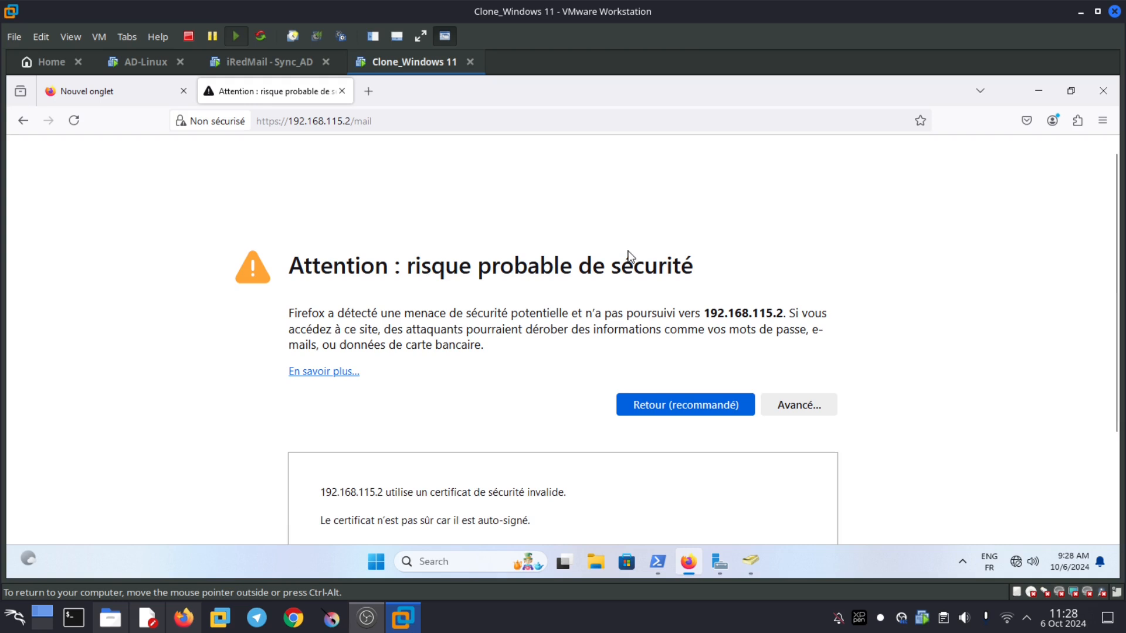
scroll(691, 469, down, 3)
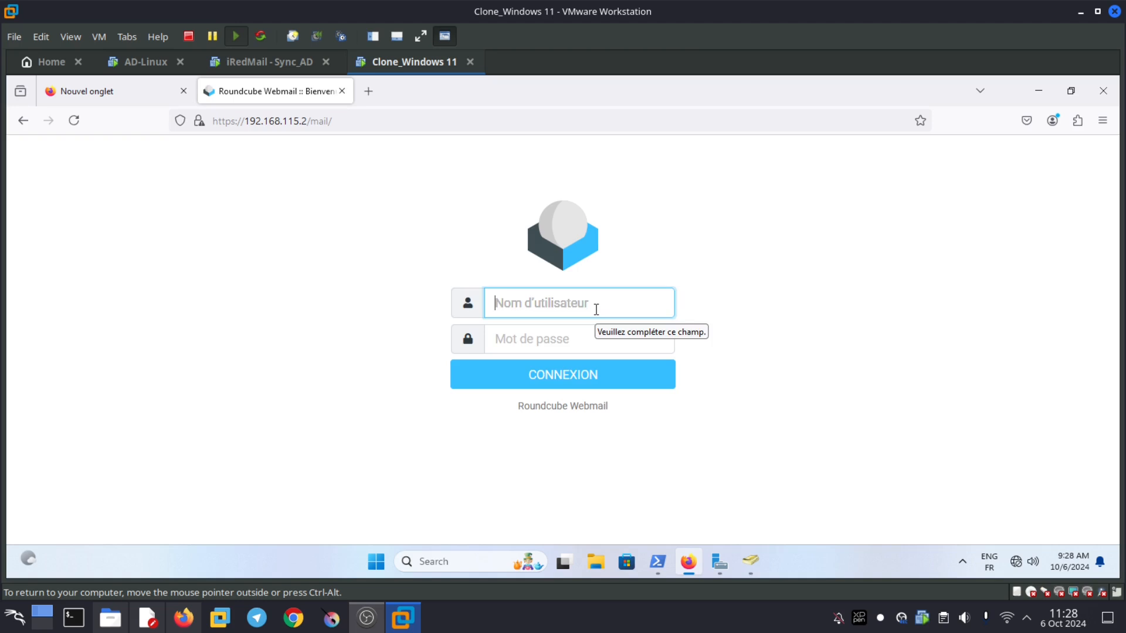
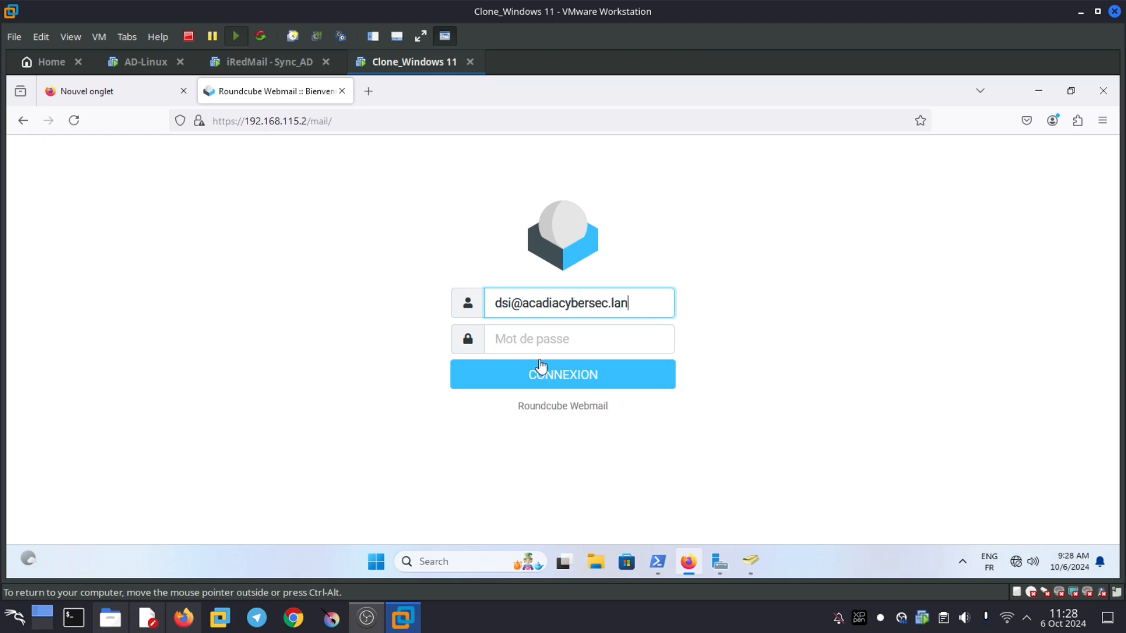
- Sign in to Roundcube with the dsi account's address and password, declining to save the password
click(547, 344)
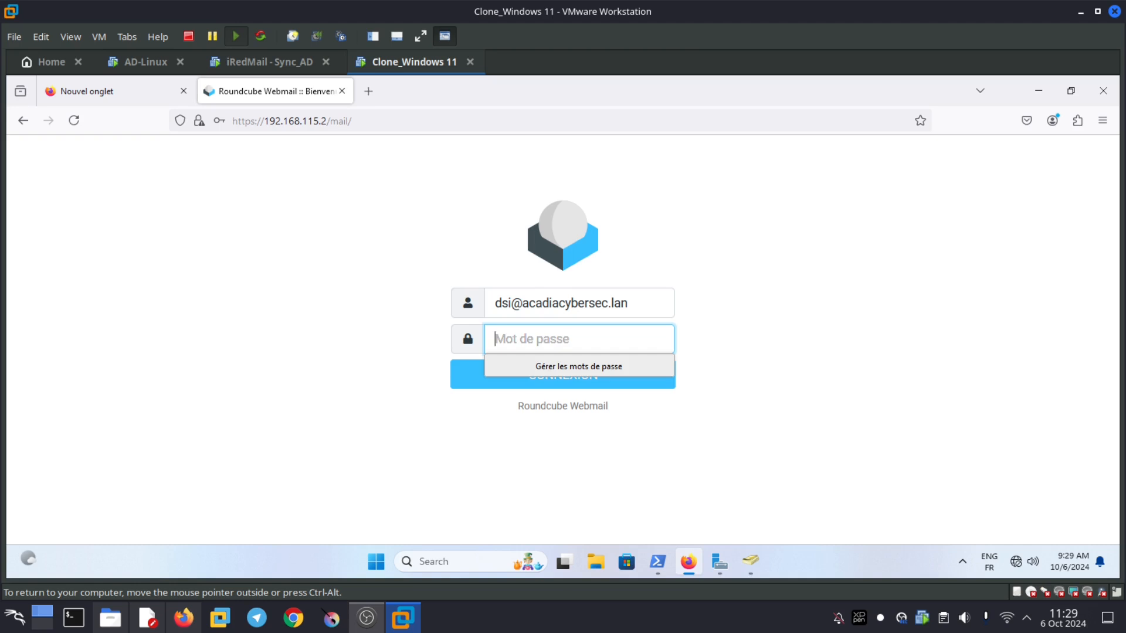
key(ctrl+v)
text(••)
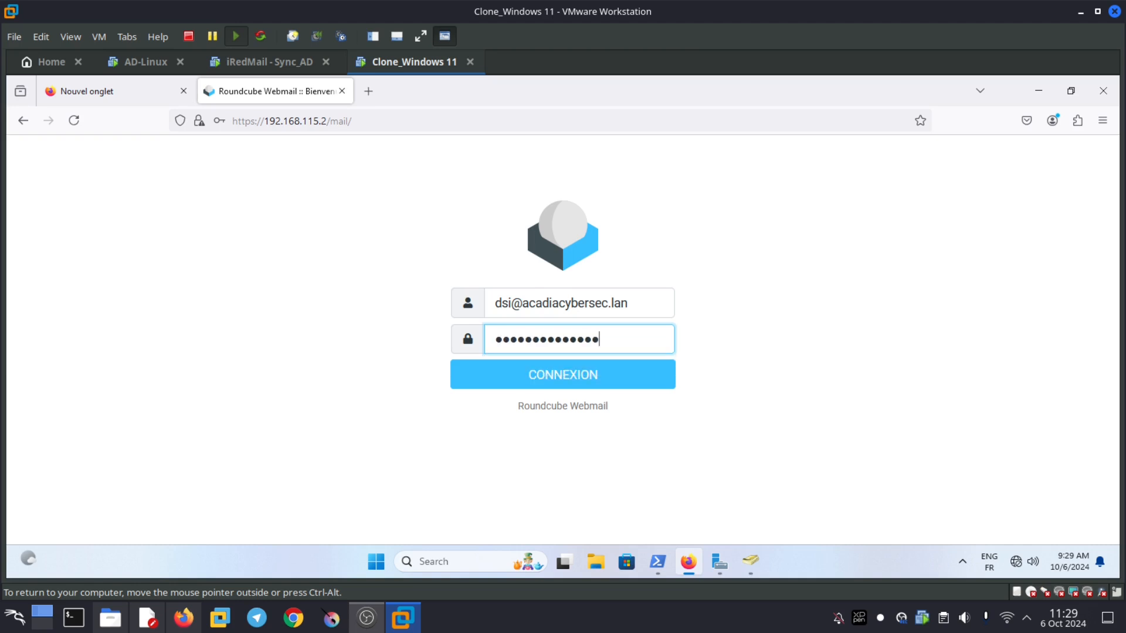
click(516, 382)
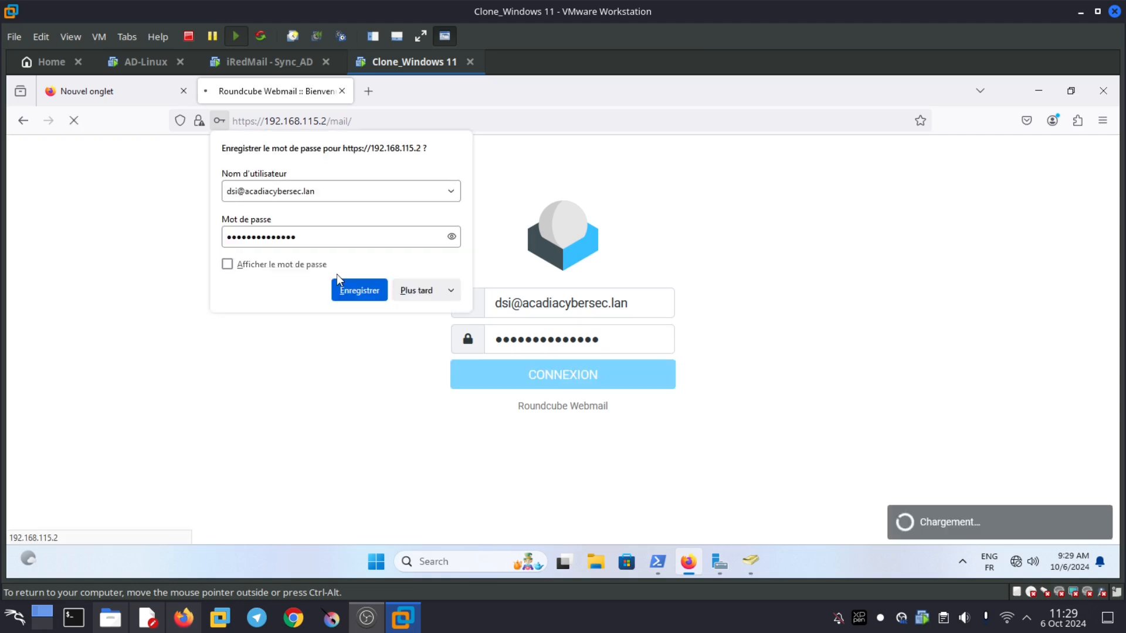
click(417, 293)
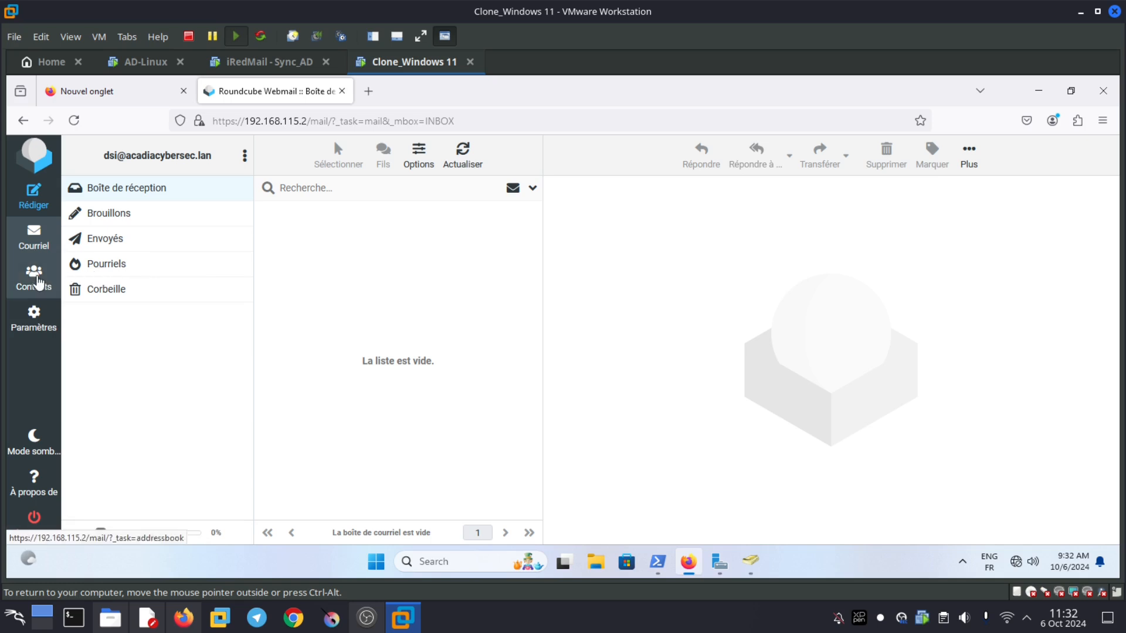
- In Global_AcadiaCyberSec_Address, view the général directeur and général adjoint-directeur entries, then check Adresses personnelles
click(37, 280)
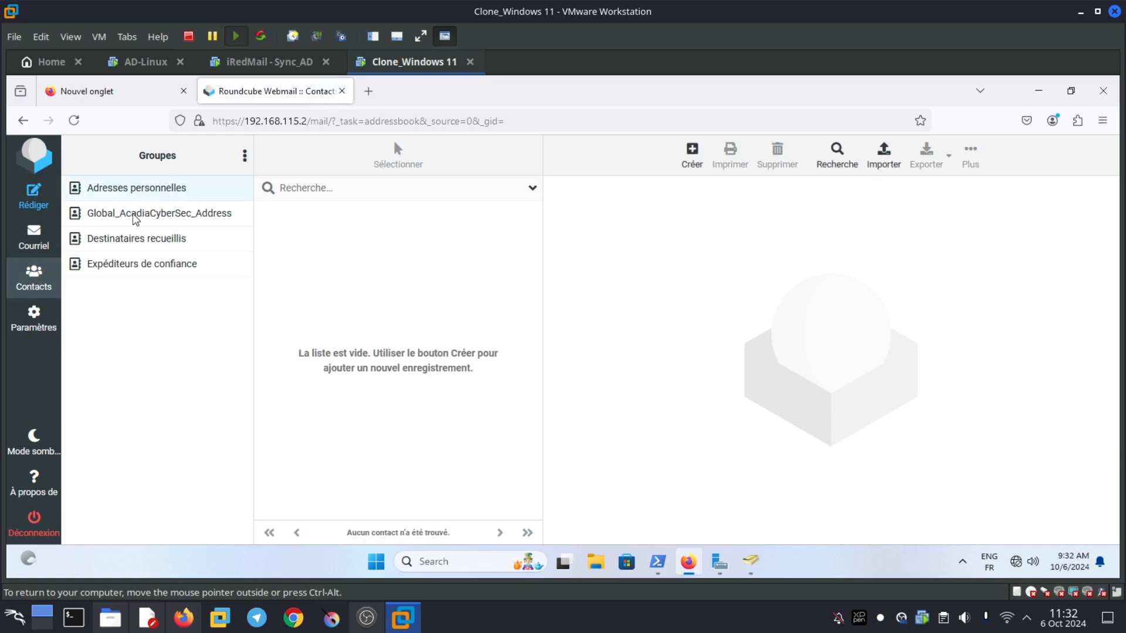
click(189, 217)
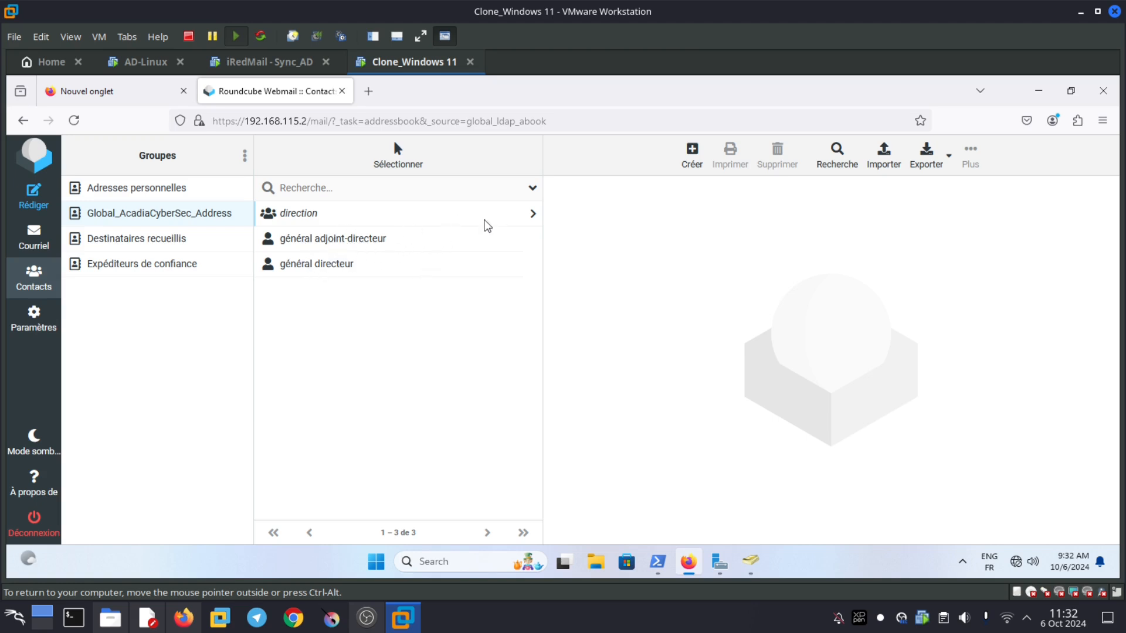
click(325, 270)
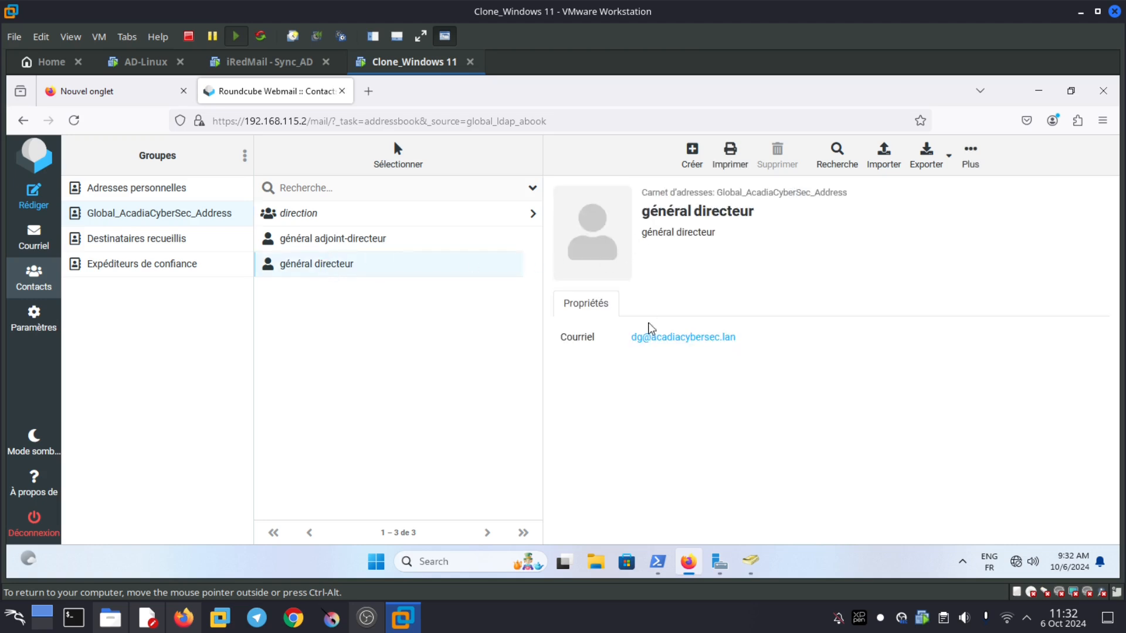
drag(736, 340, 626, 341)
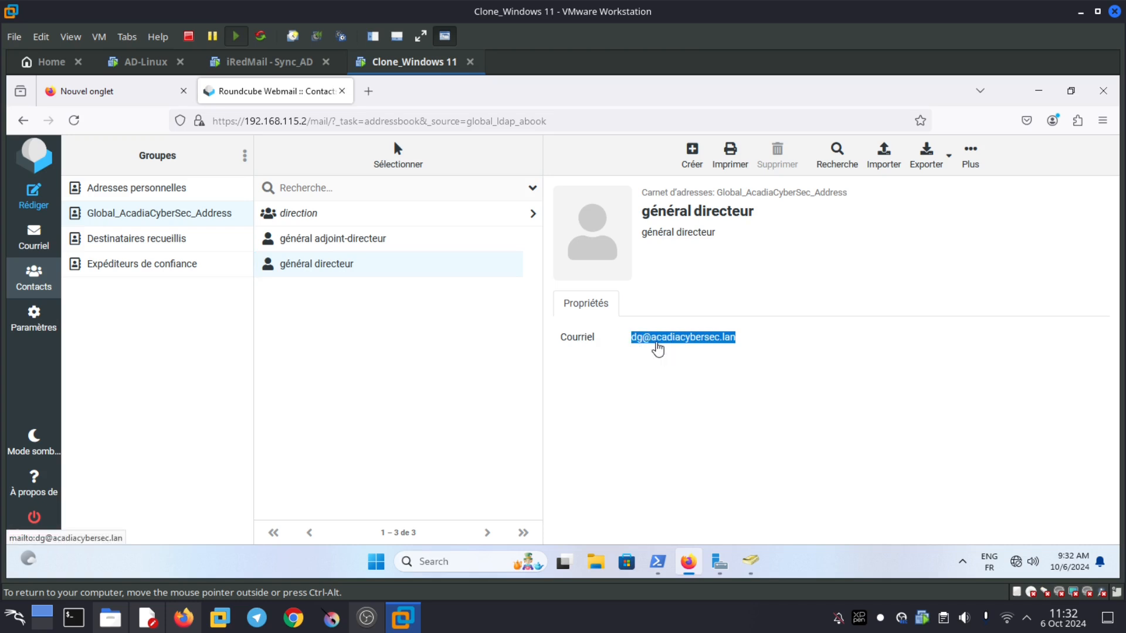
click(330, 246)
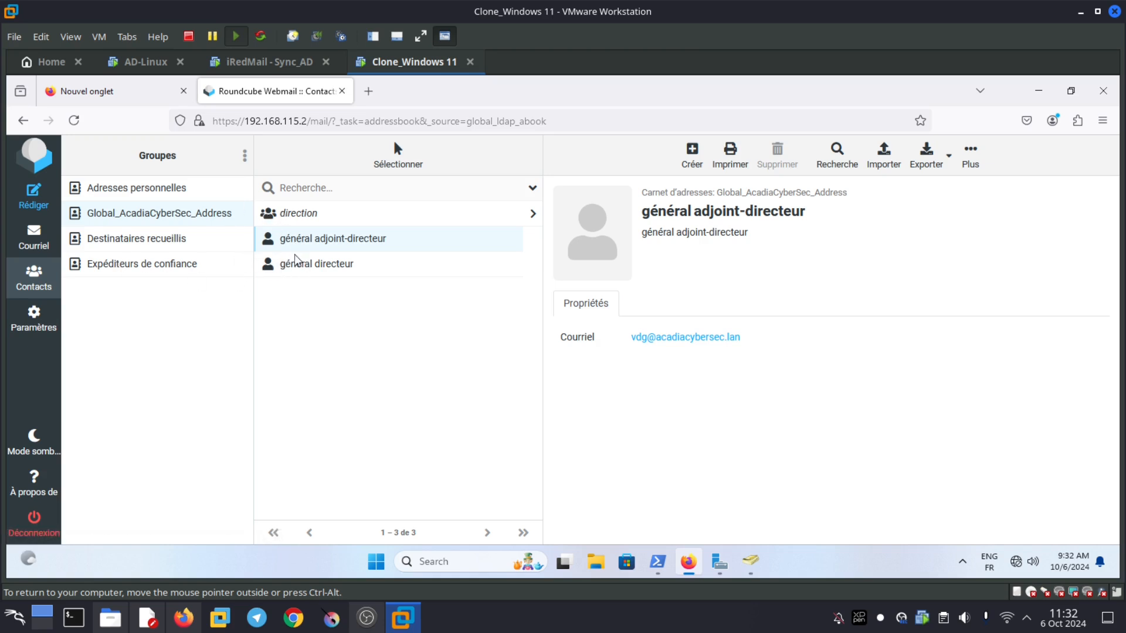
click(148, 197)
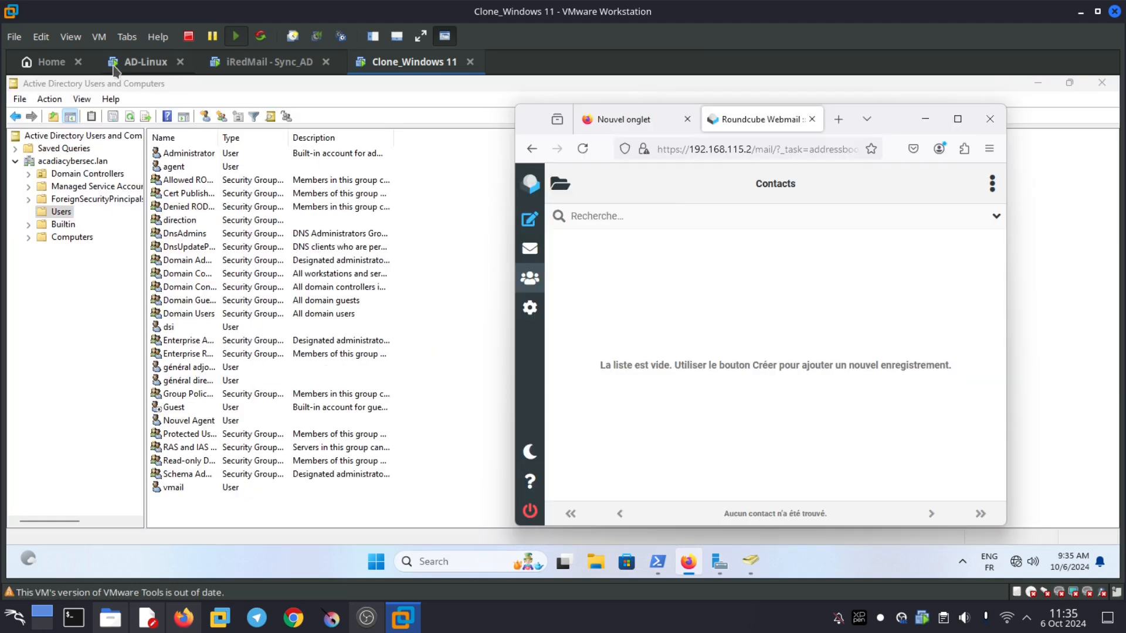
- Switch to the unlocked AD-Linux machine and run clear in its terminal
click(156, 69)
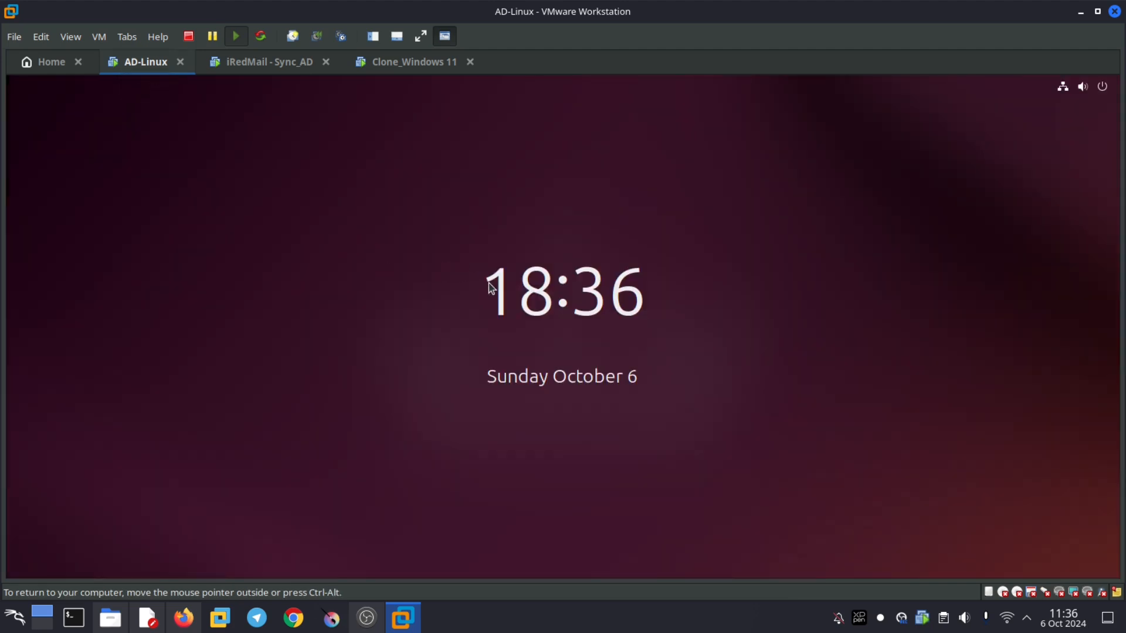
click(490, 286)
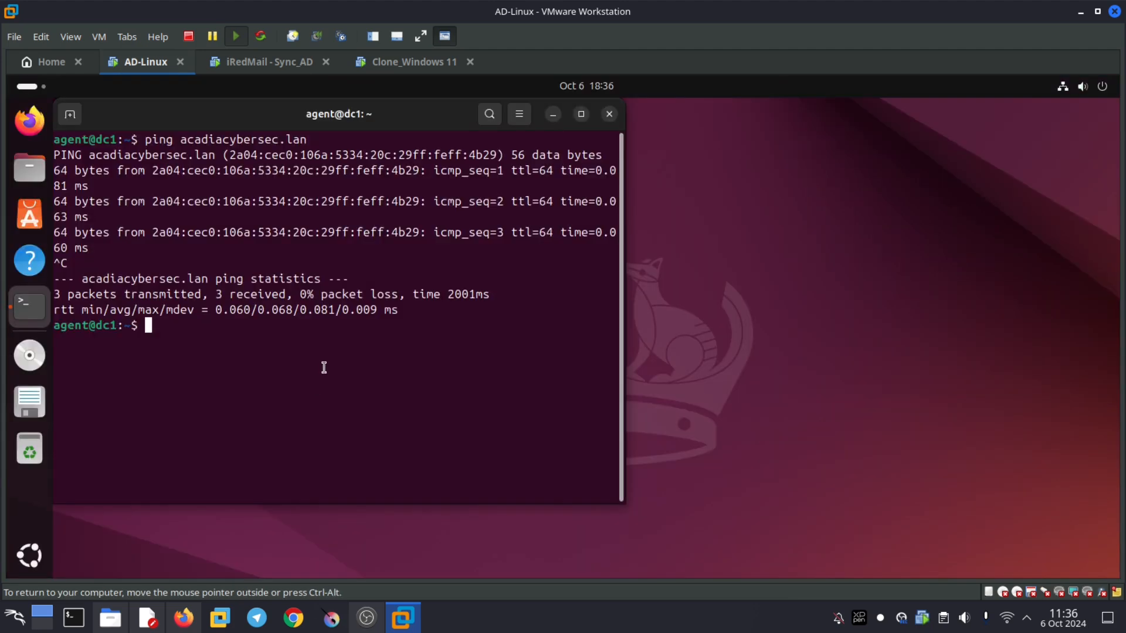
text(clear)
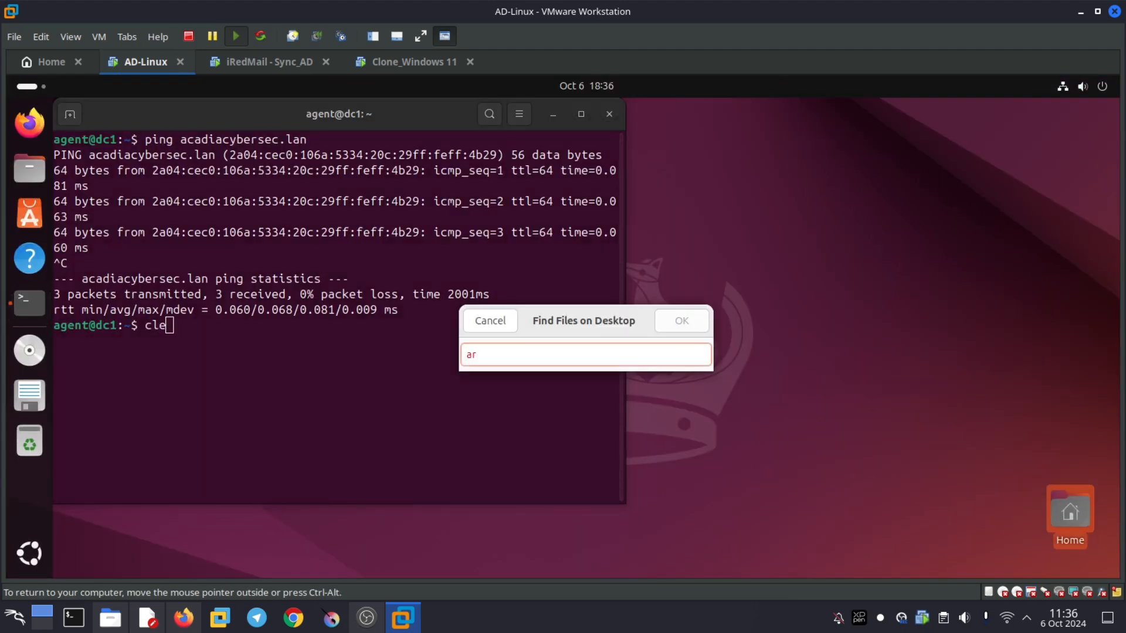
click(322, 370)
key(BackSpace)
key(BackSpace)
key(BackSpace)
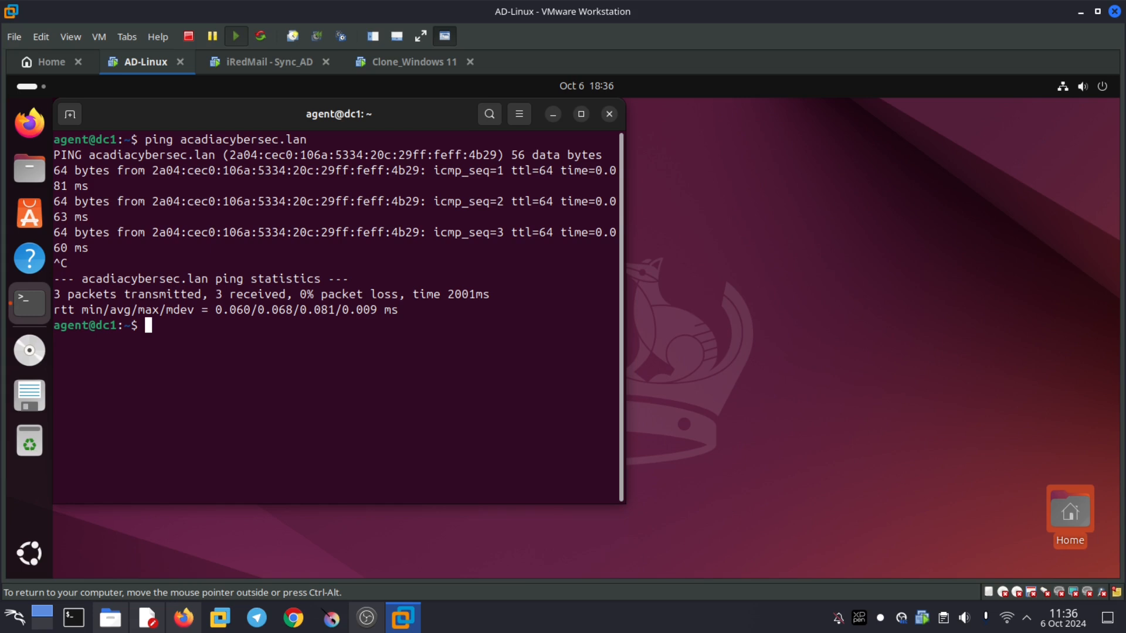
text(clear)
key(Return)
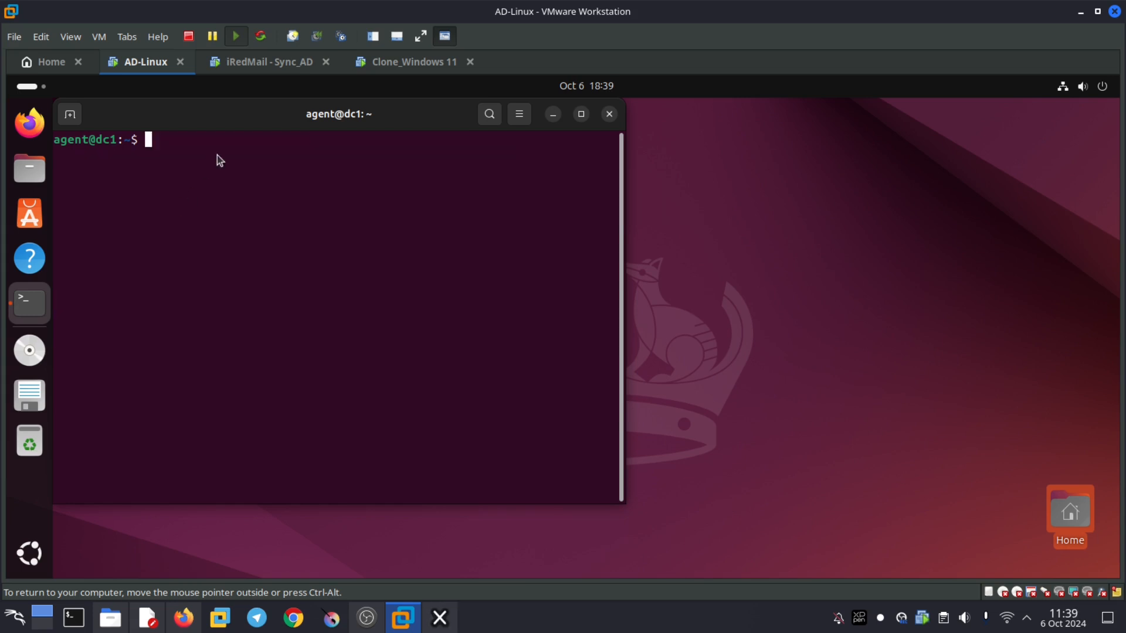
- Paste the samba-tool user add command for rssi, with its mail address, surname and given name
right_click(217, 155)
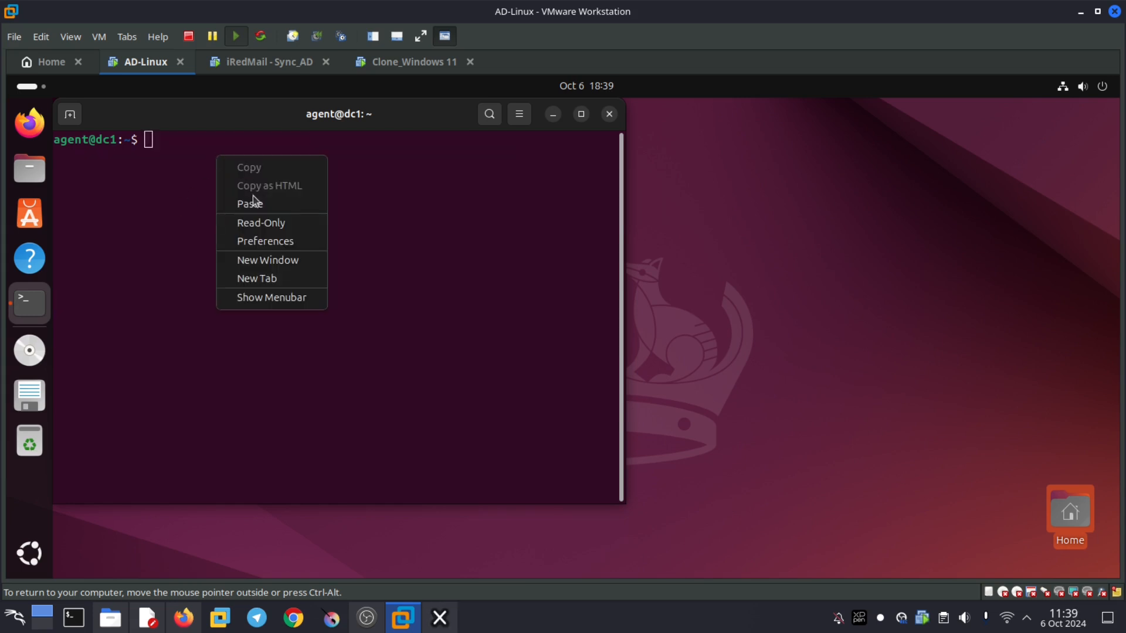
click(252, 205)
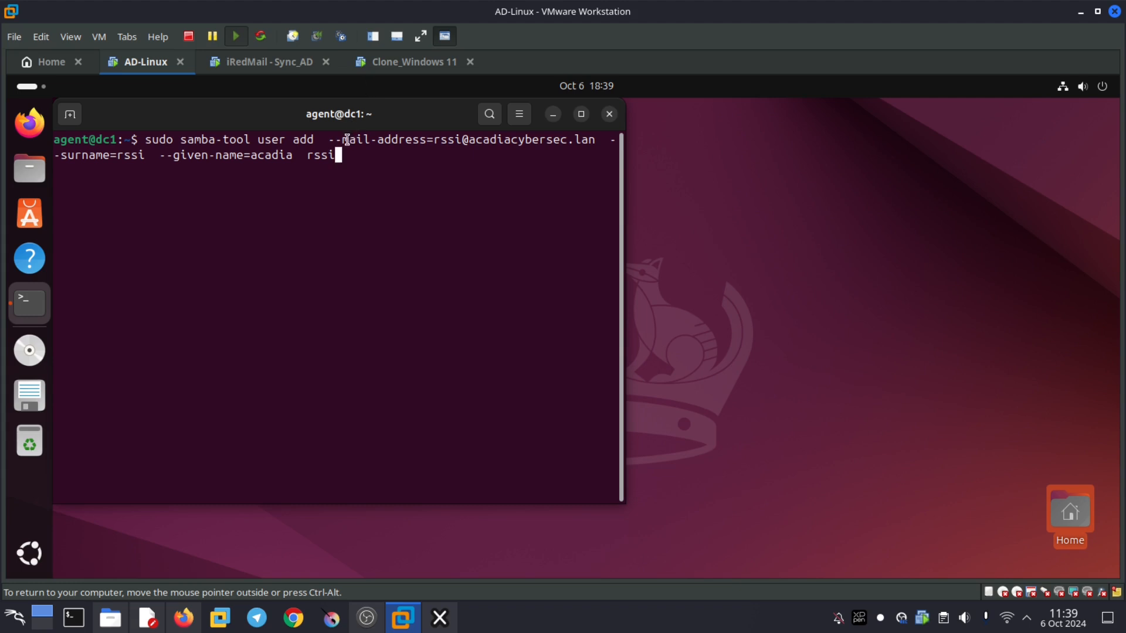
drag(348, 138, 461, 138)
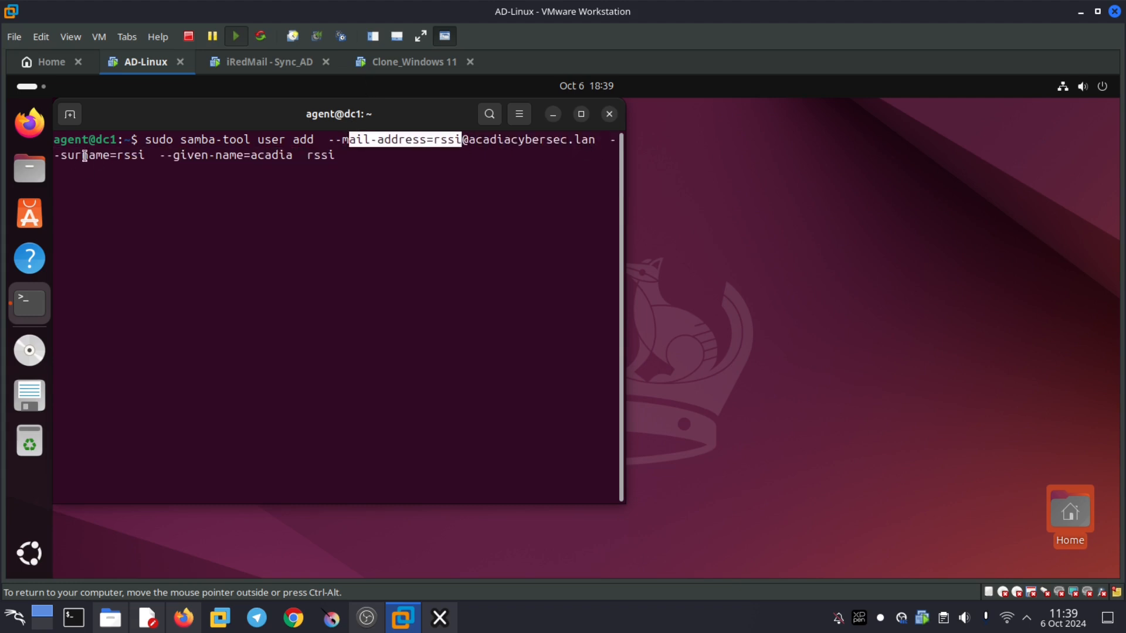
drag(89, 156, 250, 155)
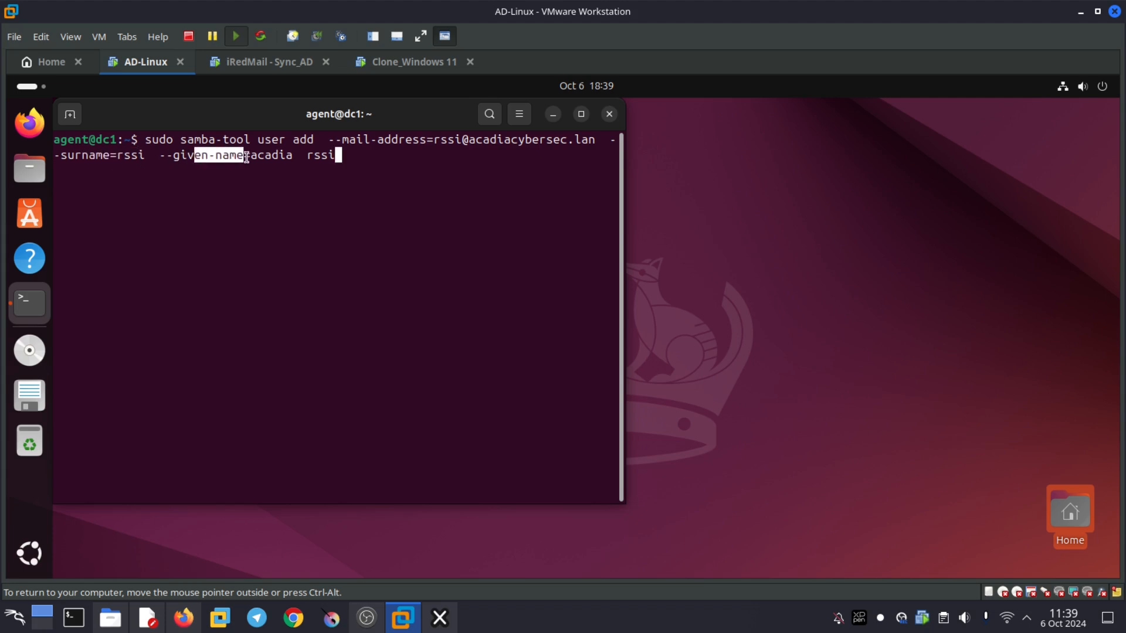
drag(109, 156, 141, 155)
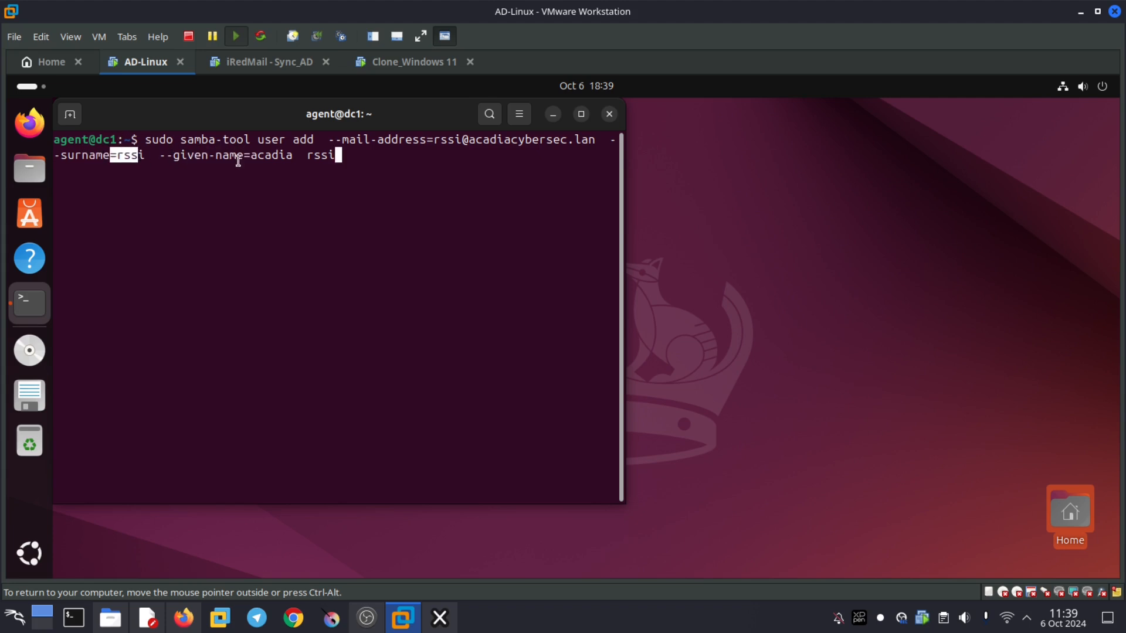
drag(238, 159, 306, 157)
click(330, 224)
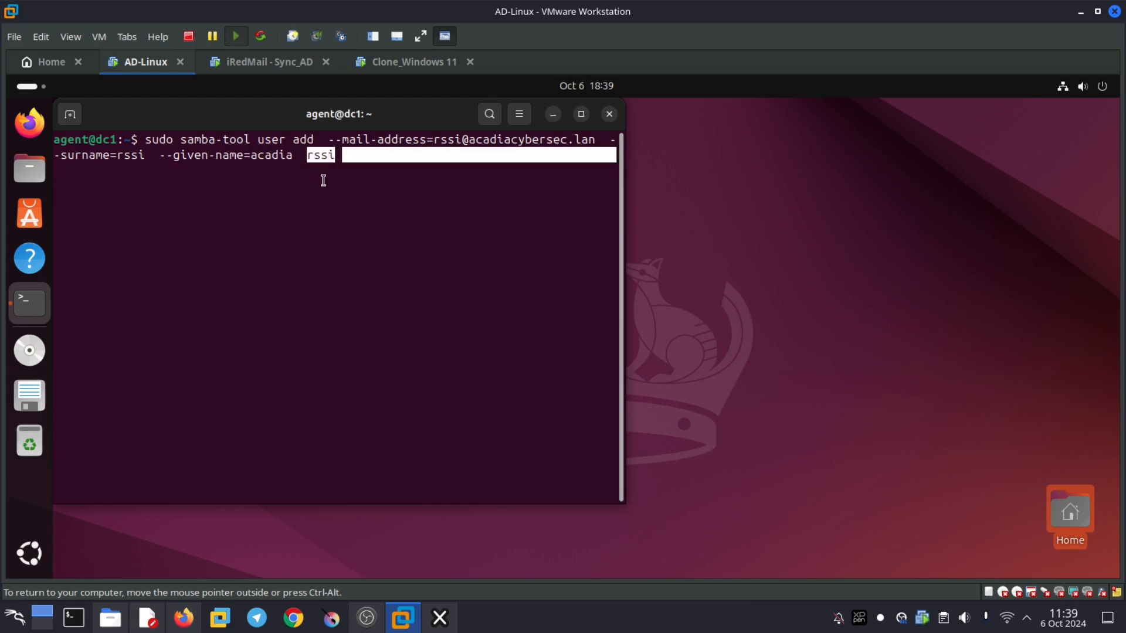
click(321, 178)
- Run the command, supplying the sudo password and rssi's new password until the user is added
key(Return)
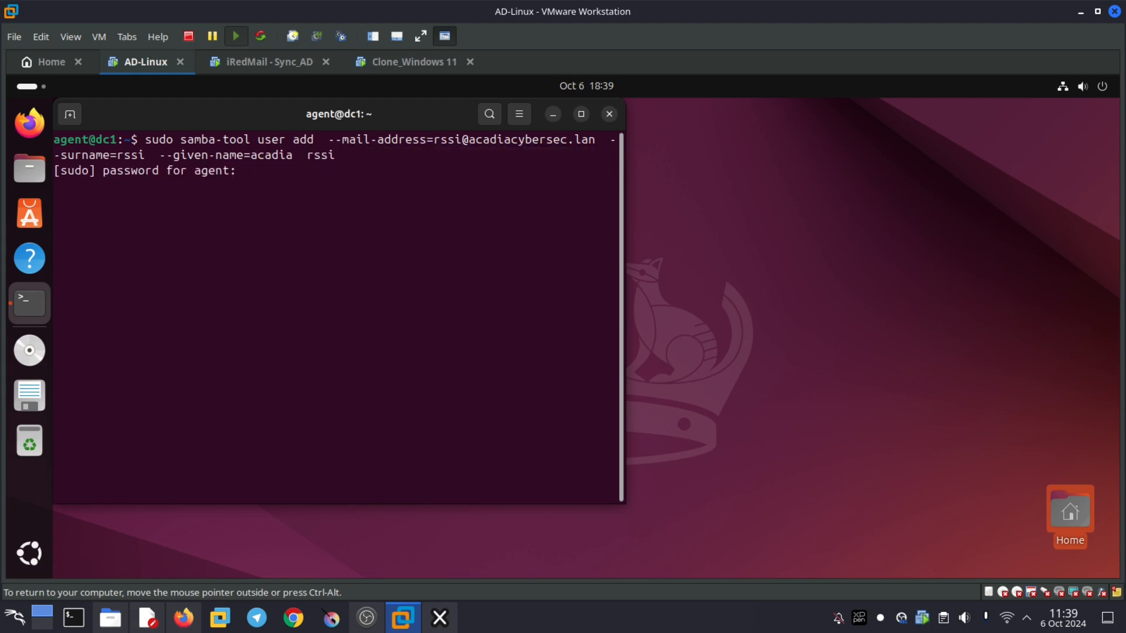
key(Return)
key(Return)
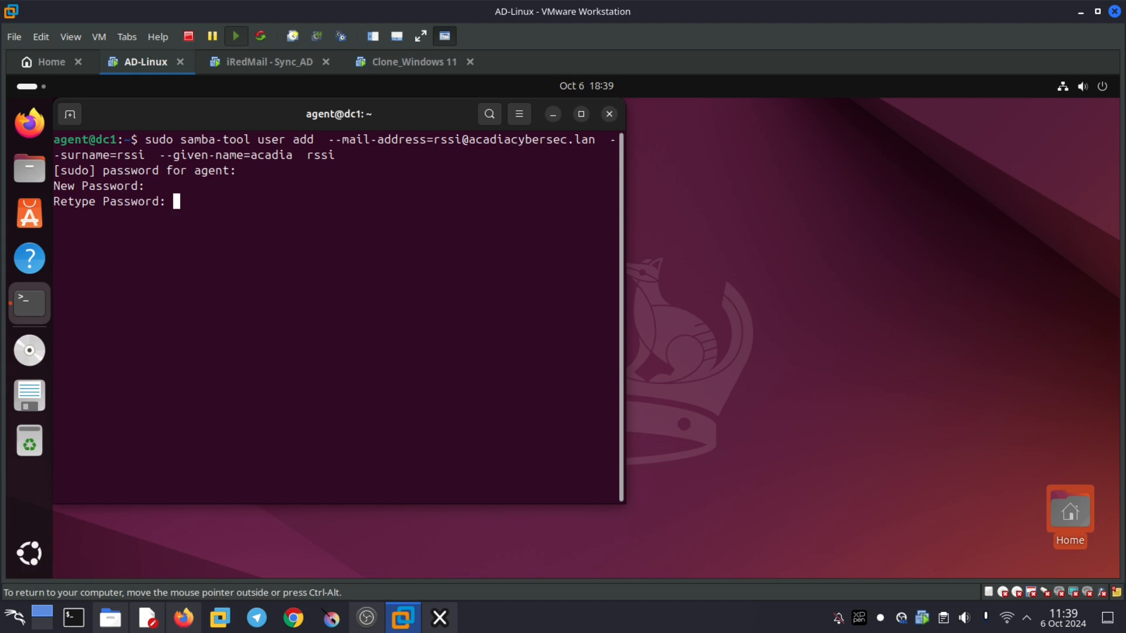
key(Return)
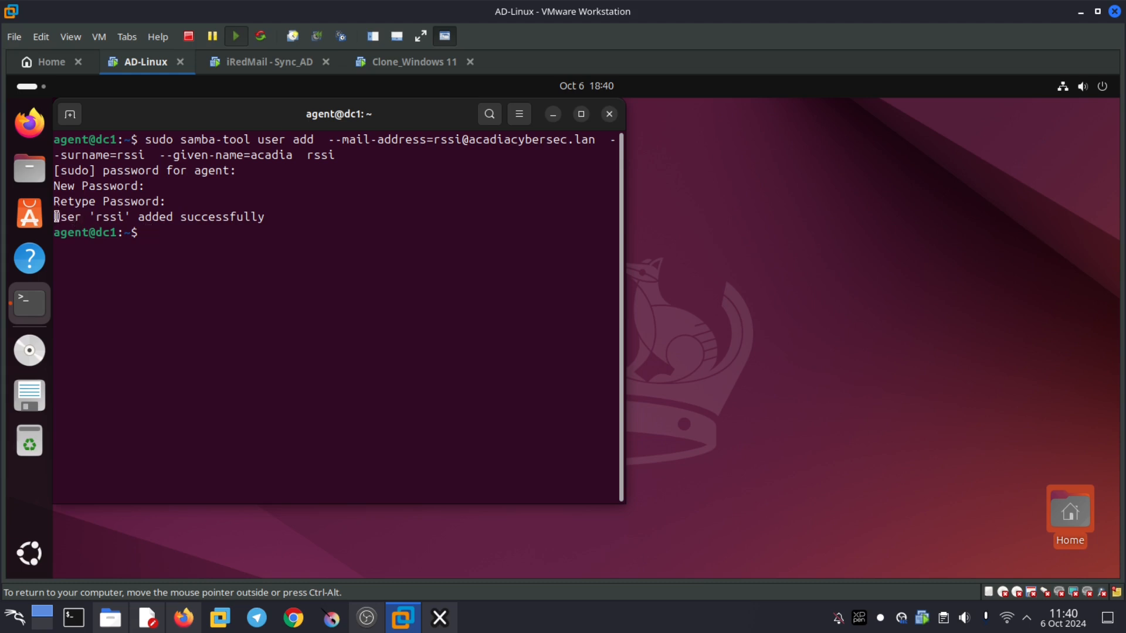
drag(60, 217, 230, 216)
click(224, 247)
- Paste and run the samba-tool group add command creating equipe-IT with its domain mail address
key(ctrl+shift+v)
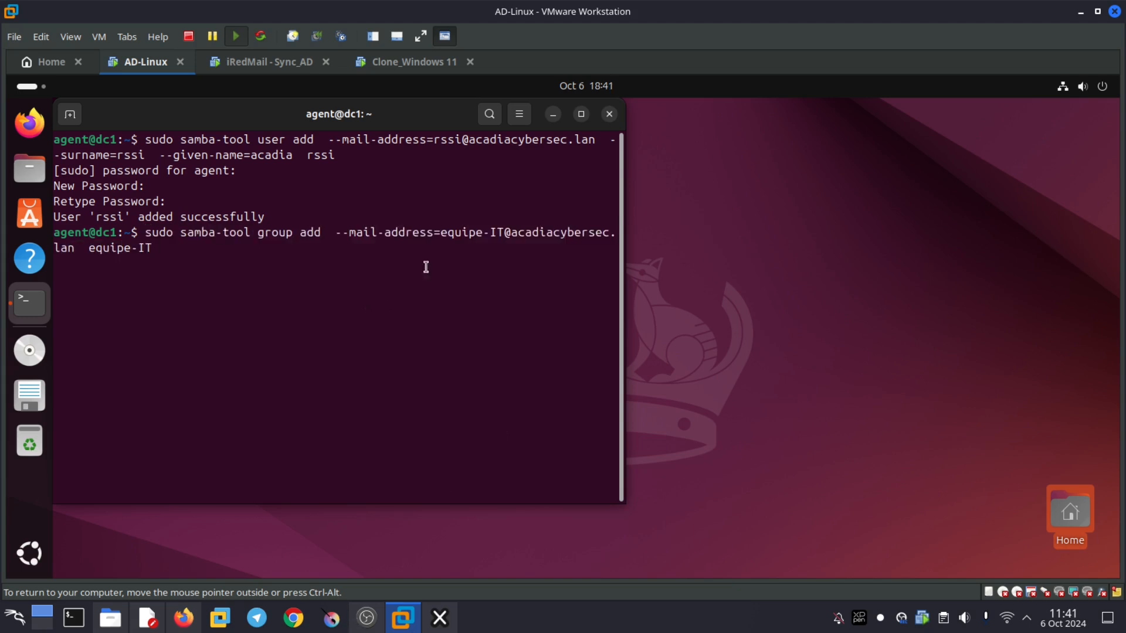
drag(369, 229, 581, 234)
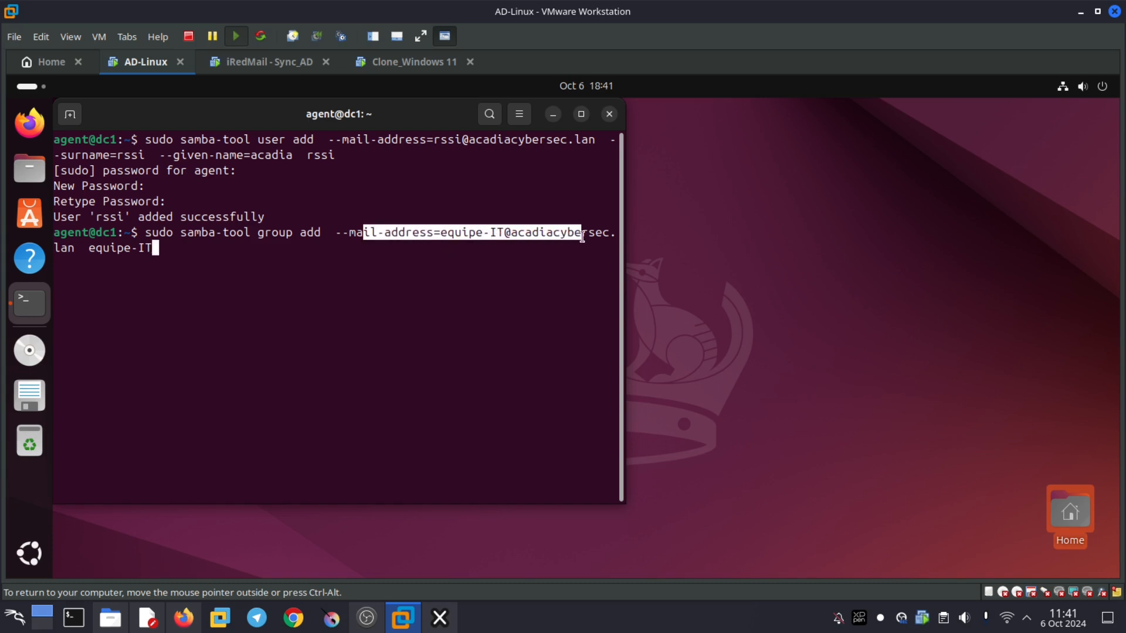
drag(156, 250, 89, 253)
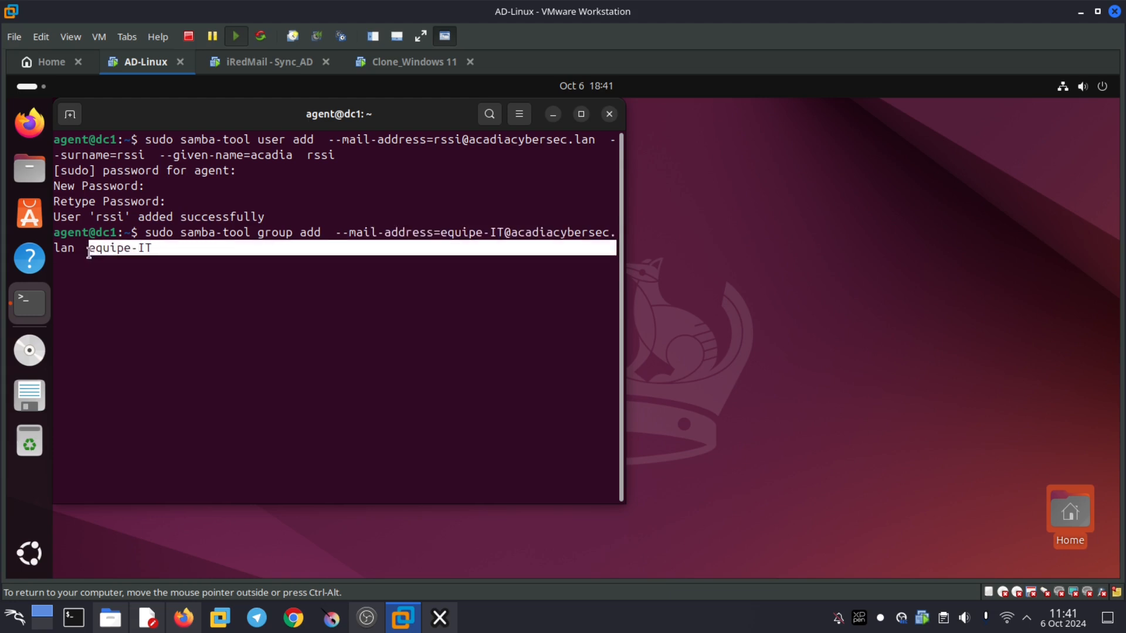
click(181, 264)
key(Return)
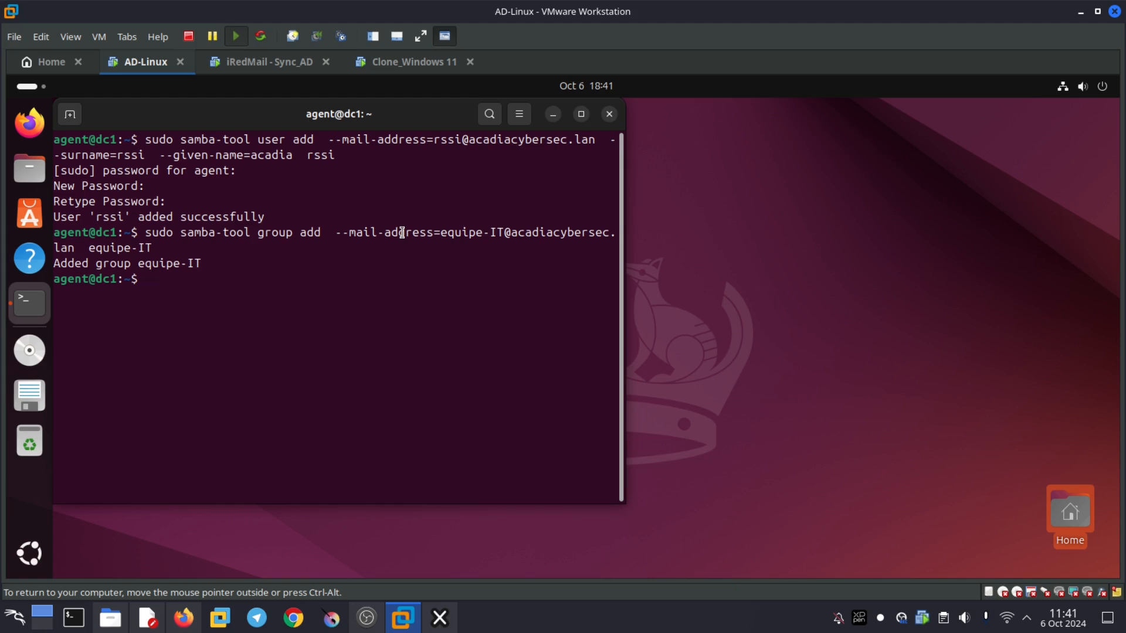
drag(352, 263, 144, 265)
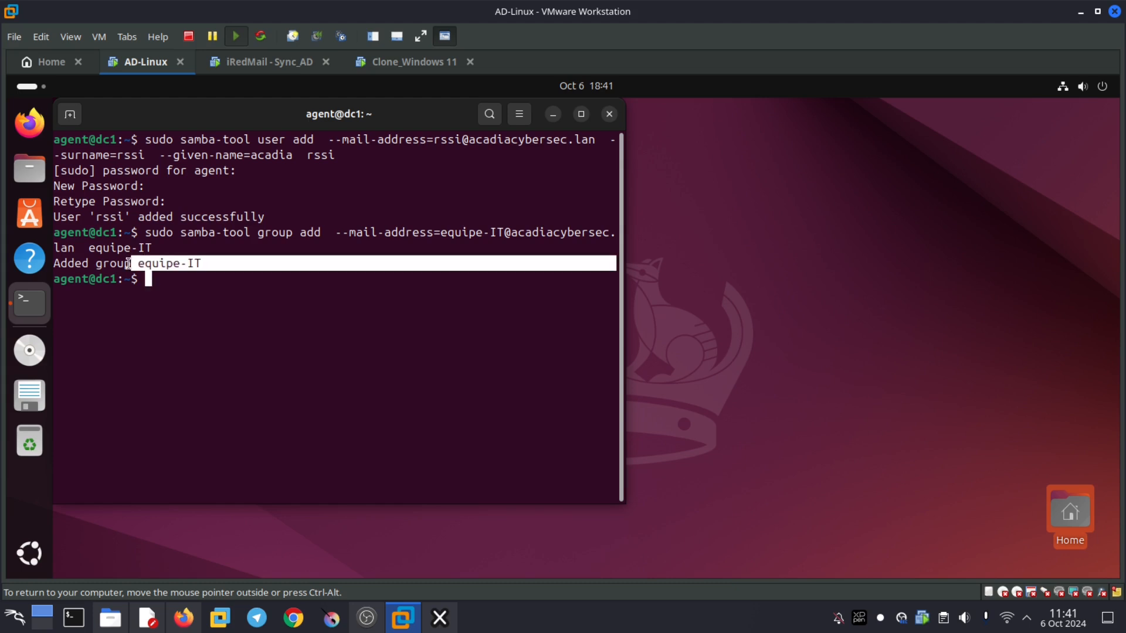
click(203, 280)
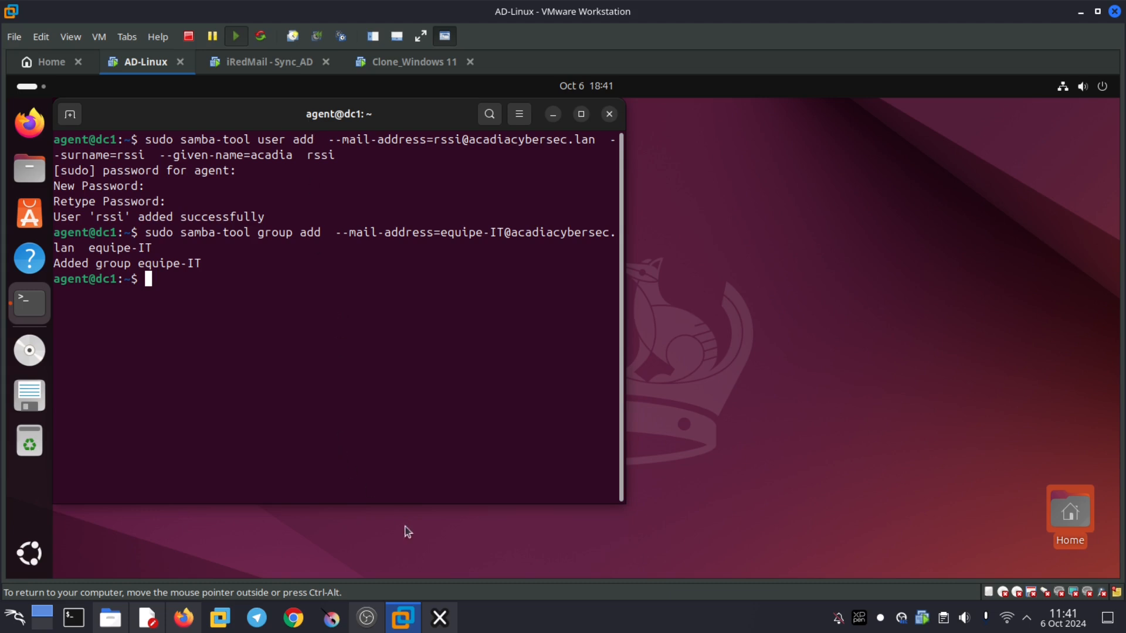
- Run samba-tool group addmembers equipe-IT dsi,rssi, then return to the Clone_Windows 11 machine
right_click(348, 330)
click(336, 364)
key(Right)
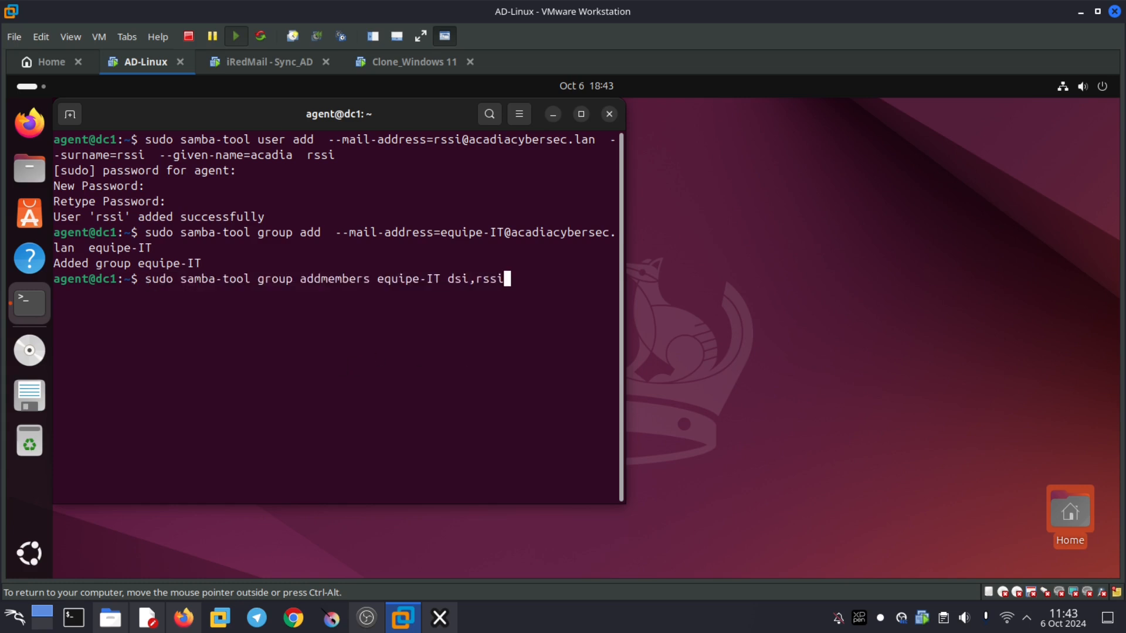
key(Left)
key(Left)
key(Left)
key(Left)
key(Left)
key(Left)
key(Left)
key(Left)
key(Left)
key(Left)
drag(377, 280, 478, 281)
click(529, 277)
click(534, 298)
key(Return)
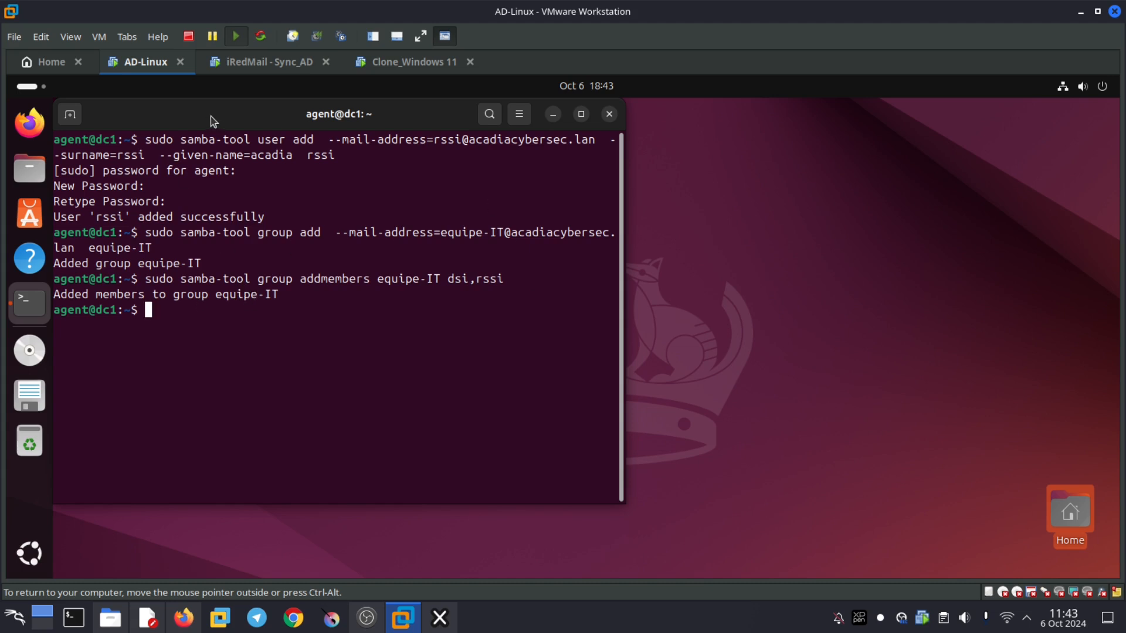
click(398, 62)
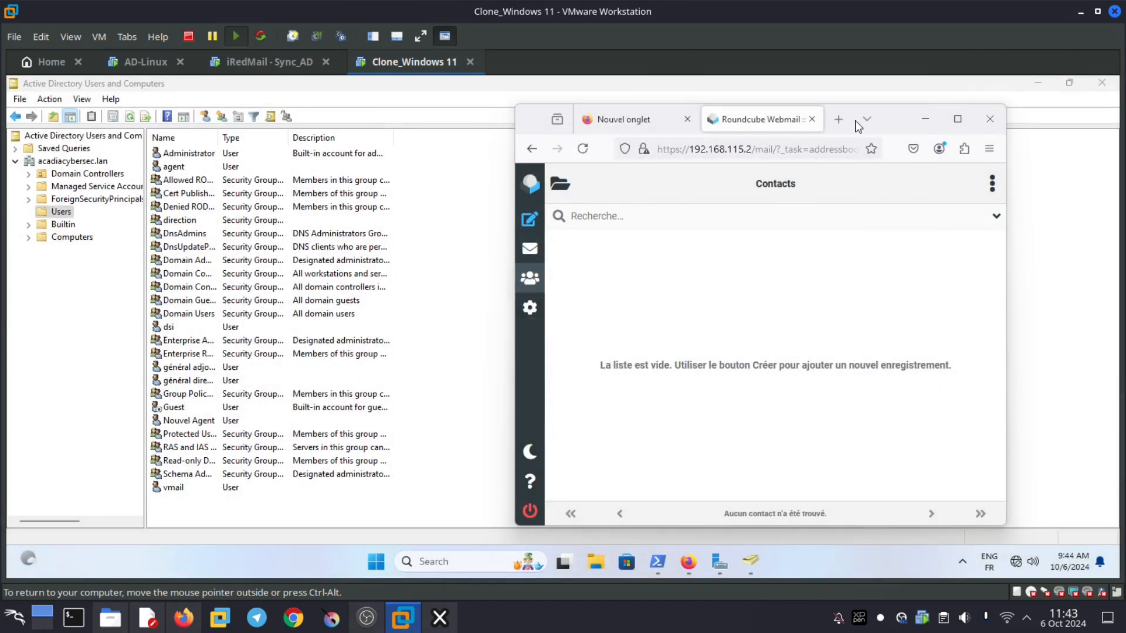
- Reload Active Directory Users and Computers to confirm equipe-IT and acadia rssi, then bring Roundcube back
drag(910, 121, 860, 121)
click(875, 120)
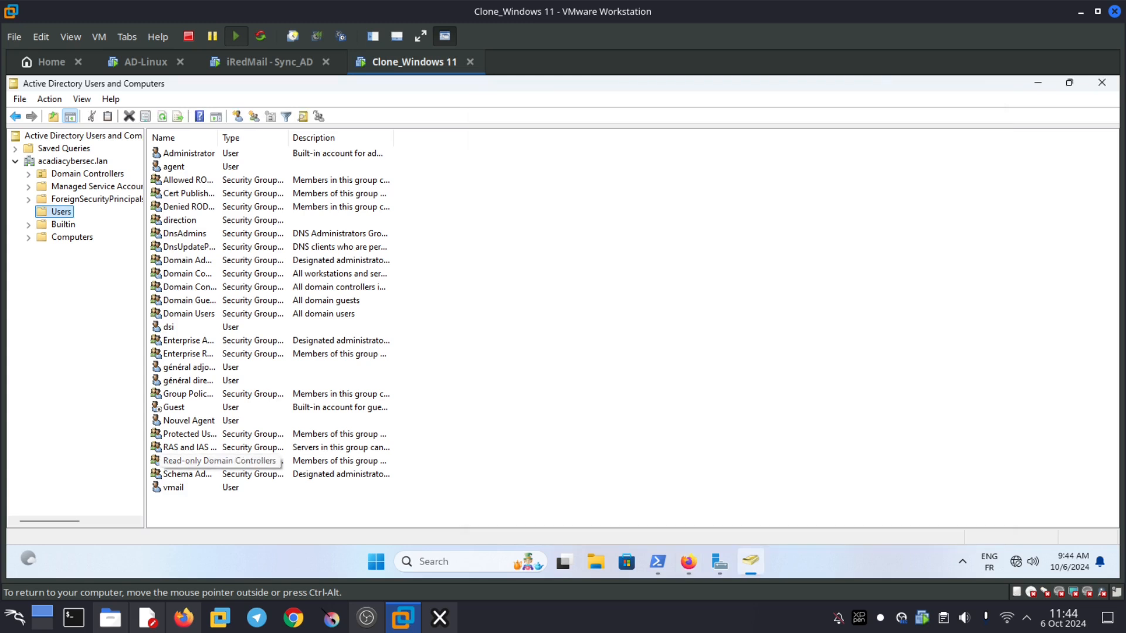
click(170, 327)
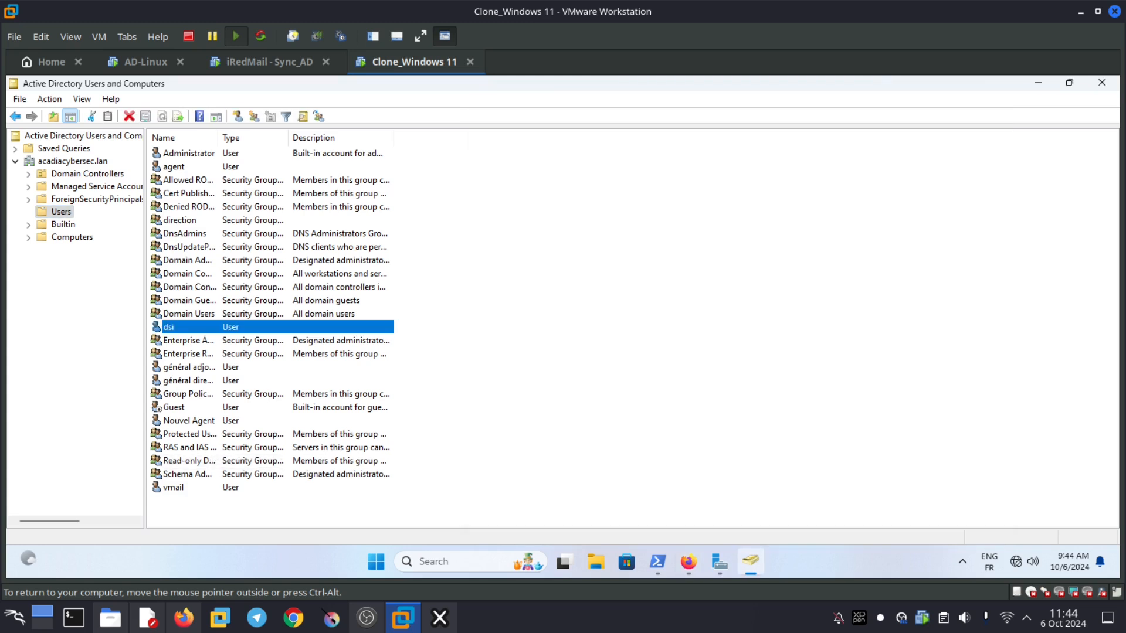
click(1100, 81)
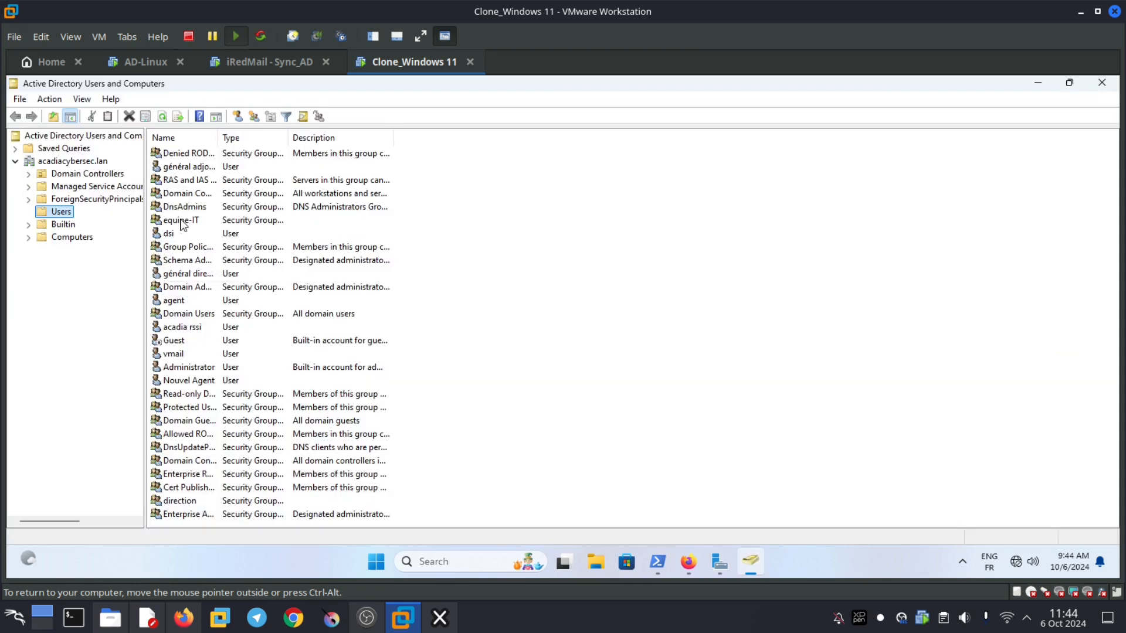
click(182, 222)
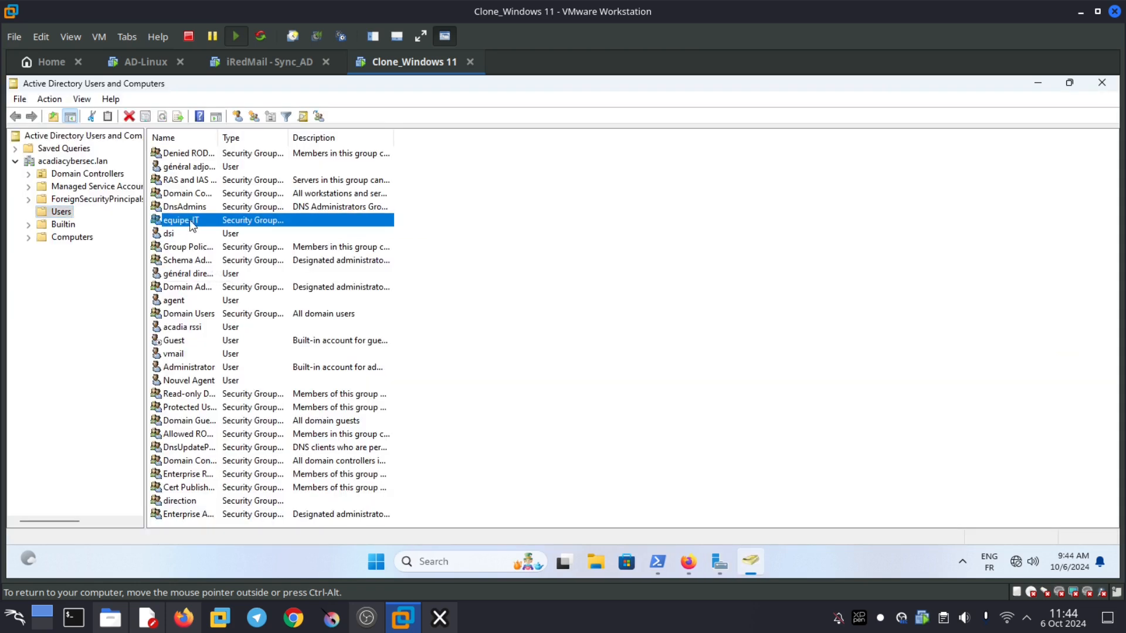
click(173, 234)
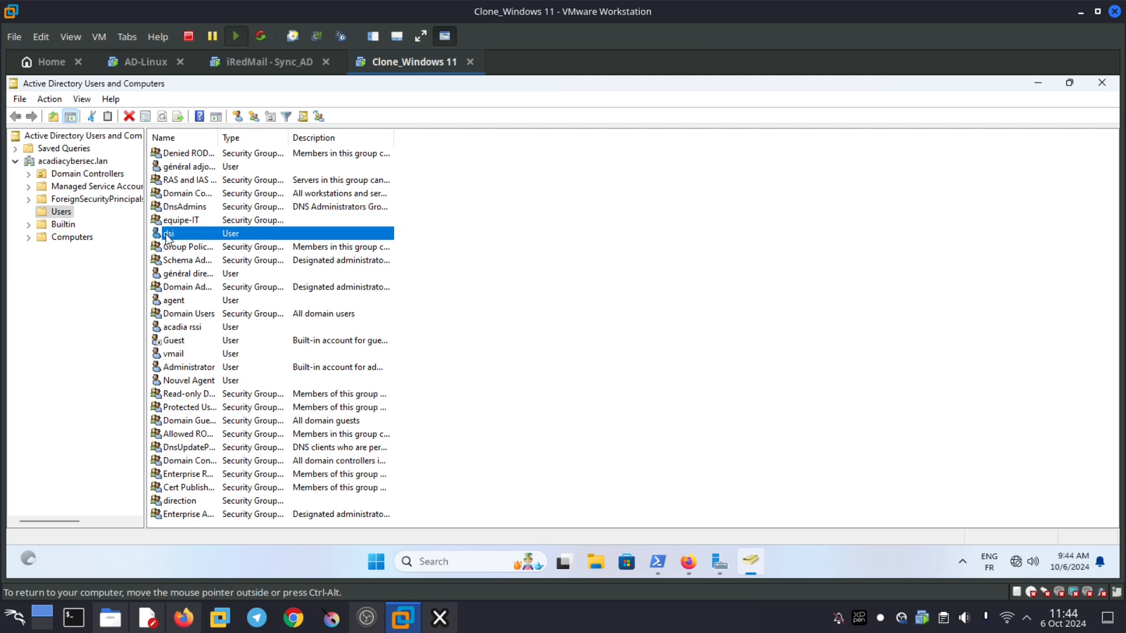
click(180, 340)
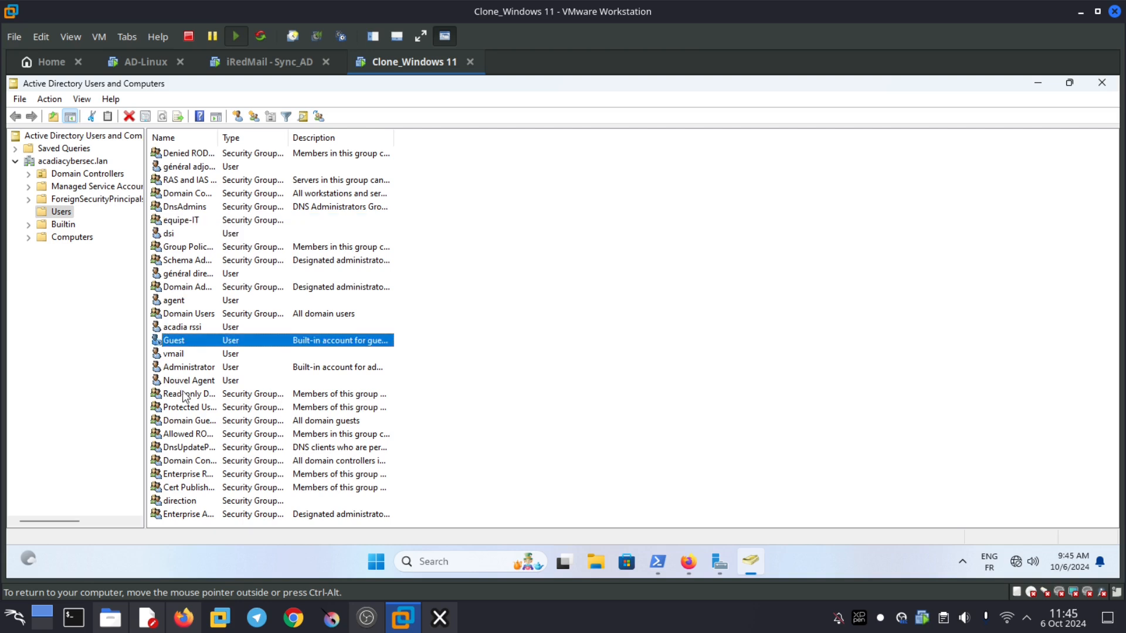
click(183, 327)
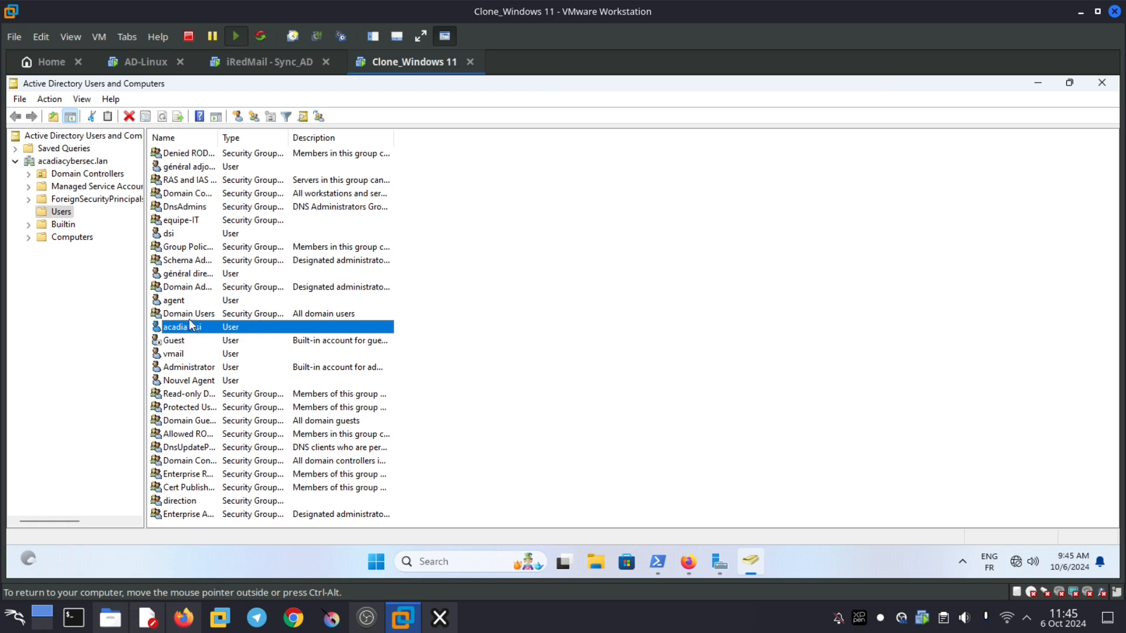
click(694, 559)
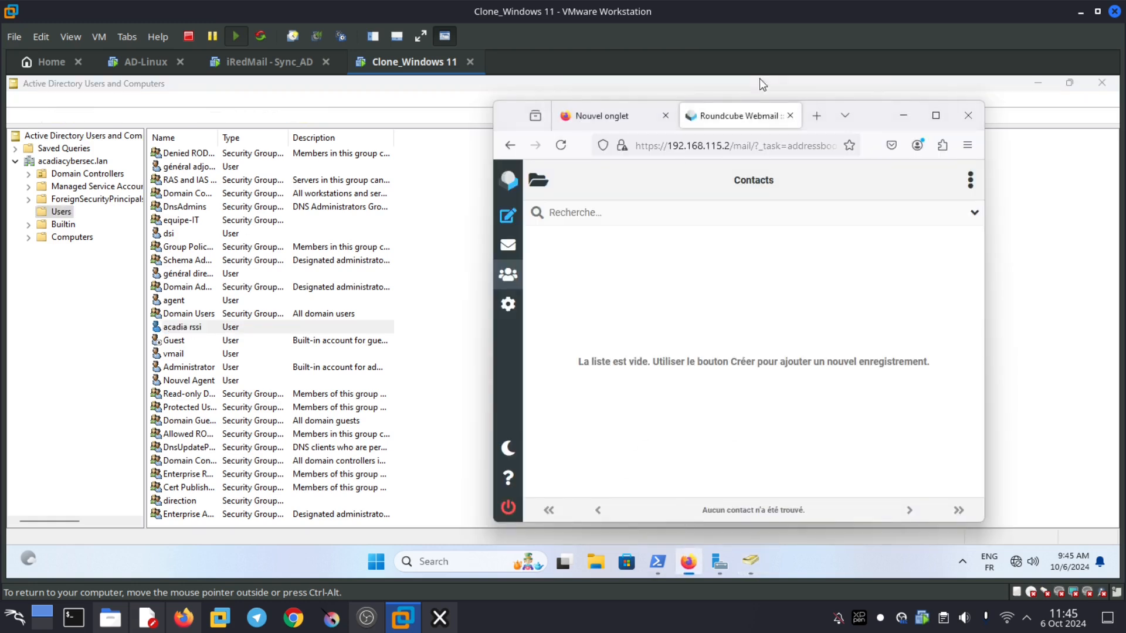
drag(879, 122, 437, 122)
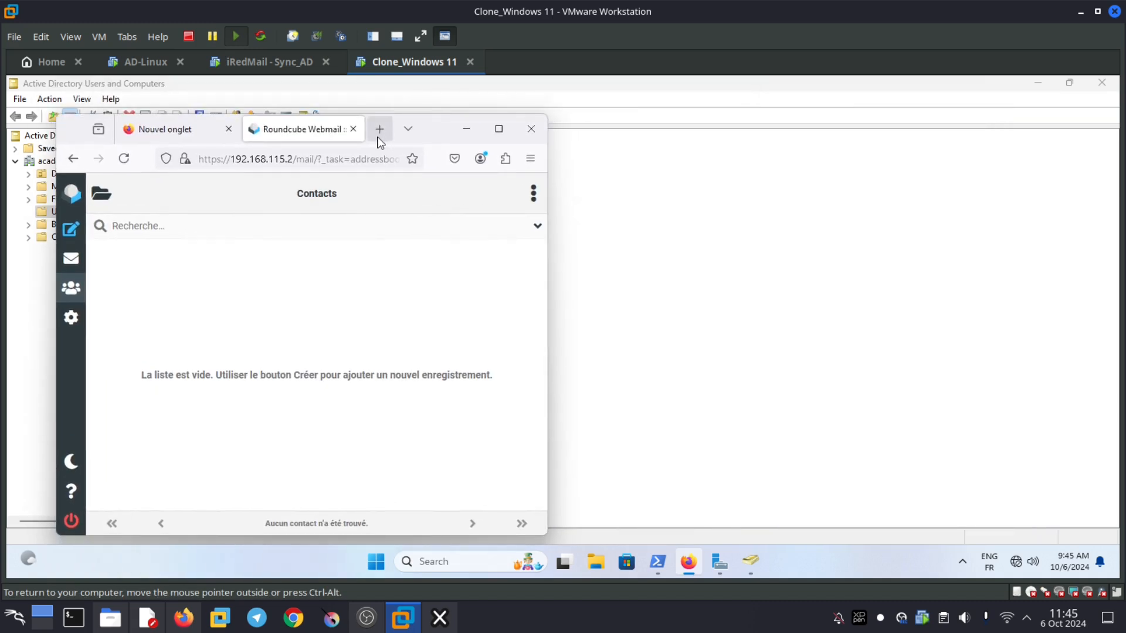
double_click(379, 137)
click(271, 152)
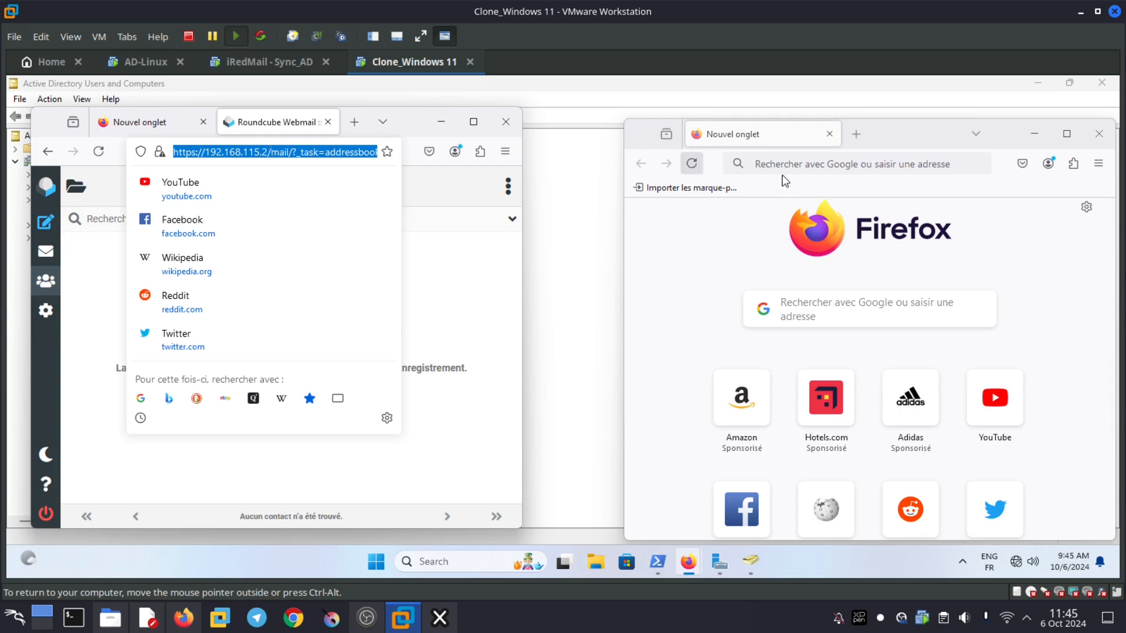
click(798, 165)
text(https://192.168.115.2/mail/?_task=addressbook&_source=0)
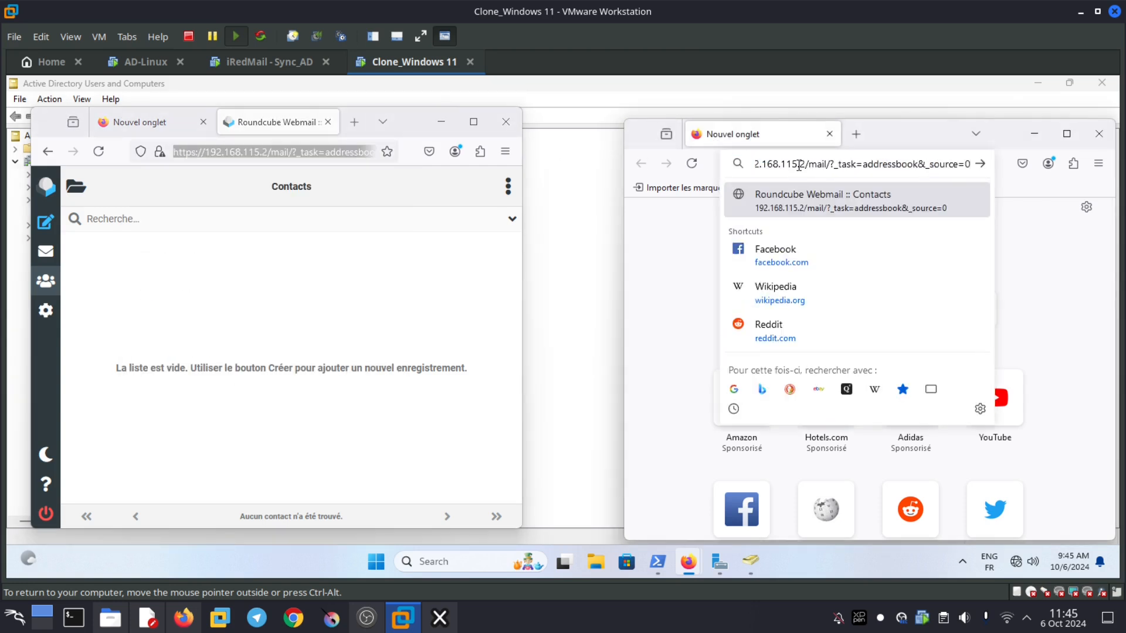
key(BackSpace)
key(BackSpace)
key(BackSpace)
key(BackSpace)
key(BackSpace)
key(BackSpace)
key(BackSpace)
key(BackSpace)
key(BackSpace)
key(BackSpace)
key(BackSpace)
key(BackSpace)
key(BackSpace)
key(BackSpace)
key(BackSpace)
key(BackSpace)
key(BackSpace)
key(BackSpace)
key(BackSpace)
key(BackSpace)
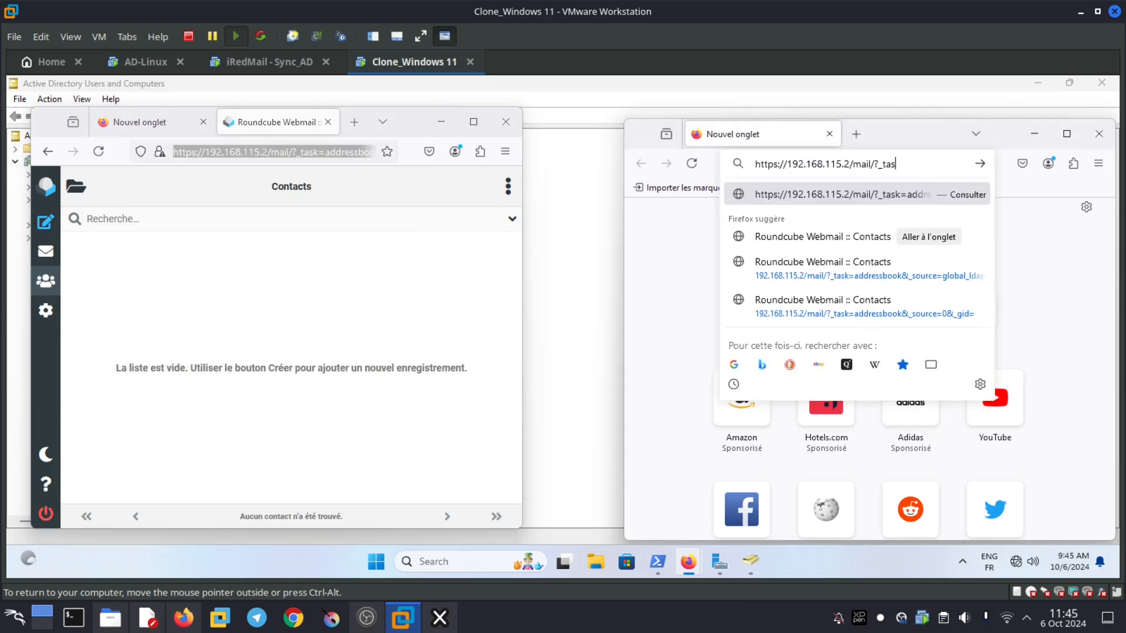
key(BackSpace)
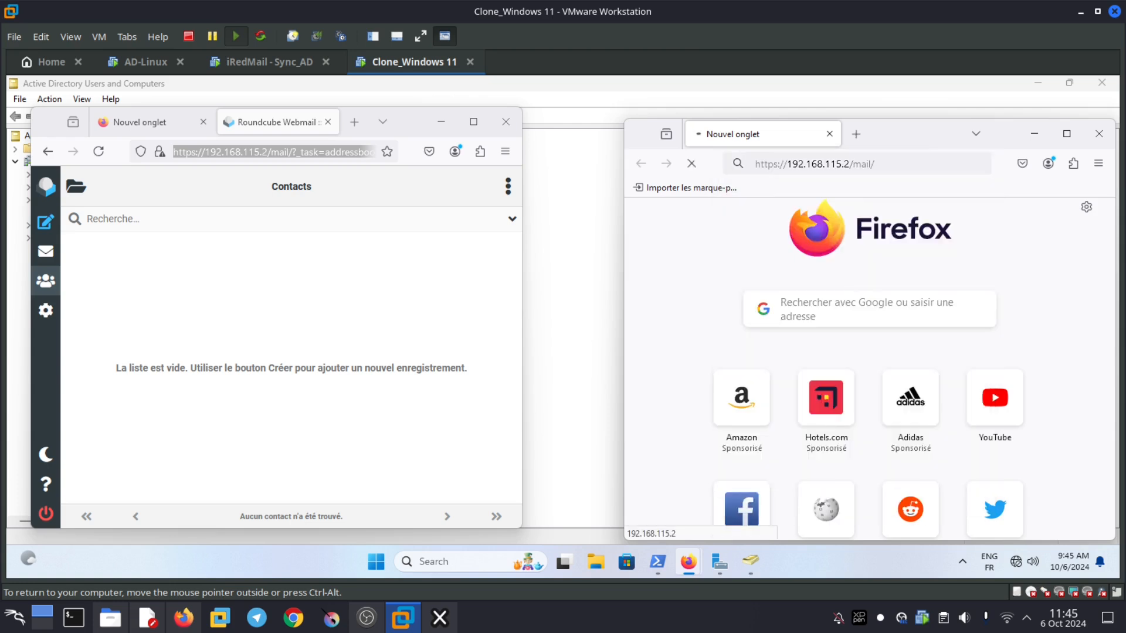
key(Return)
drag(905, 142, 877, 126)
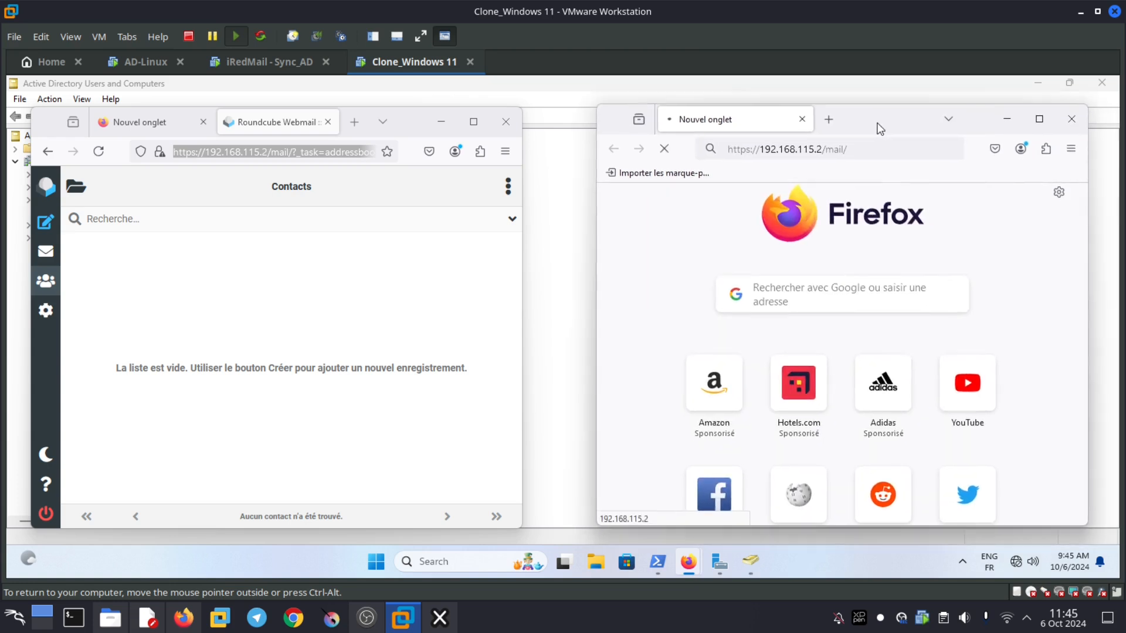
drag(408, 116, 399, 102)
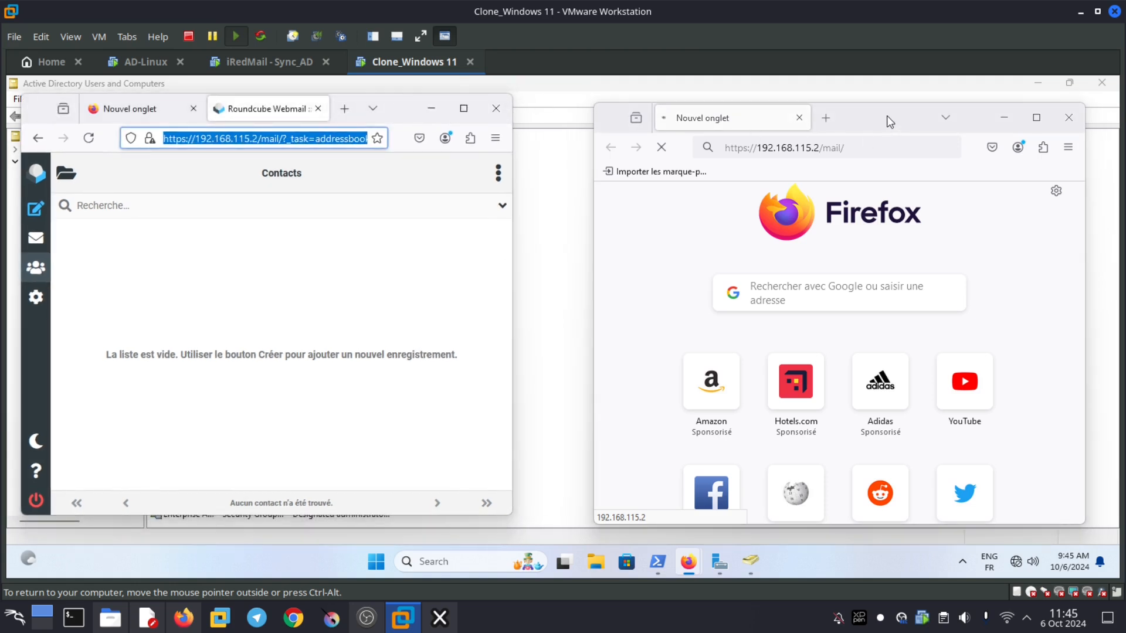
drag(887, 115, 902, 102)
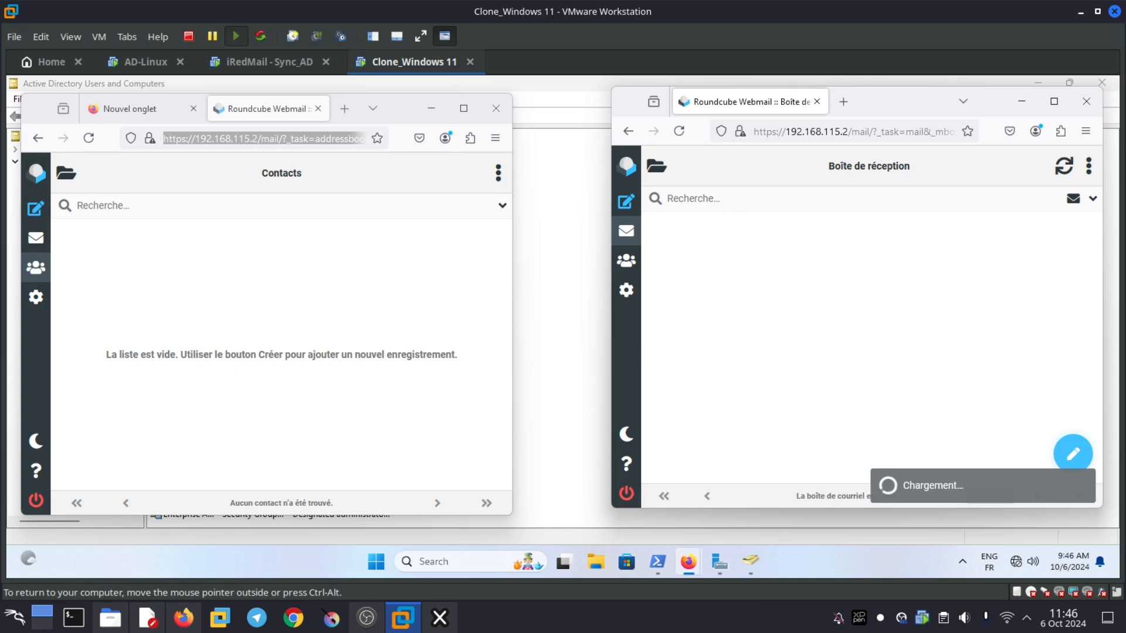
- Log out, sign in to Roundcube as the rssi user with its password, and maximise the window
drag(901, 104, 865, 112)
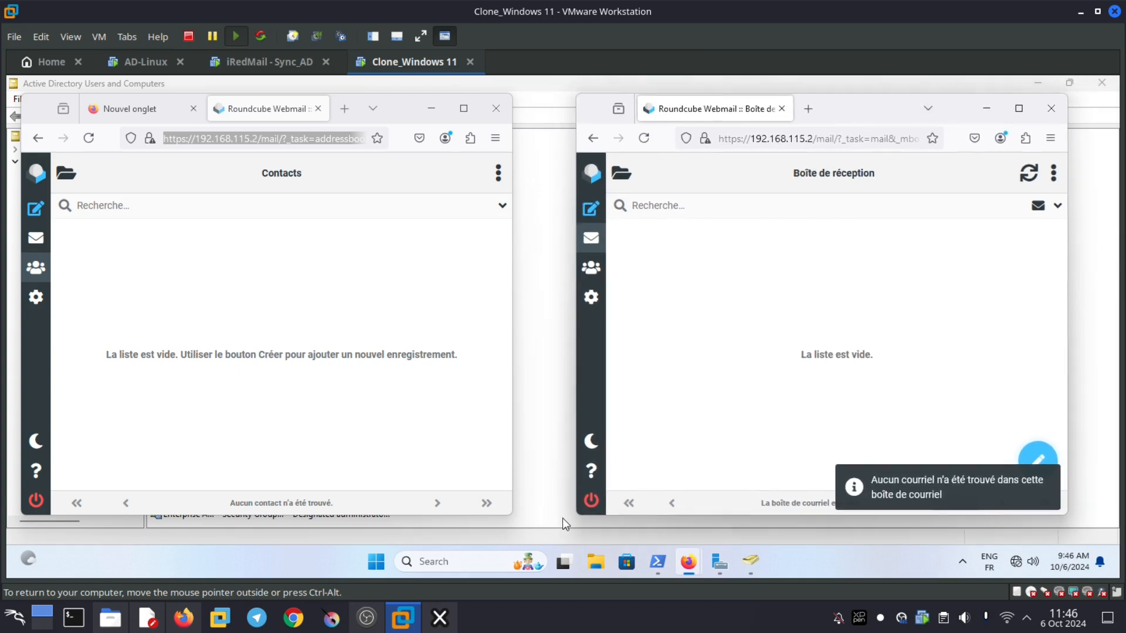
click(589, 503)
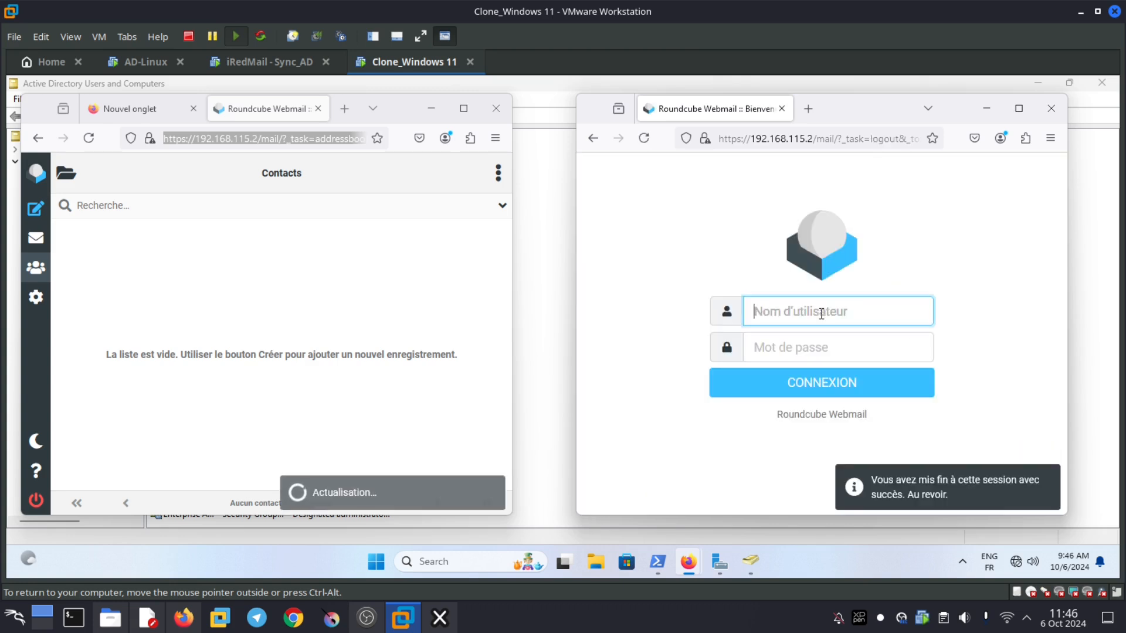
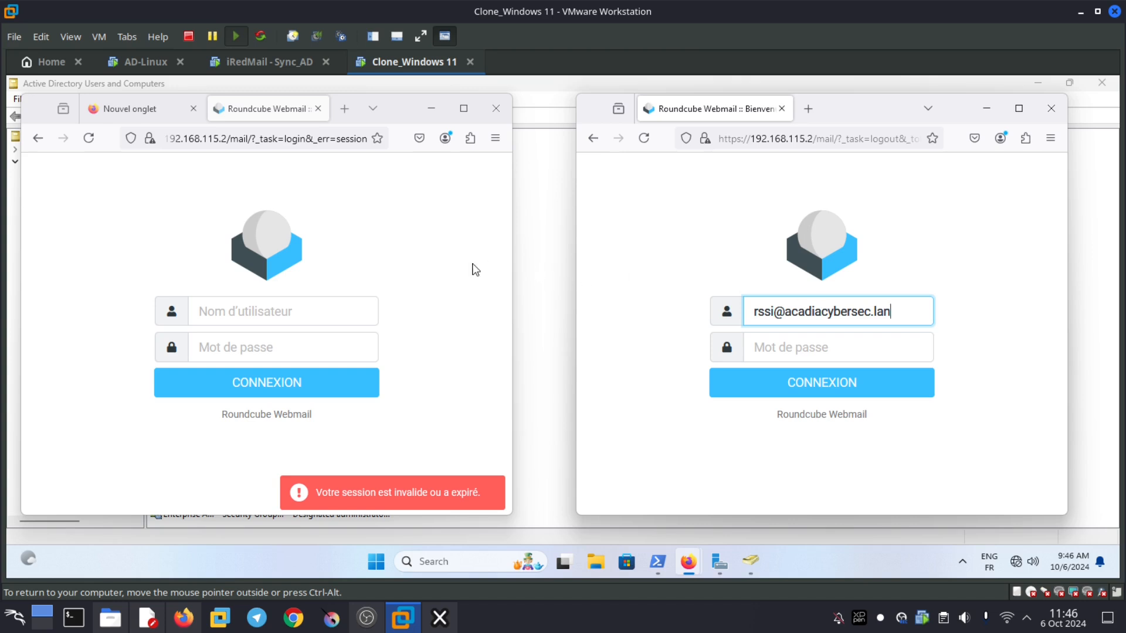
click(855, 387)
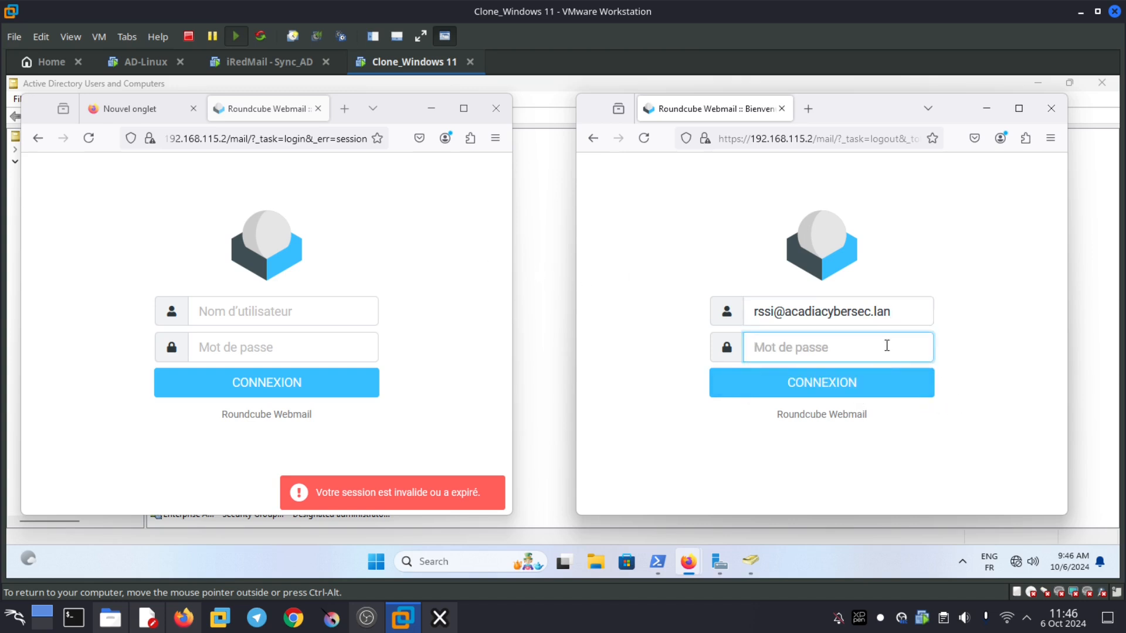
text(••••••••••••••)
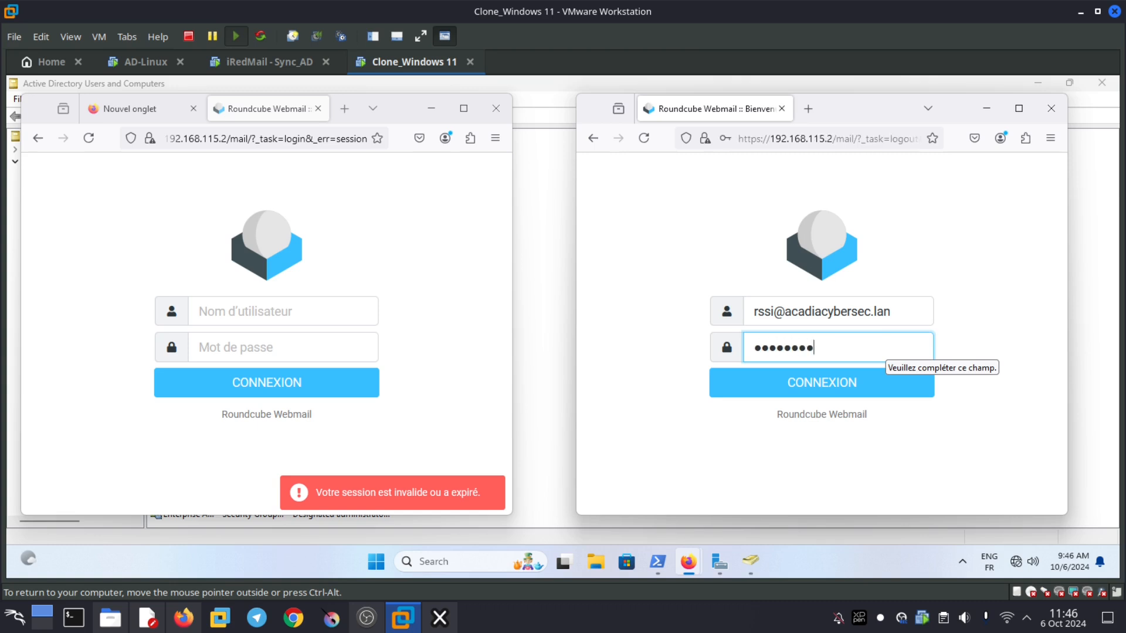
click(821, 371)
click(1020, 111)
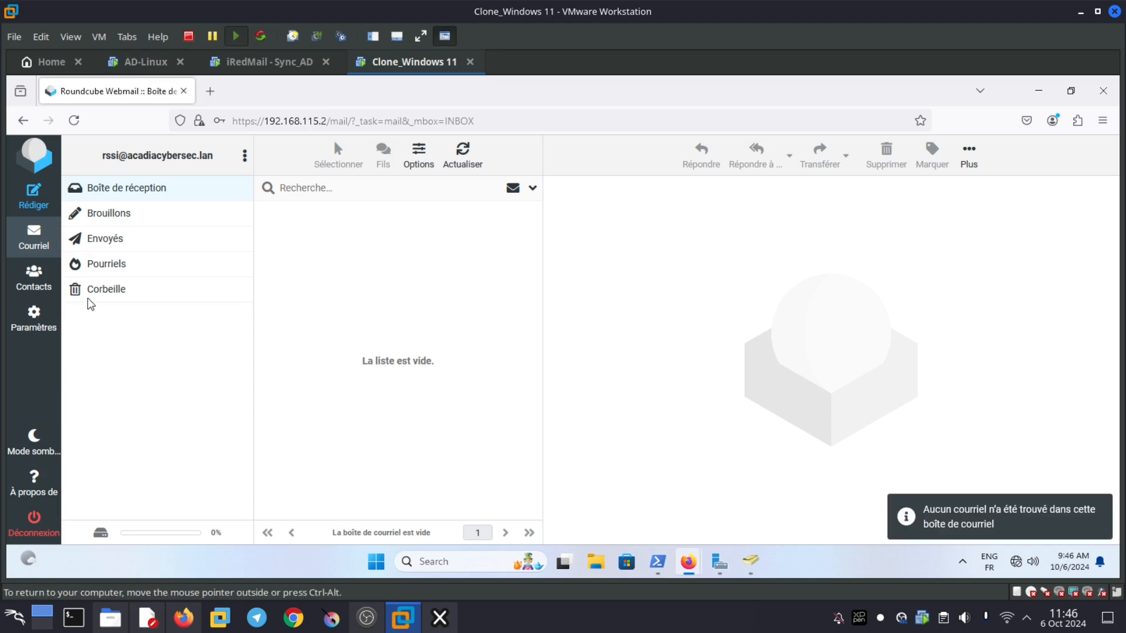
click(34, 280)
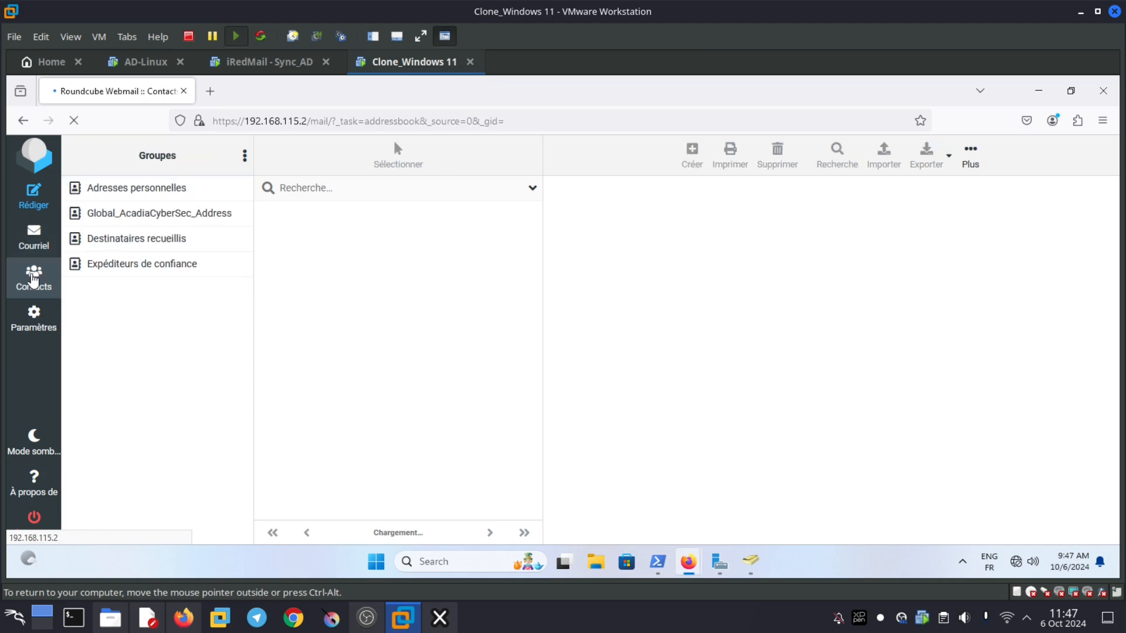
click(174, 217)
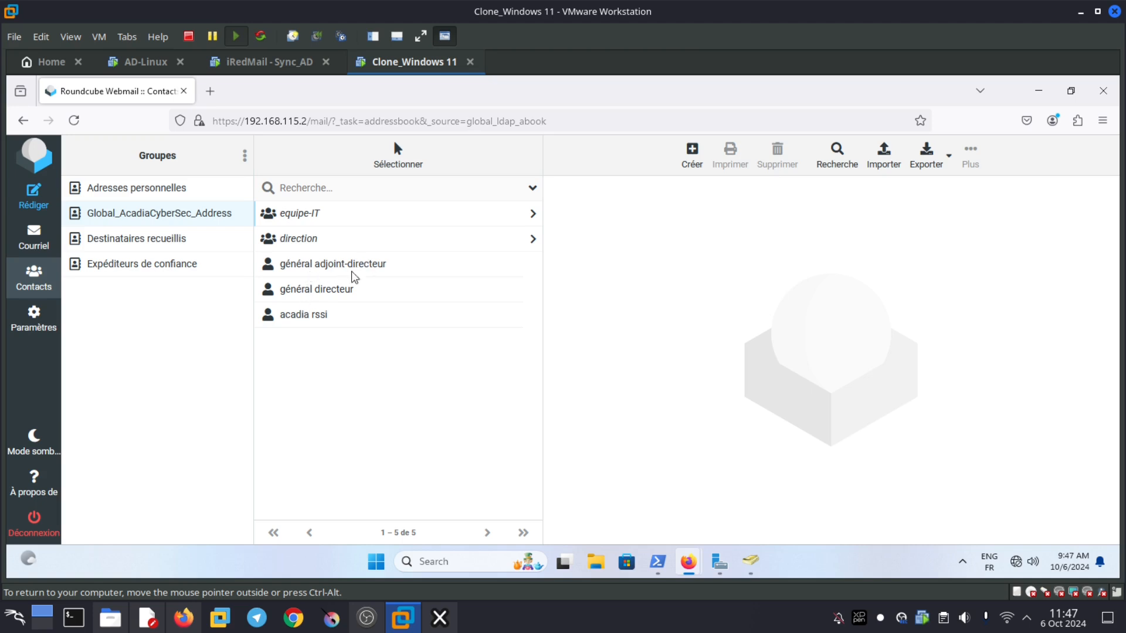
click(320, 321)
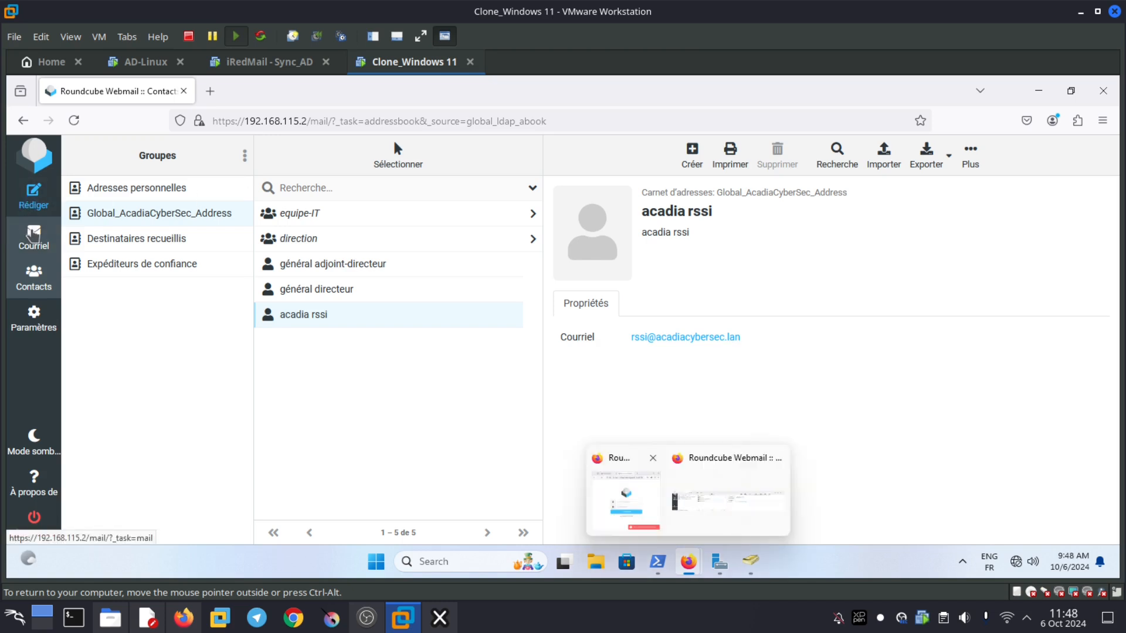
click(34, 235)
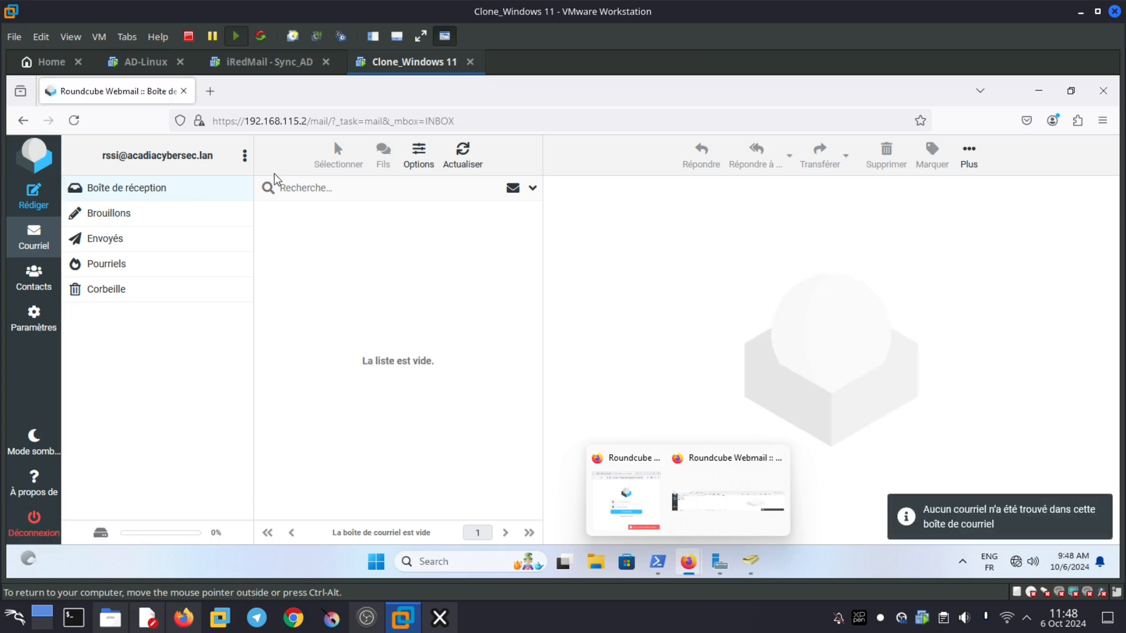
click(262, 69)
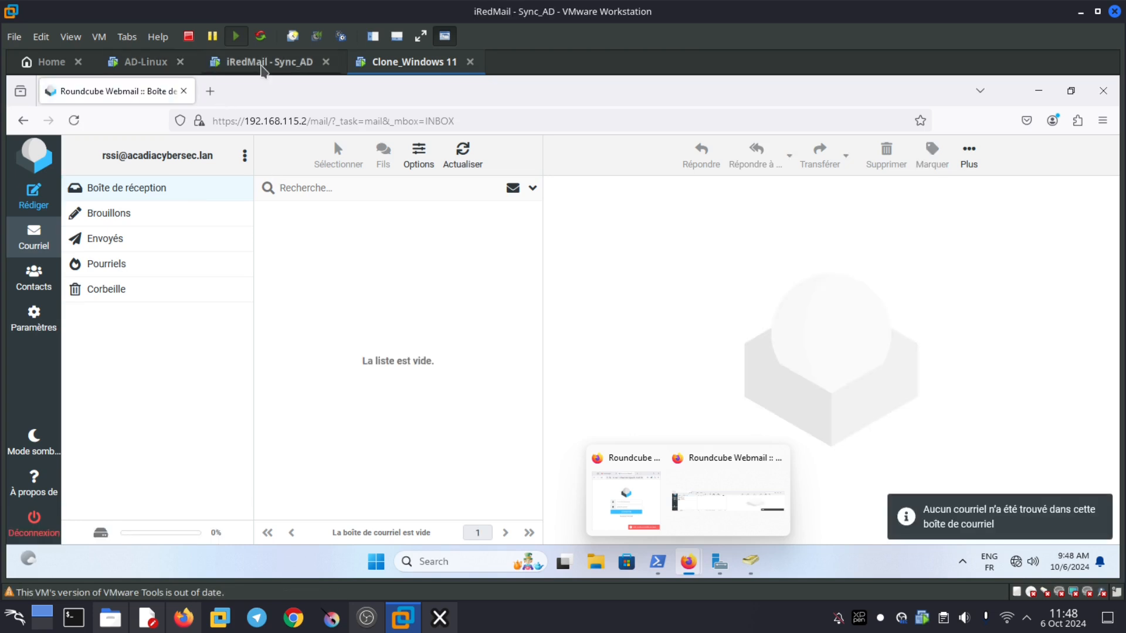
click(147, 62)
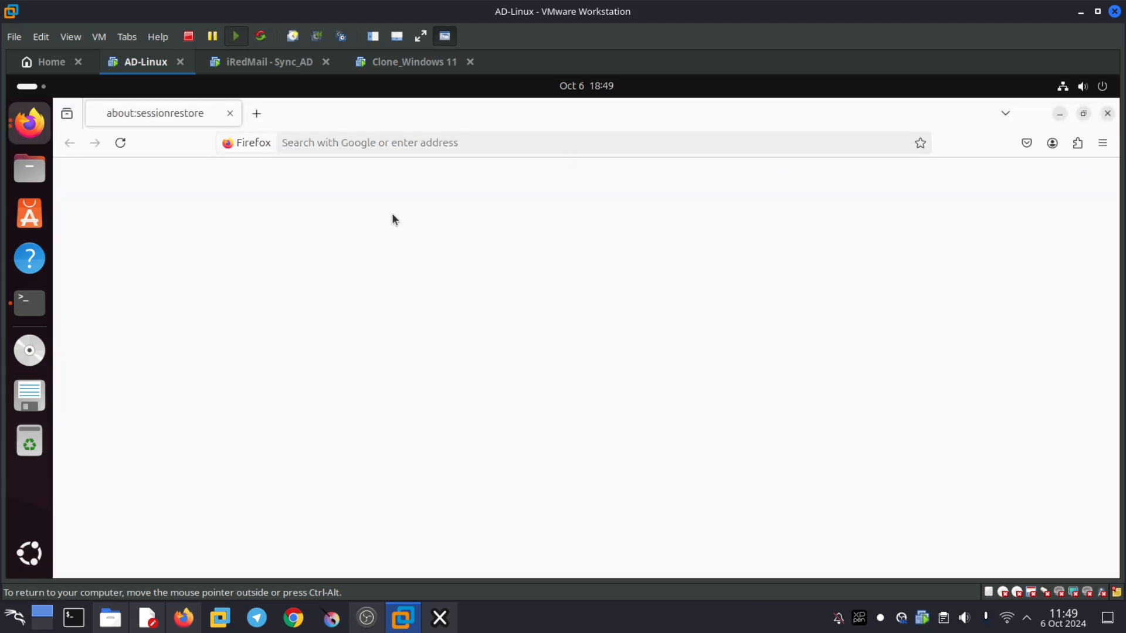
text(h)
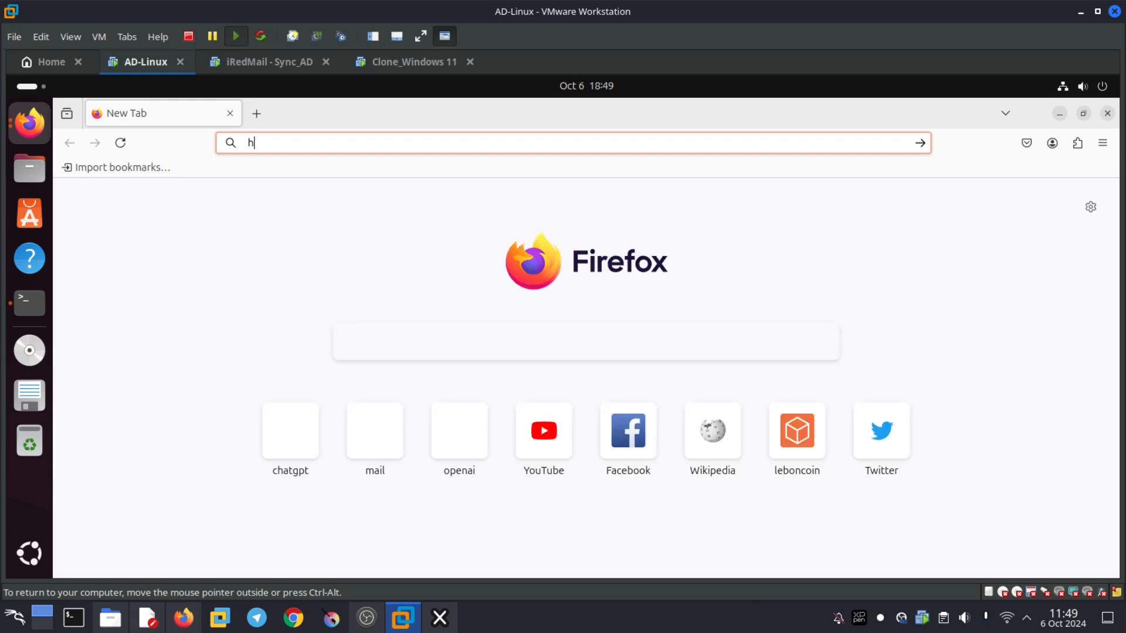
text(ttps:)
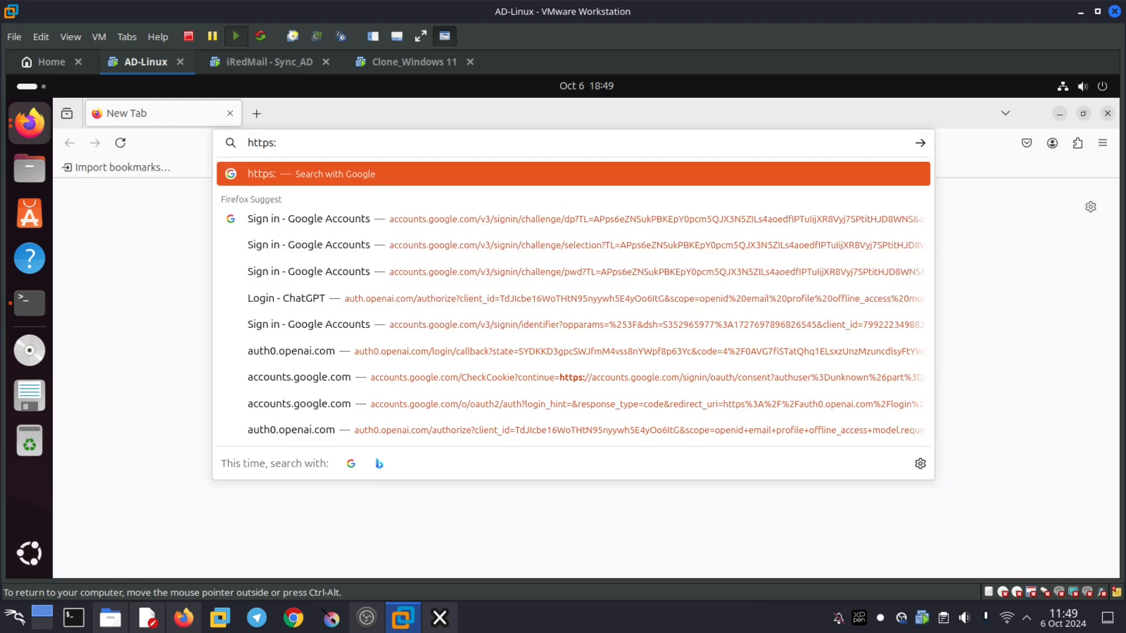
text(//mail/)
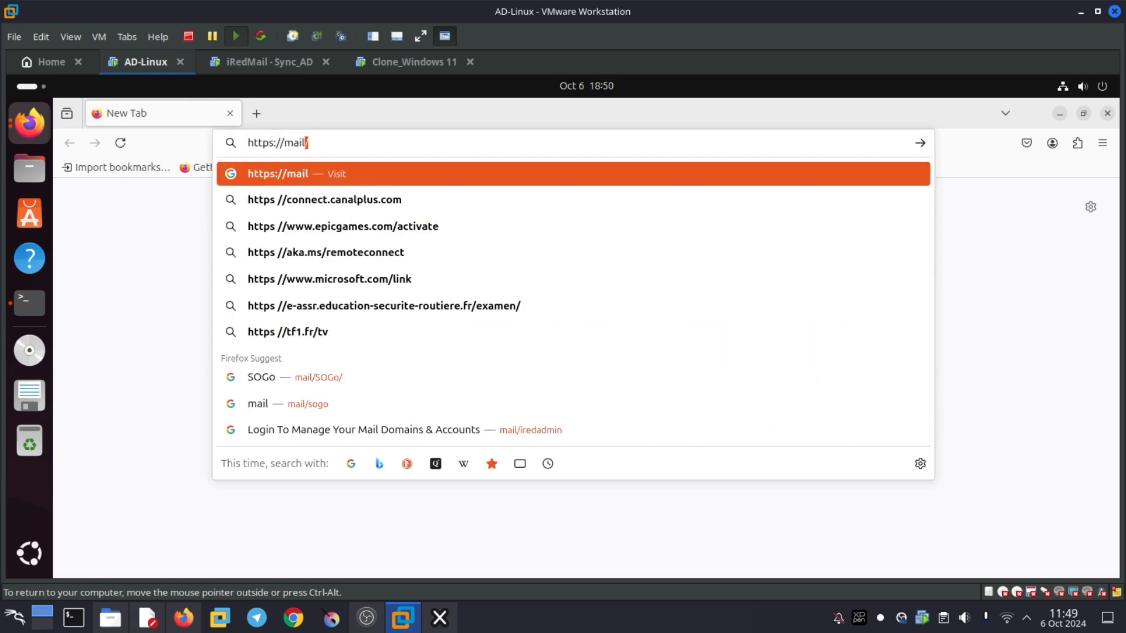
key(Return)
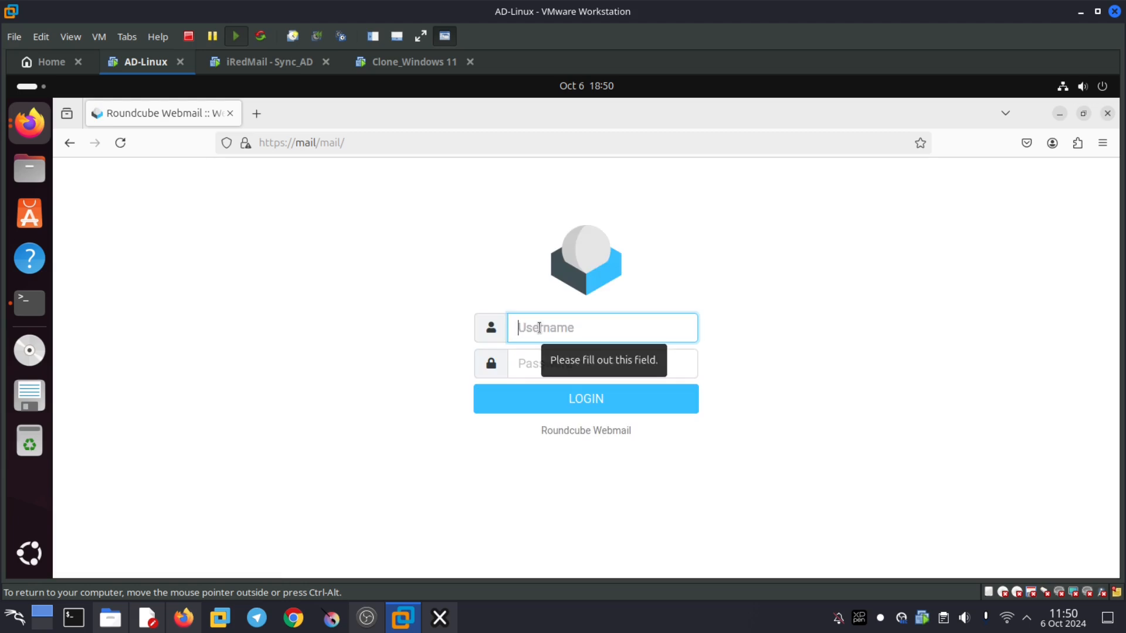
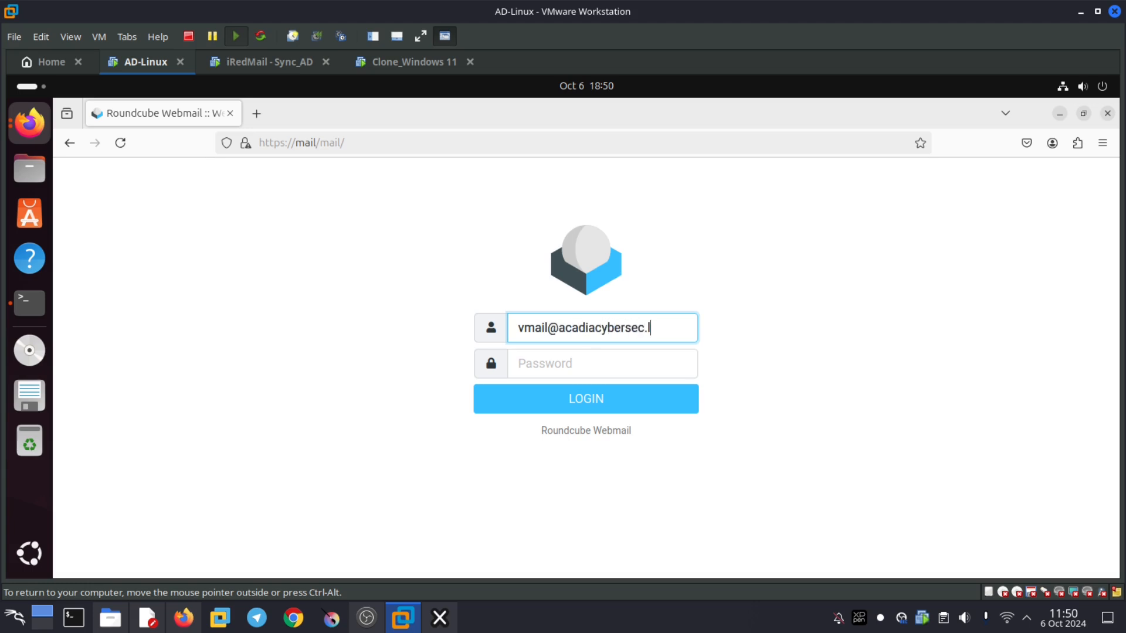
- Sign in to Roundcube with the vmail account and pasted password, declining to save it
click(660, 366)
key(ctrl+v)
click(618, 403)
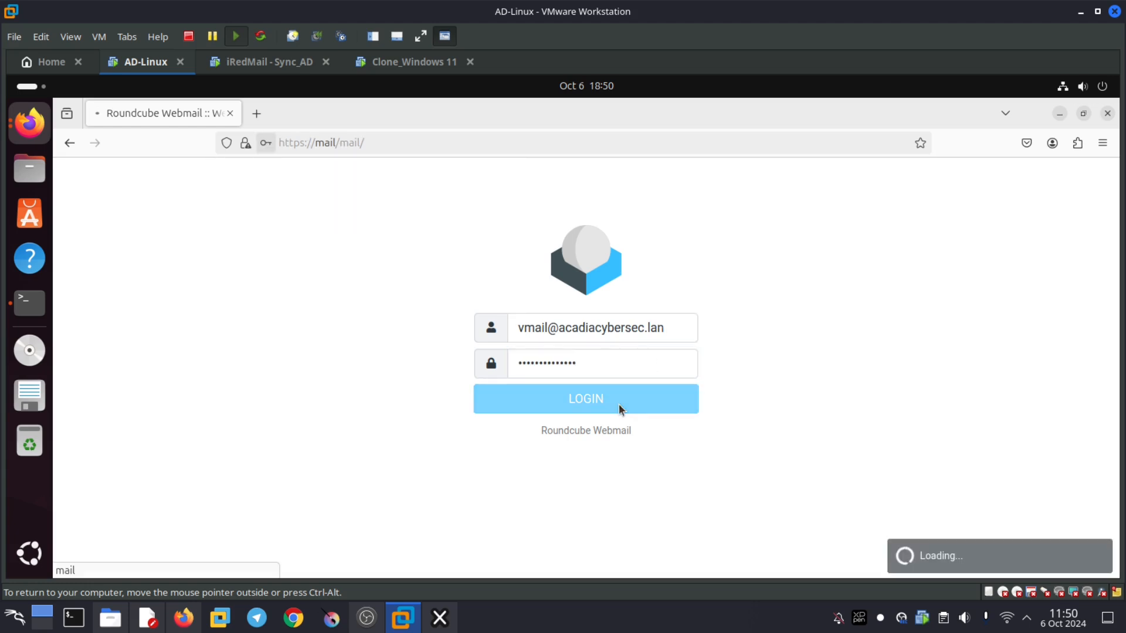
click(466, 326)
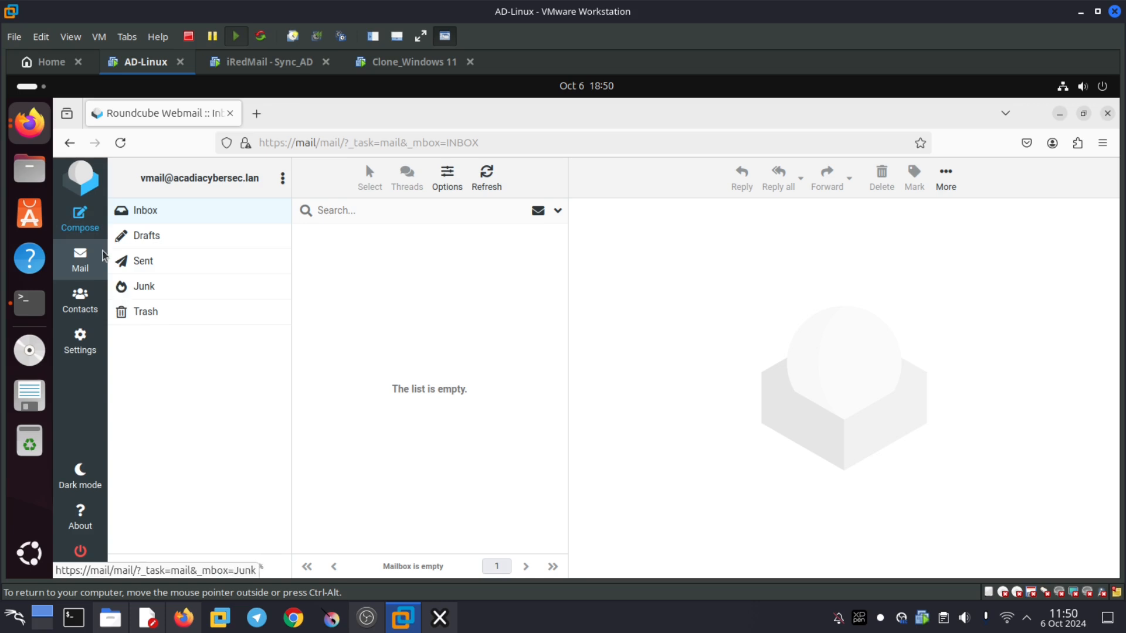
- Start a new message and insert the equipe-IT group from Global_AcadiaCyberSec_Address
click(89, 227)
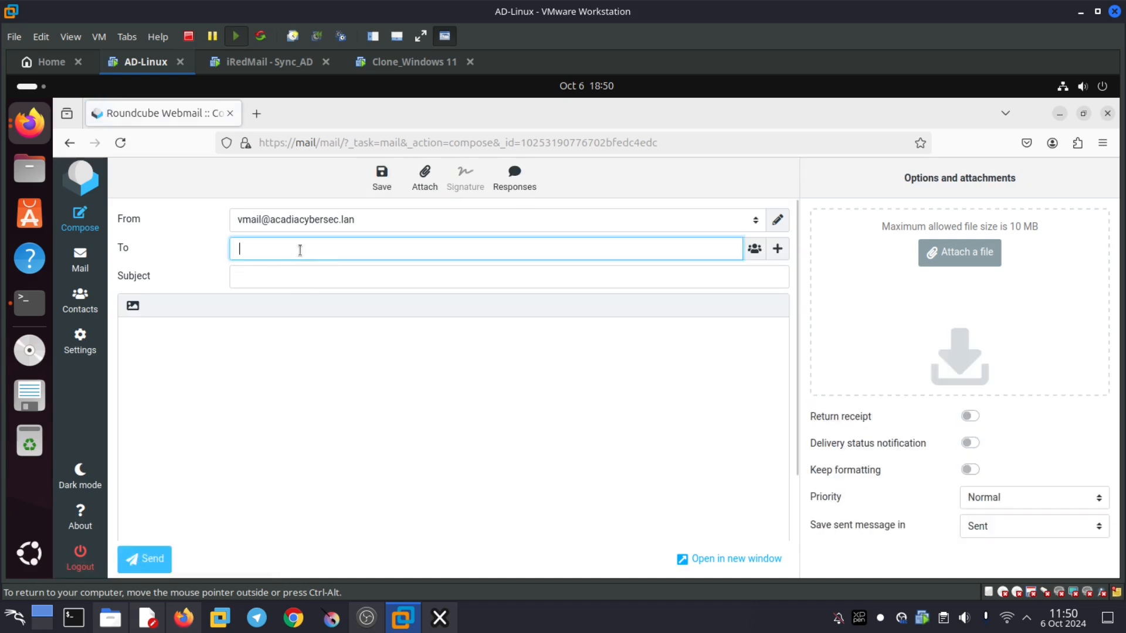
text(equi)
text(pe-It)
click(755, 249)
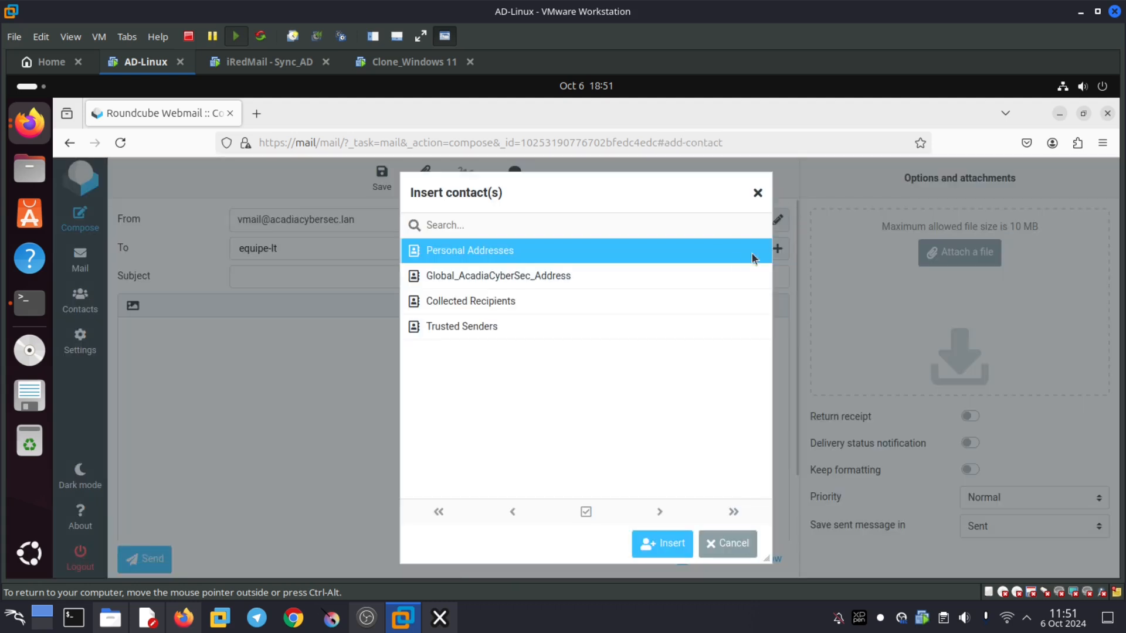
click(502, 300)
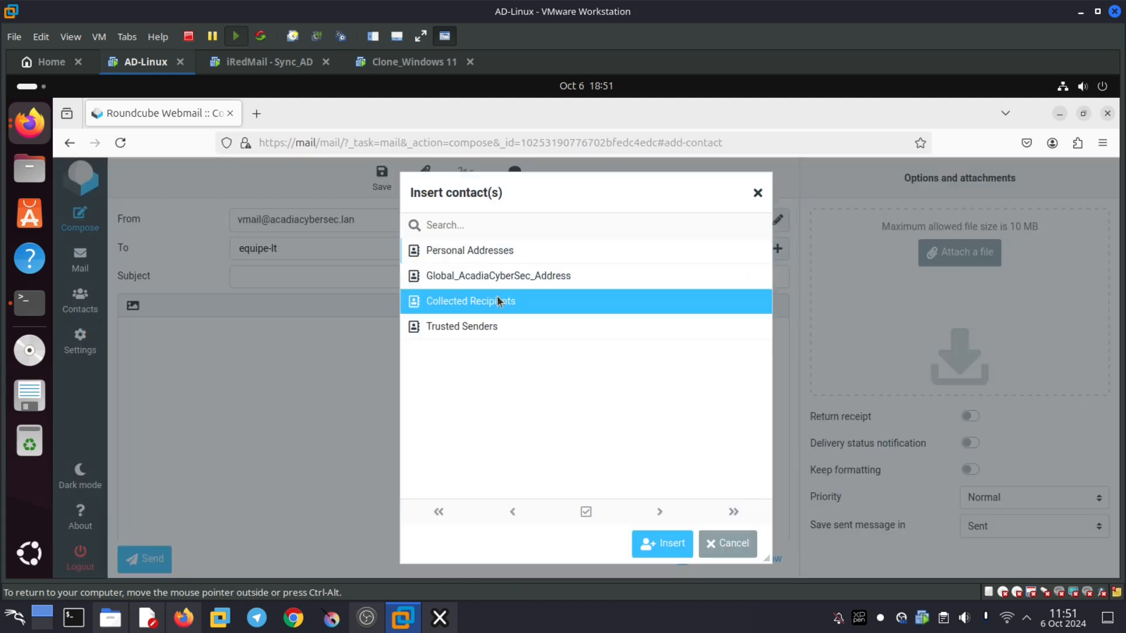
click(496, 277)
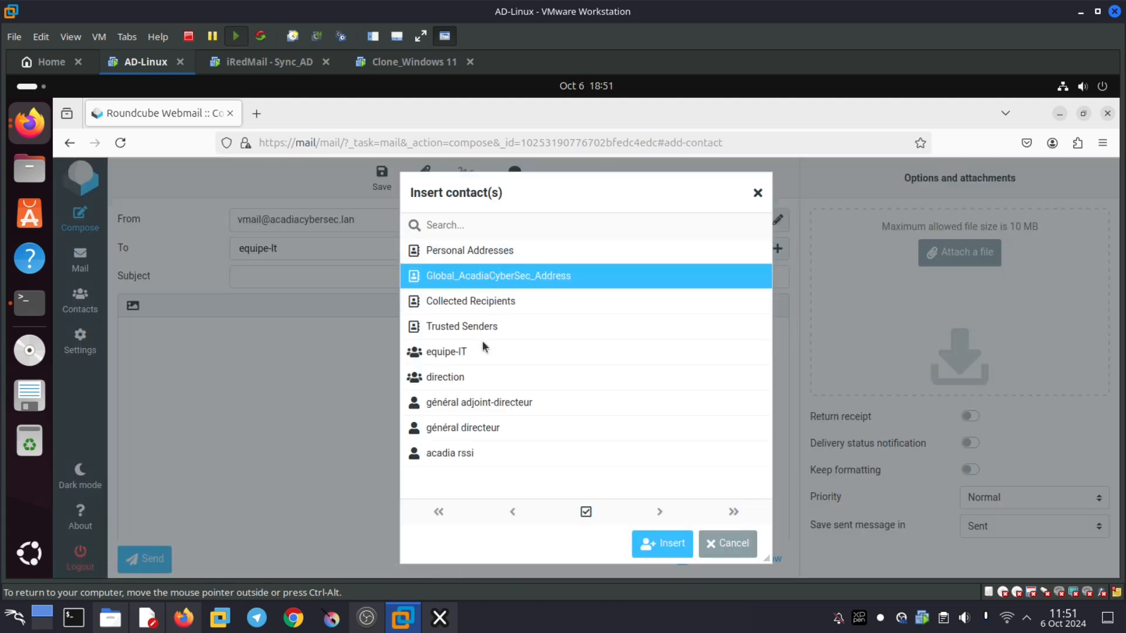
click(449, 353)
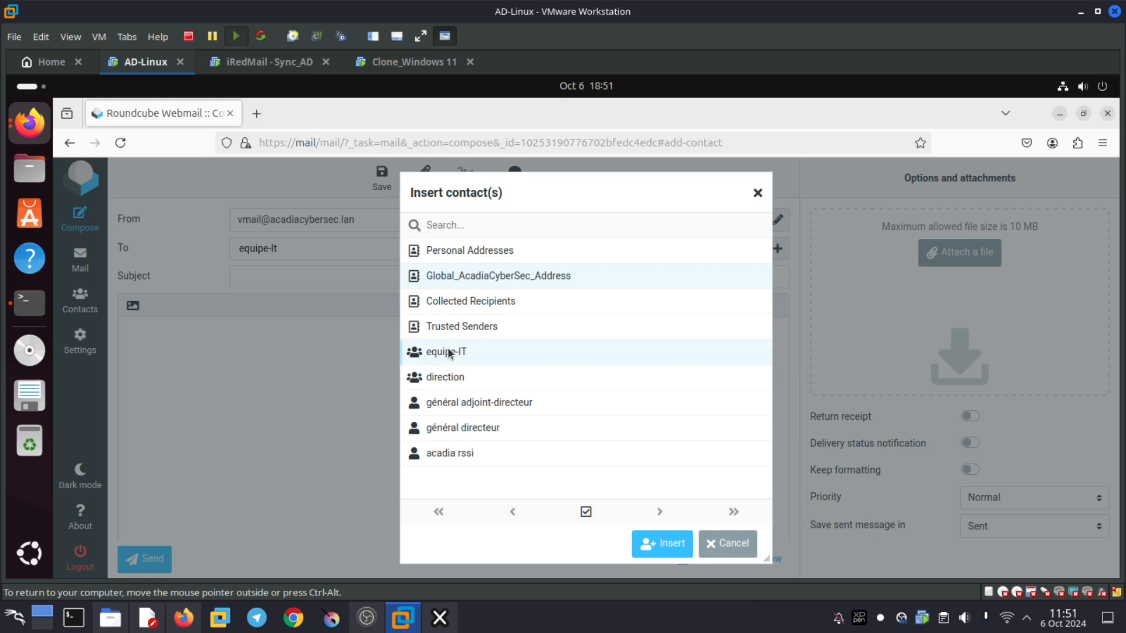
click(668, 551)
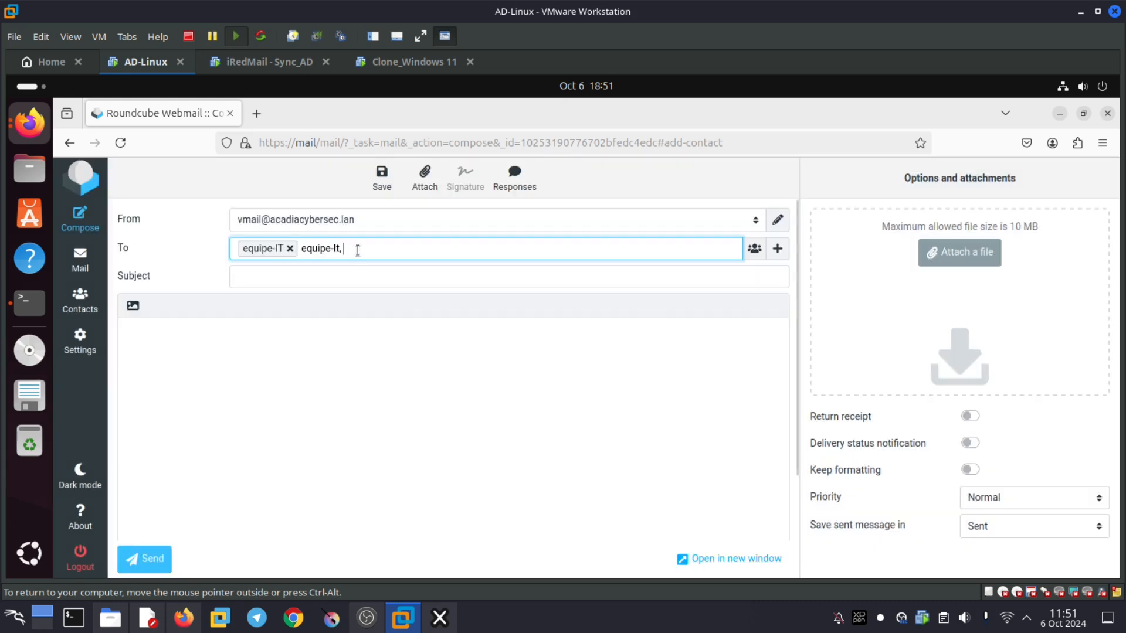
- Clear the stray typed recipient text and re-insert equipe-IT from the address book
key(BackSpace)
key(BackSpace)
key(BackSpace)
key(BackSpace)
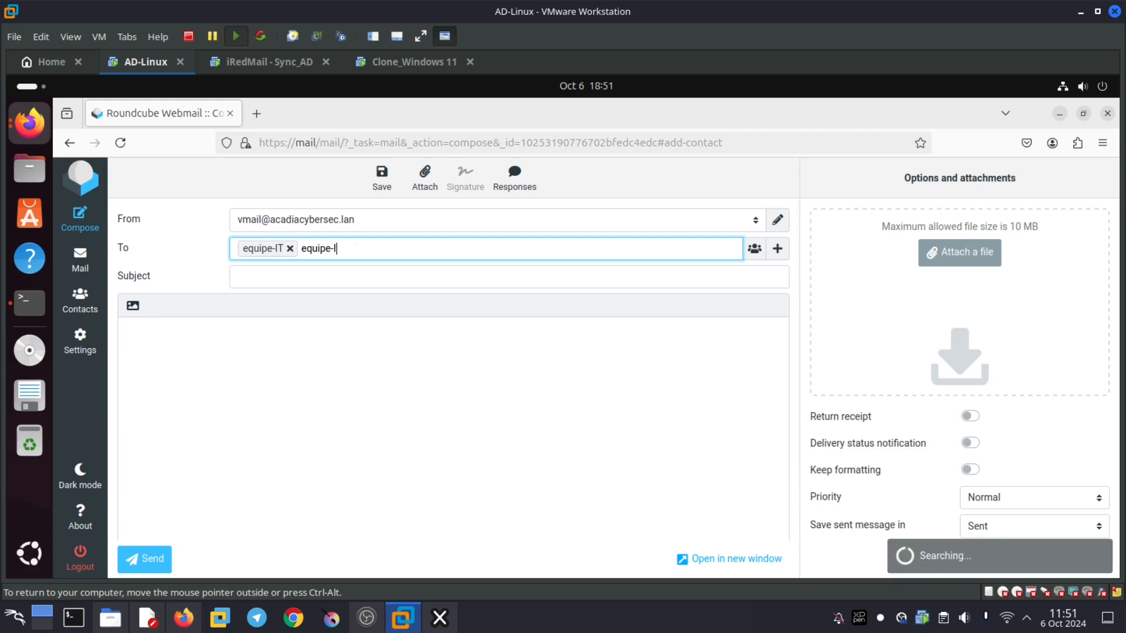
key(BackSpace)
key(BackSpace)
key(BackSpace)
key(BackSpace)
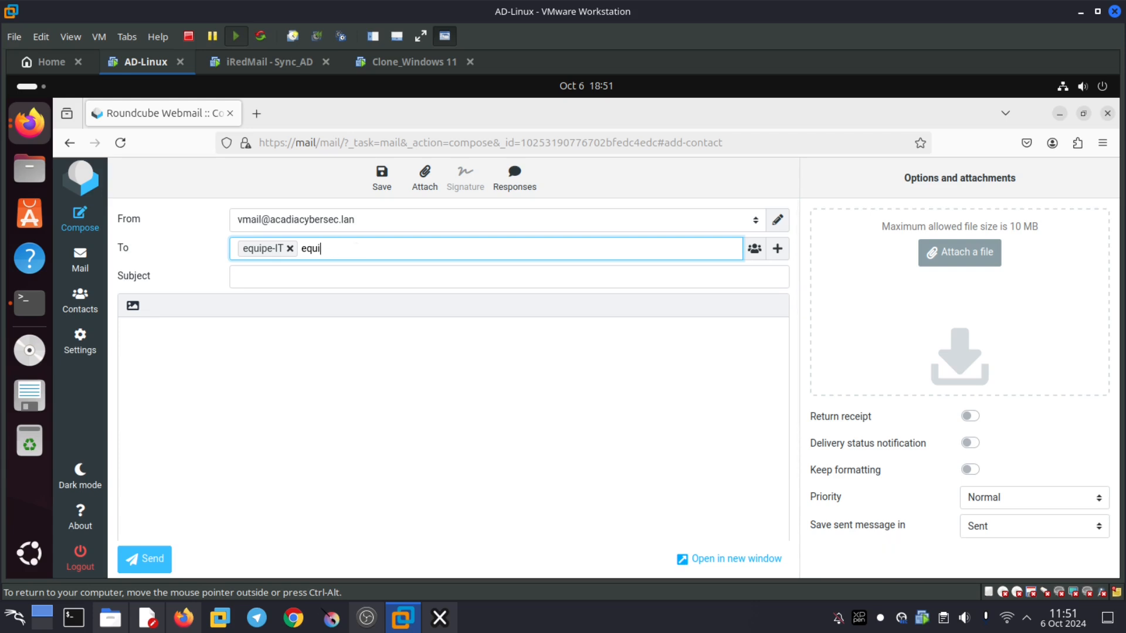
key(BackSpace)
key(BackSpace)
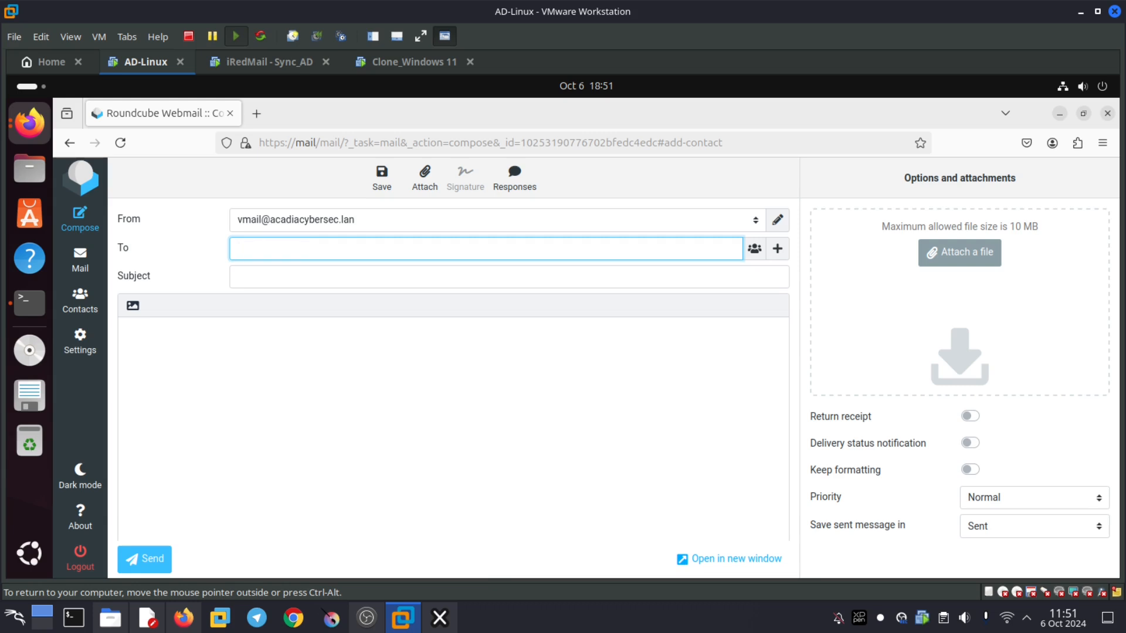
click(756, 252)
click(578, 293)
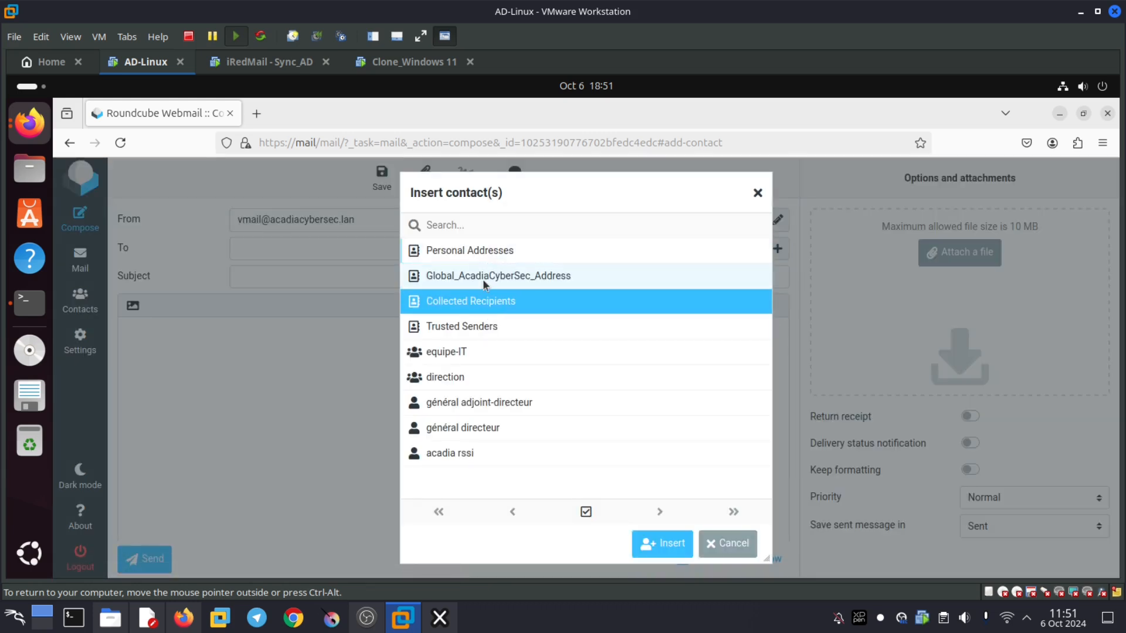
click(442, 352)
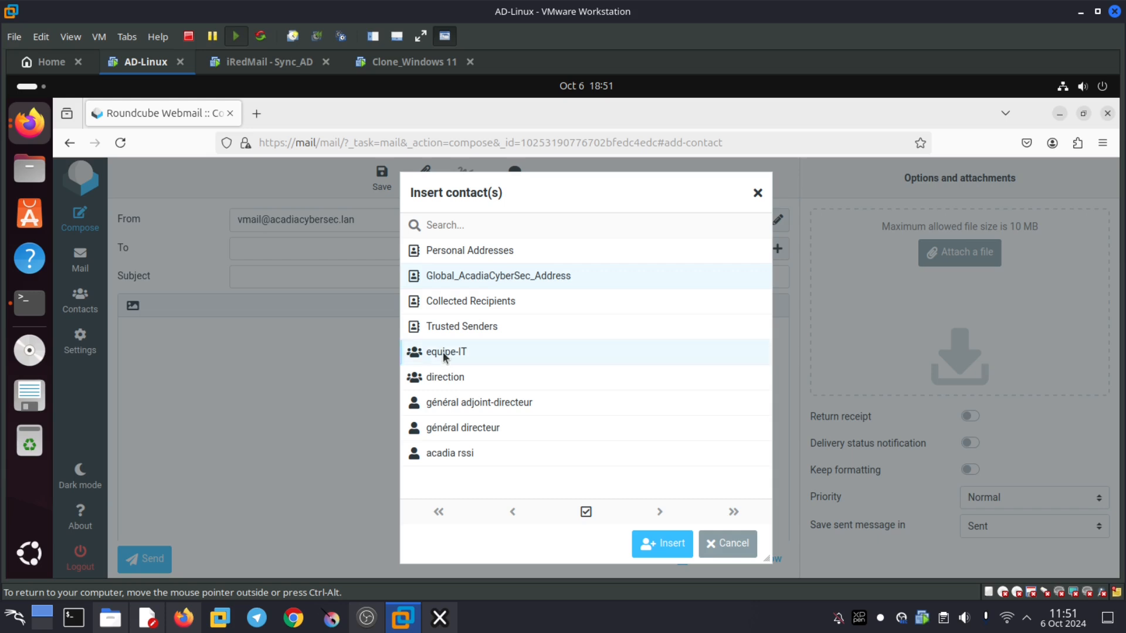
click(650, 544)
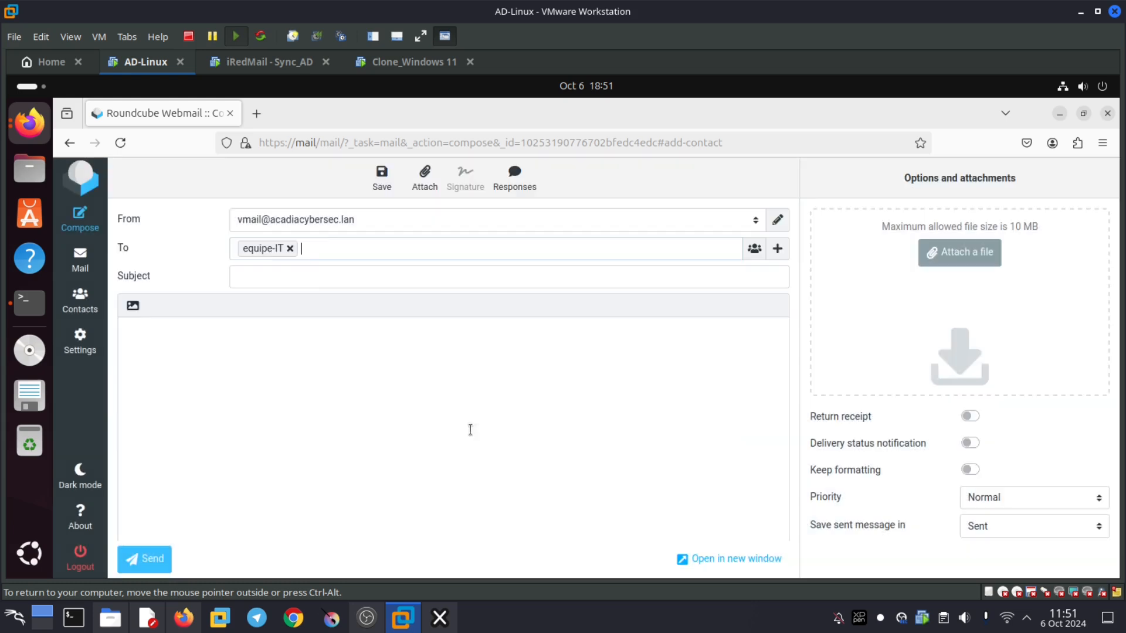
- Send the message with subject 'Welcome' and body 'Hello,' / 'Welcome to Acadia'
click(315, 282)
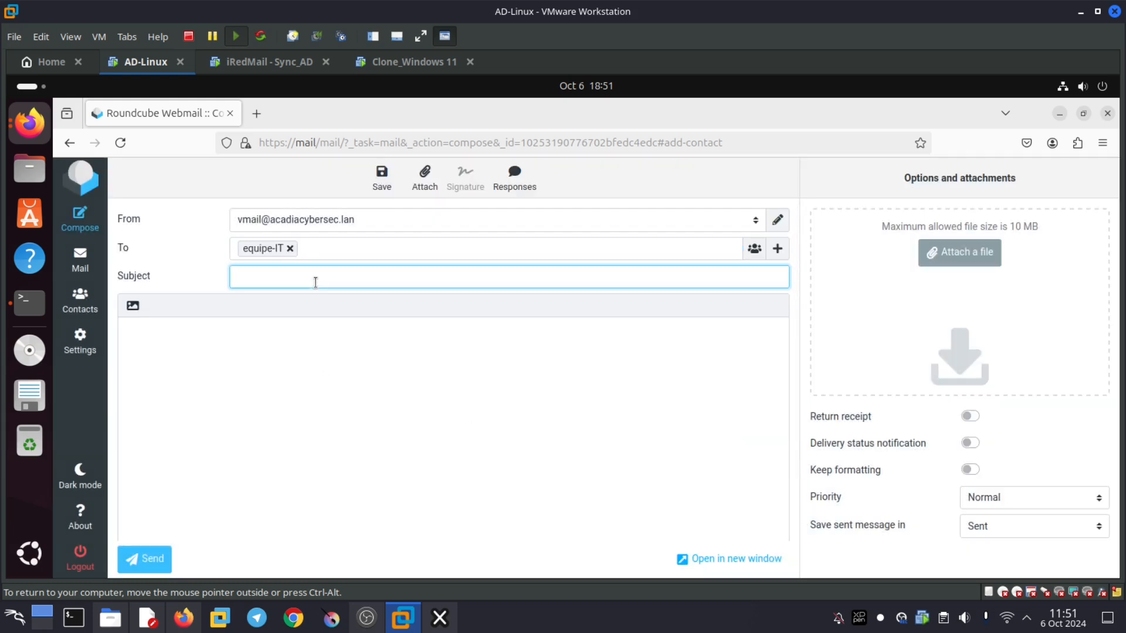
text(Welcome)
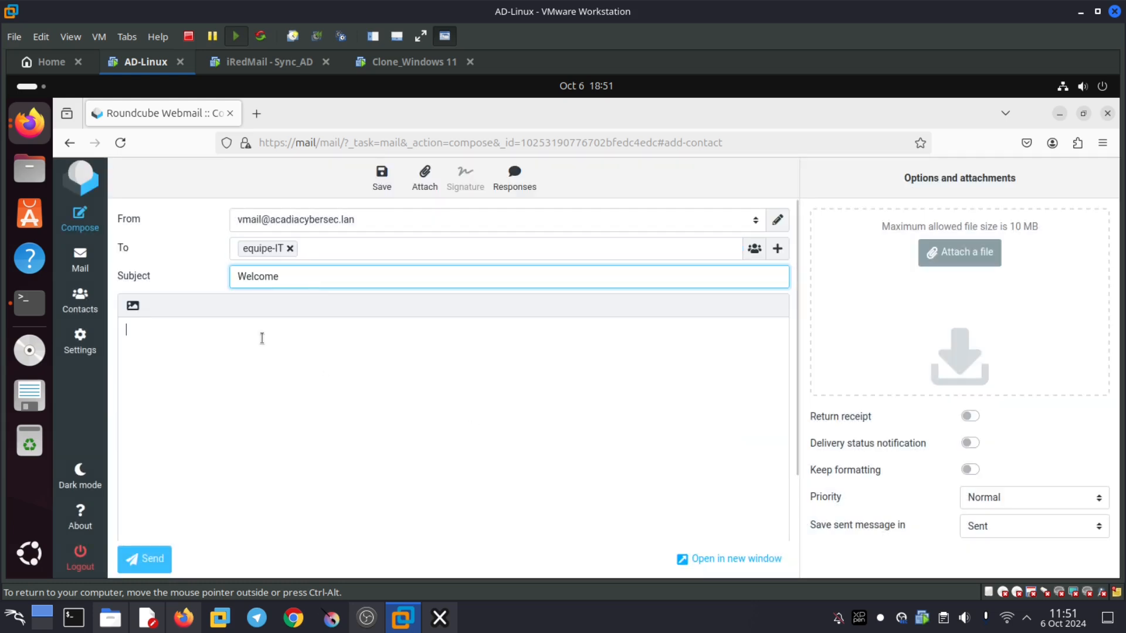
click(262, 338)
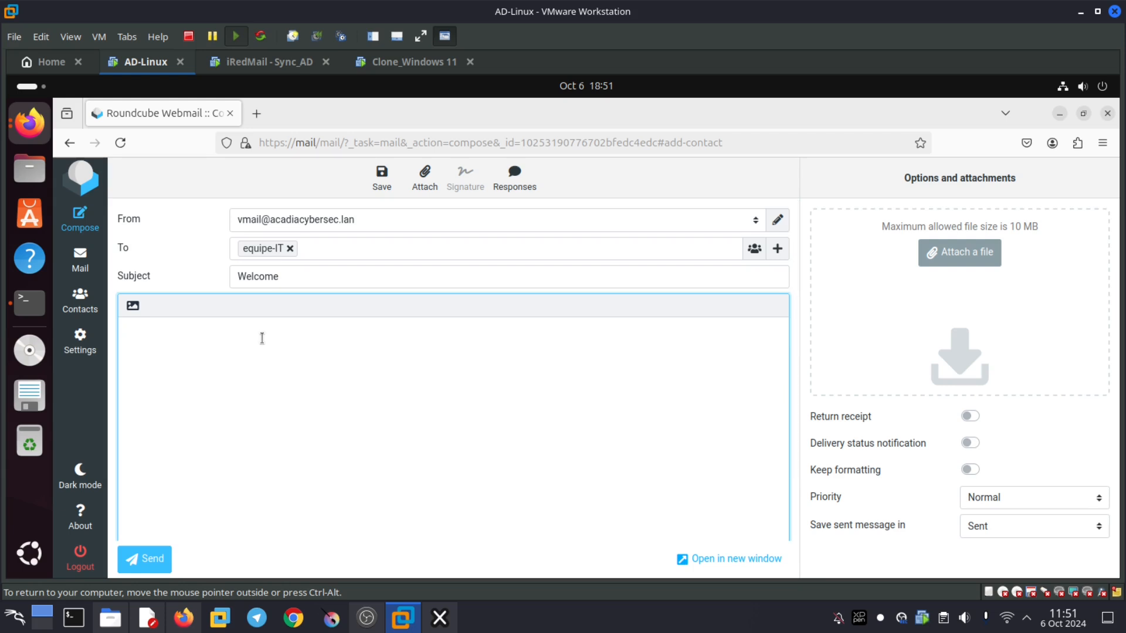
text(Hello)
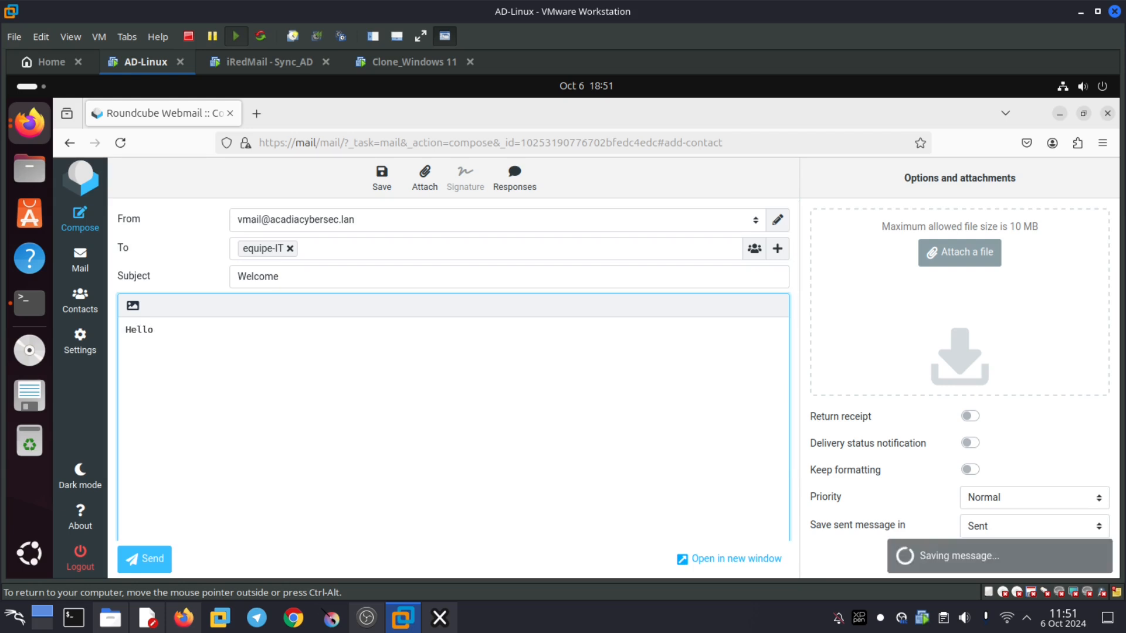
text(,)
key(Return)
key(Return)
text(Welcome)
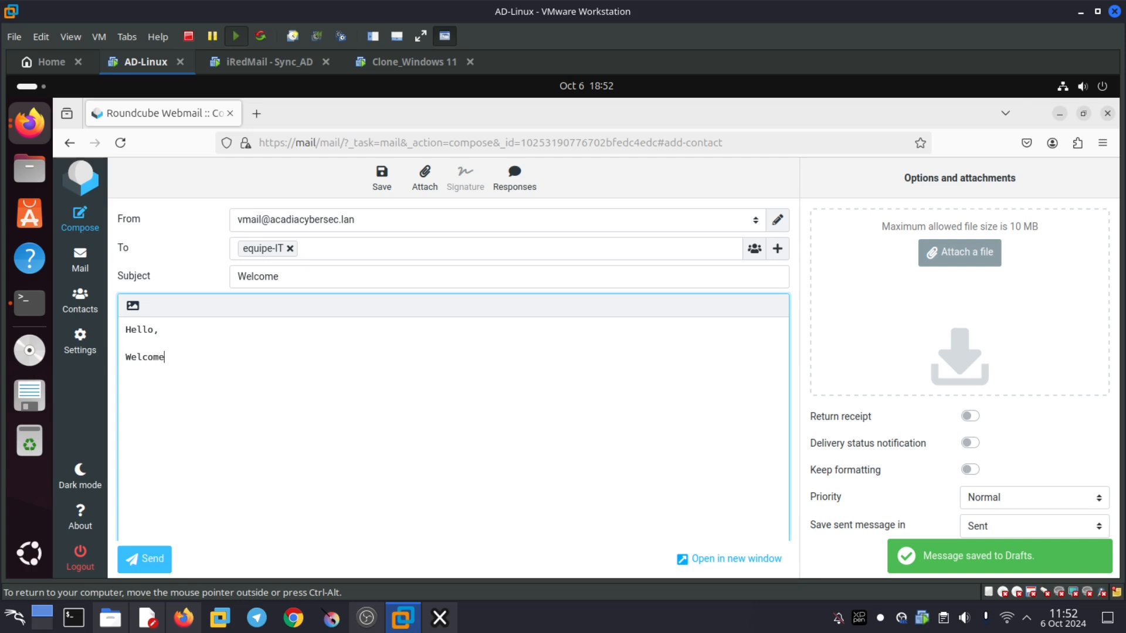
text( to Ac)
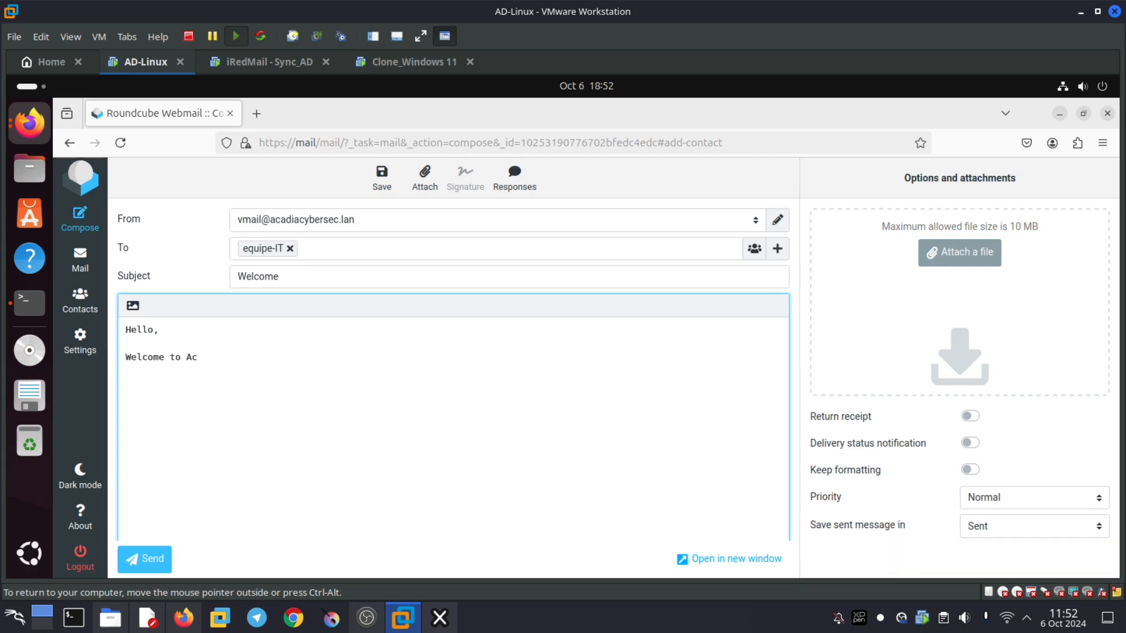
text(adia)
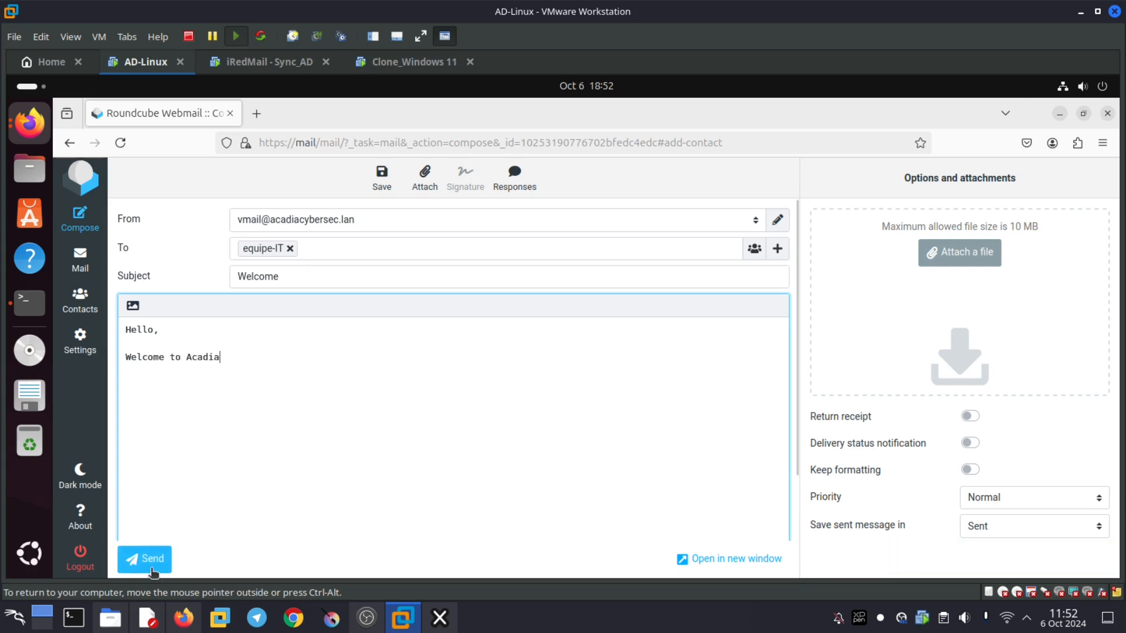
click(151, 568)
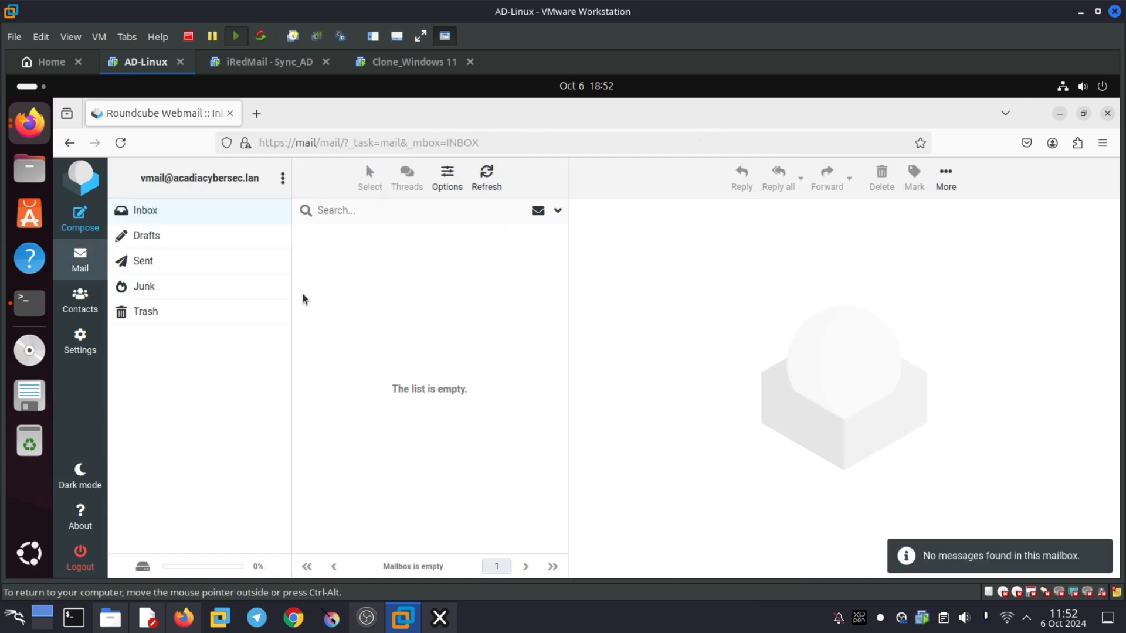
- On the Windows 11 clone, refresh rssi's inbox and open vmail's Welcome message
click(391, 65)
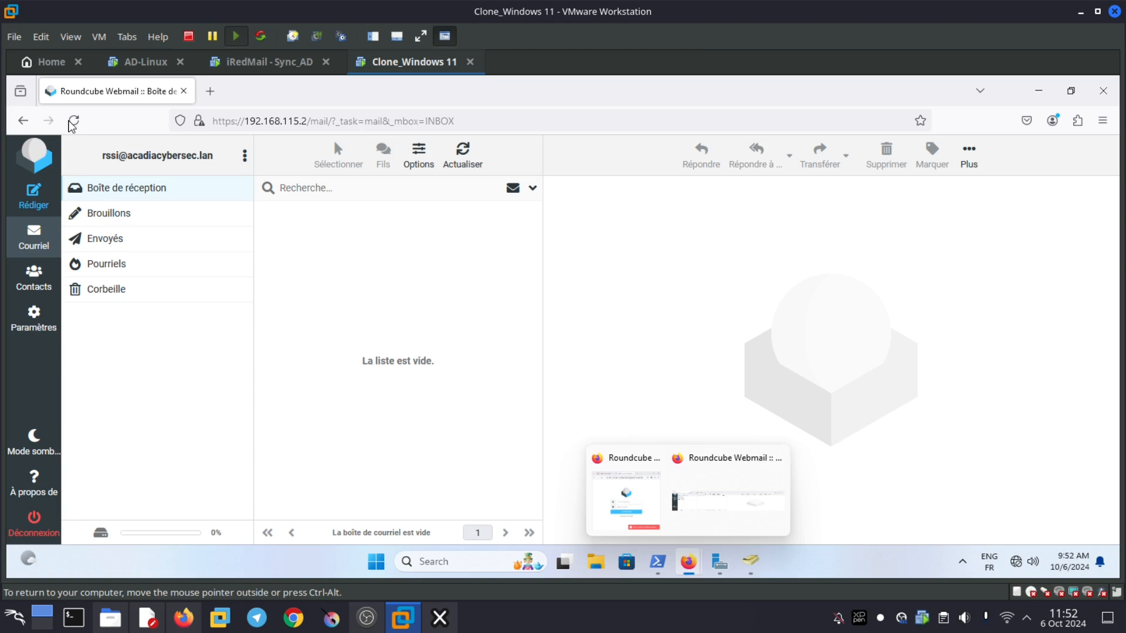
click(71, 121)
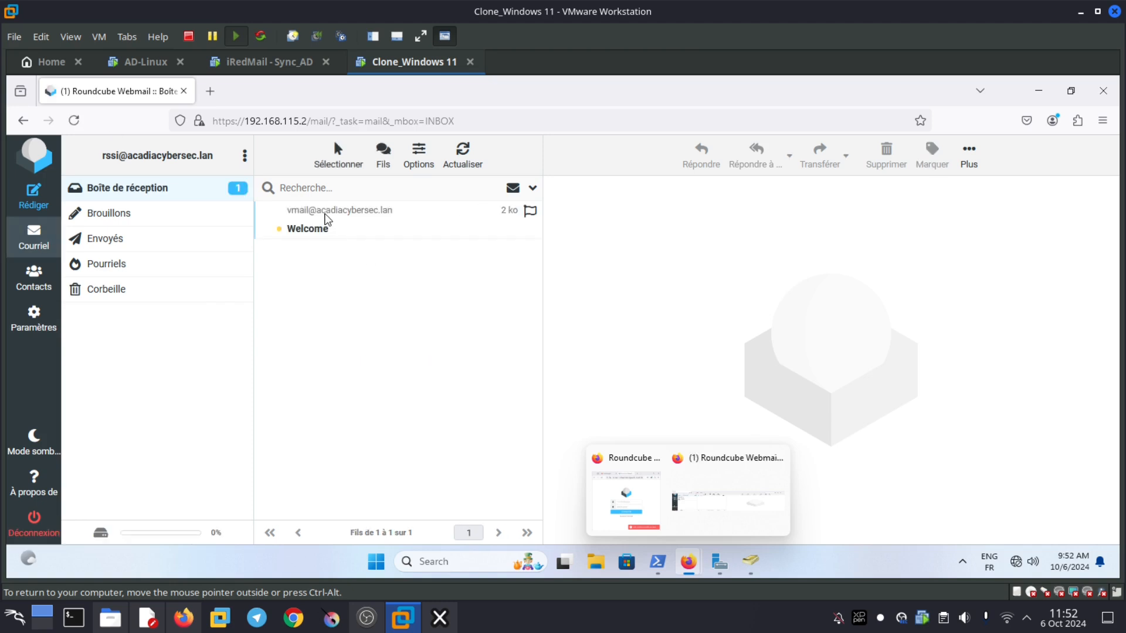
click(348, 226)
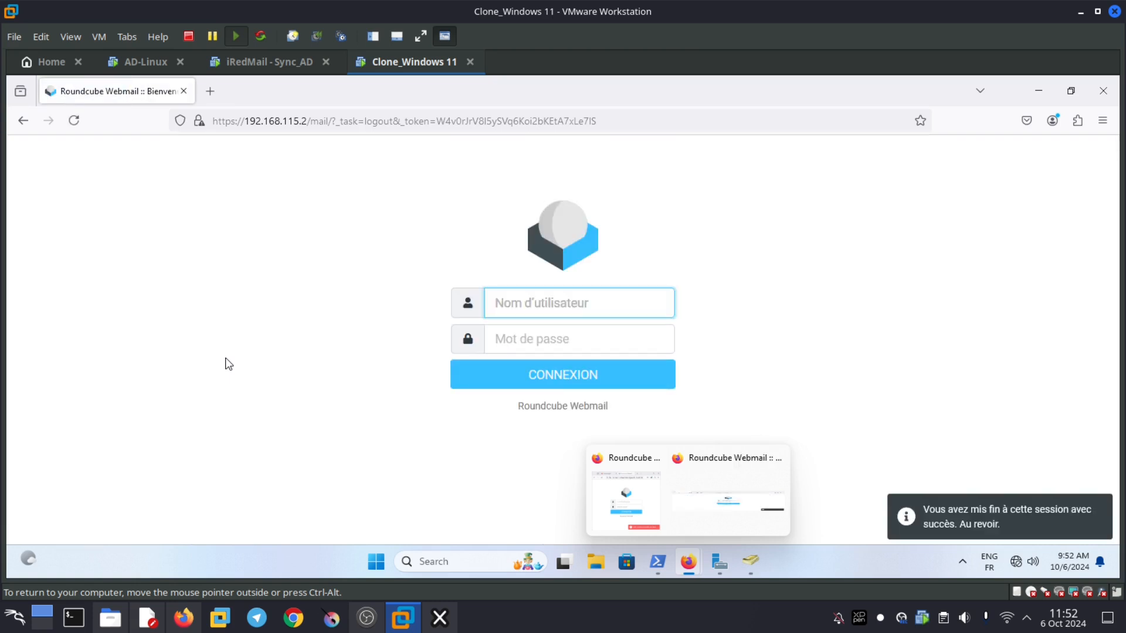
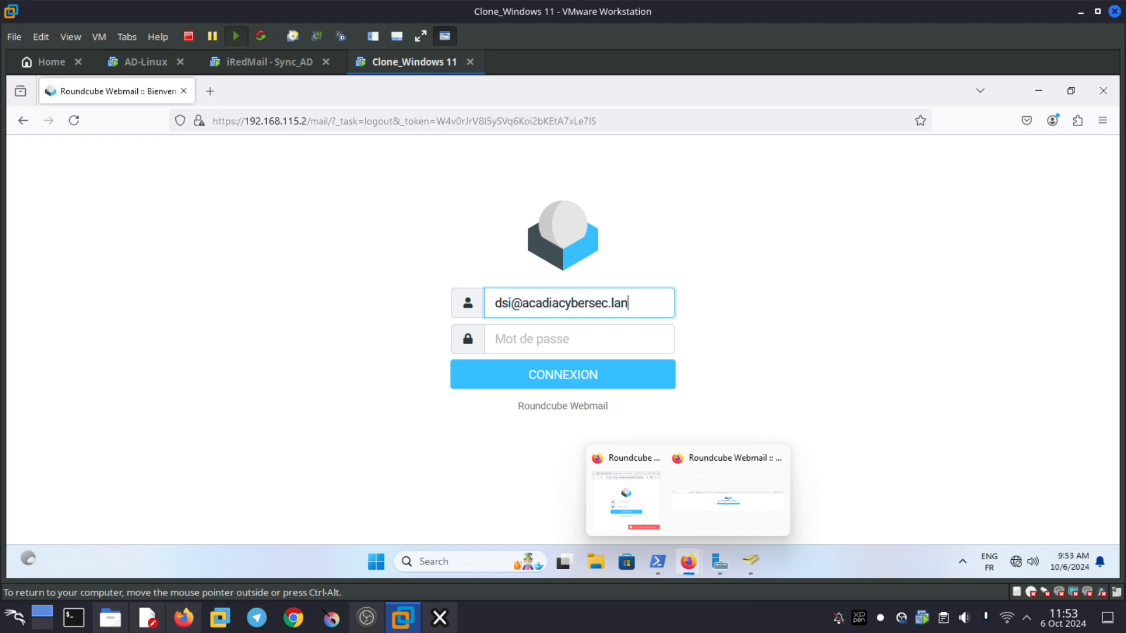
- Log in with the dsi account and password, then open the Welcome message in its inbox
key(Return)
text(•••••••••••••)
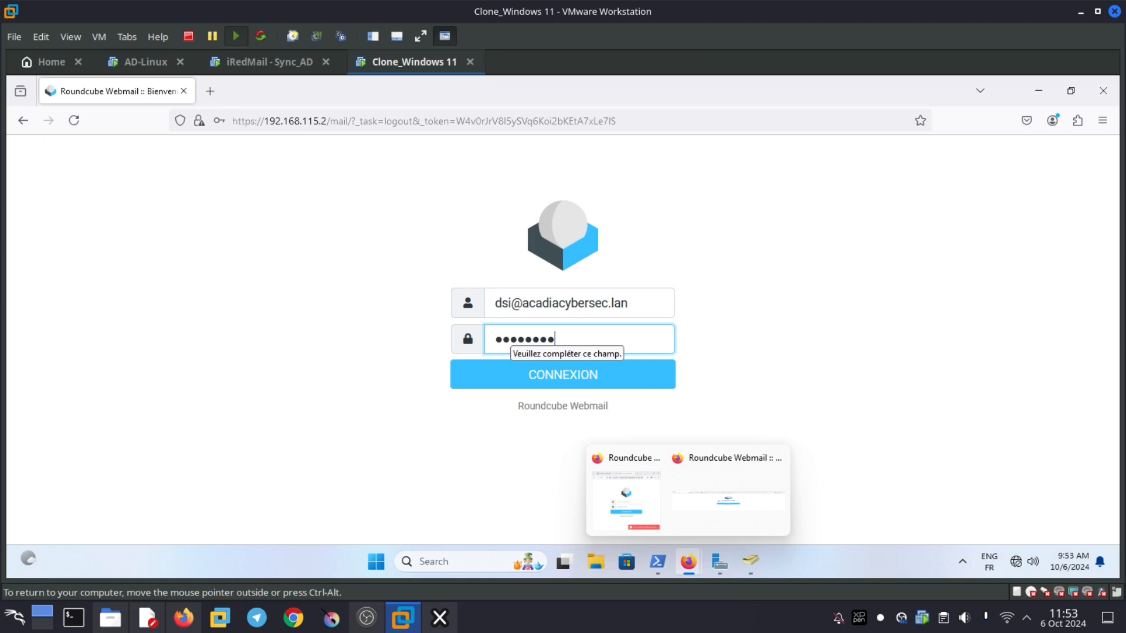
text(•)
key(Return)
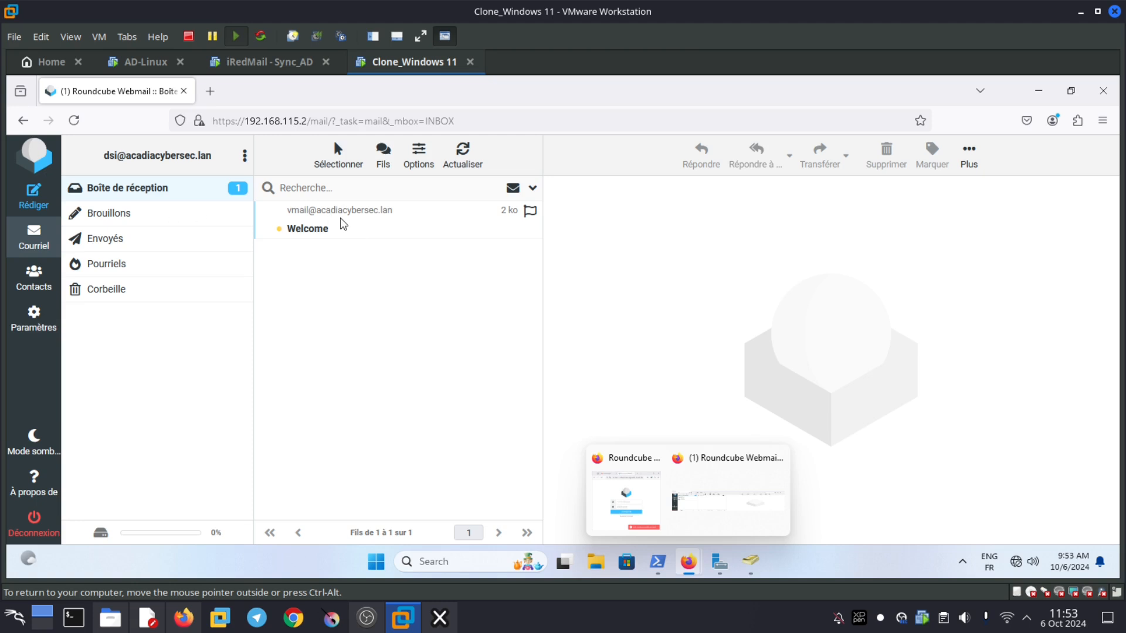
click(341, 219)
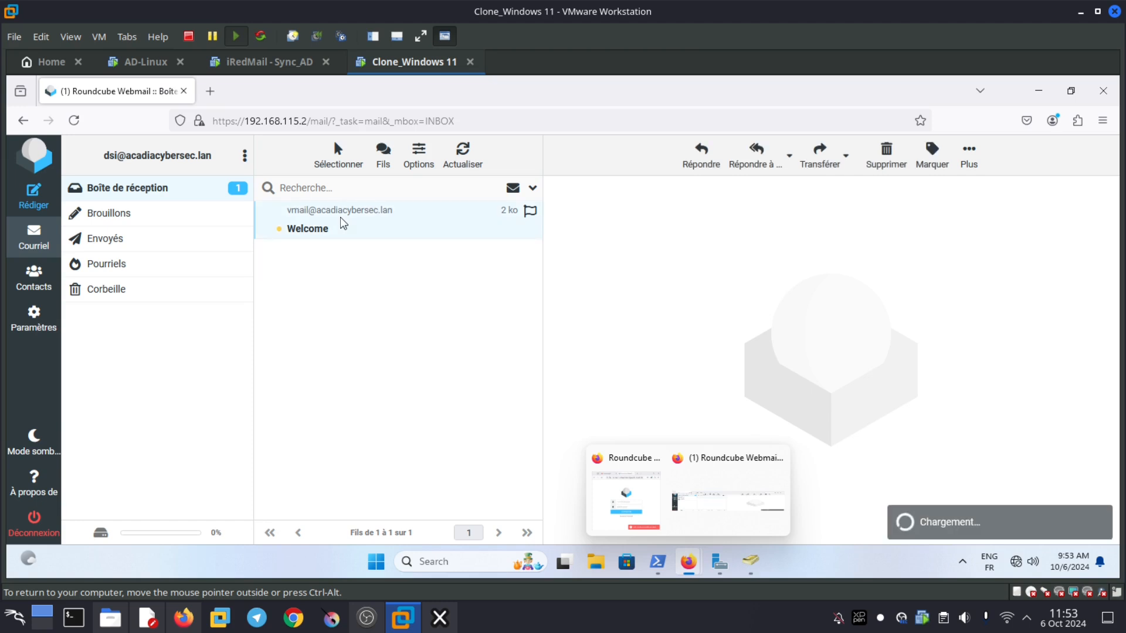